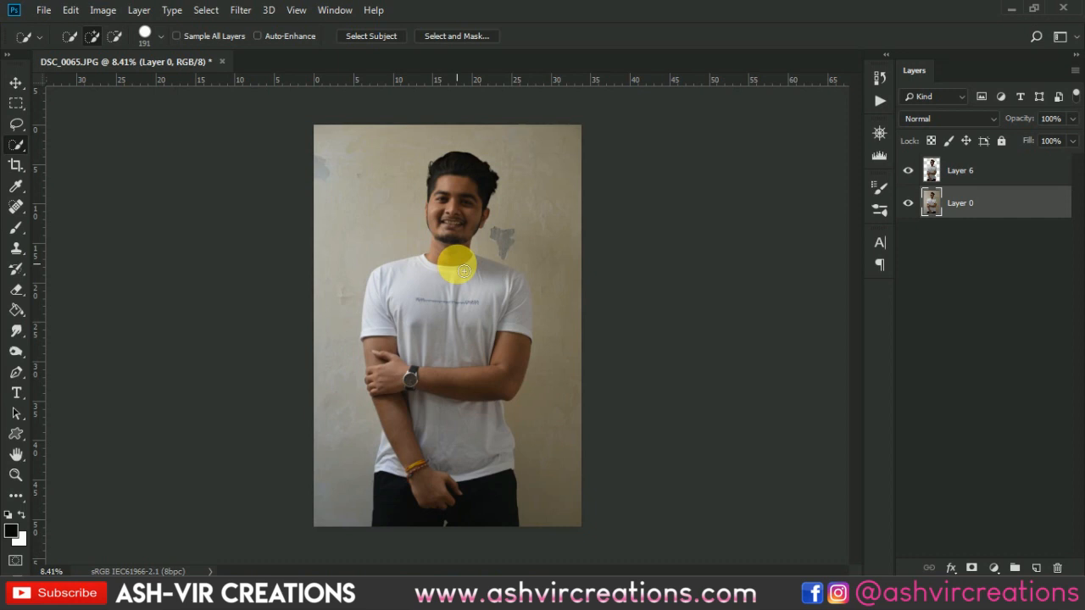
# - Select the man's torso, arms and trousers on Layer 0 with the Quick Selection tool at brush size 1100
pyautogui.press(']')
pyautogui.press(']')
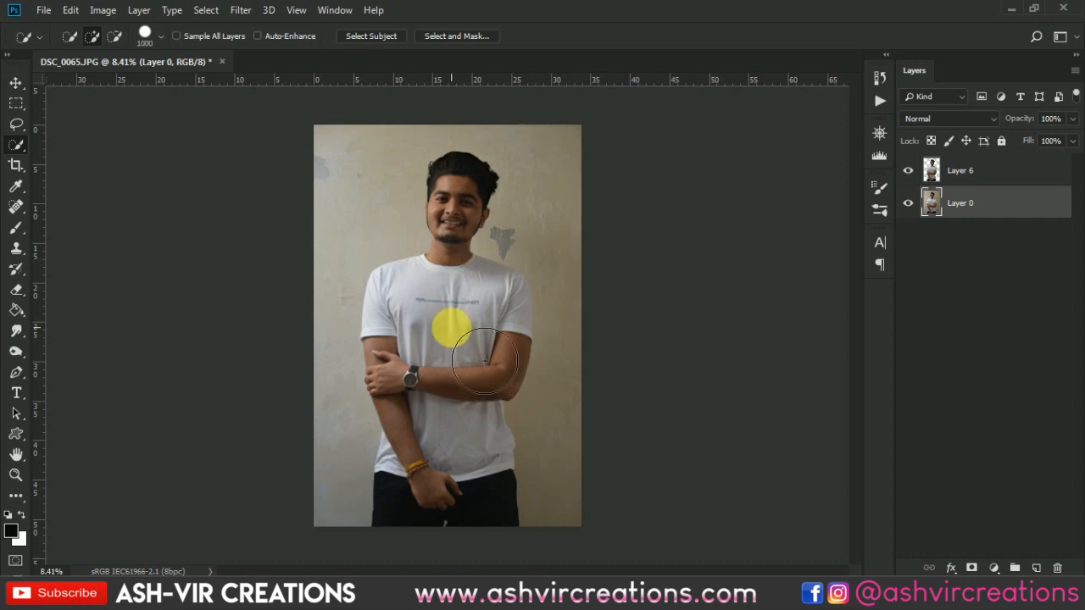
pyautogui.press(']')
pyautogui.press(']')
pyautogui.moveTo(437, 325); pyautogui.dragTo(429, 356)
pyautogui.moveTo(465, 394); pyautogui.dragTo(465, 512)
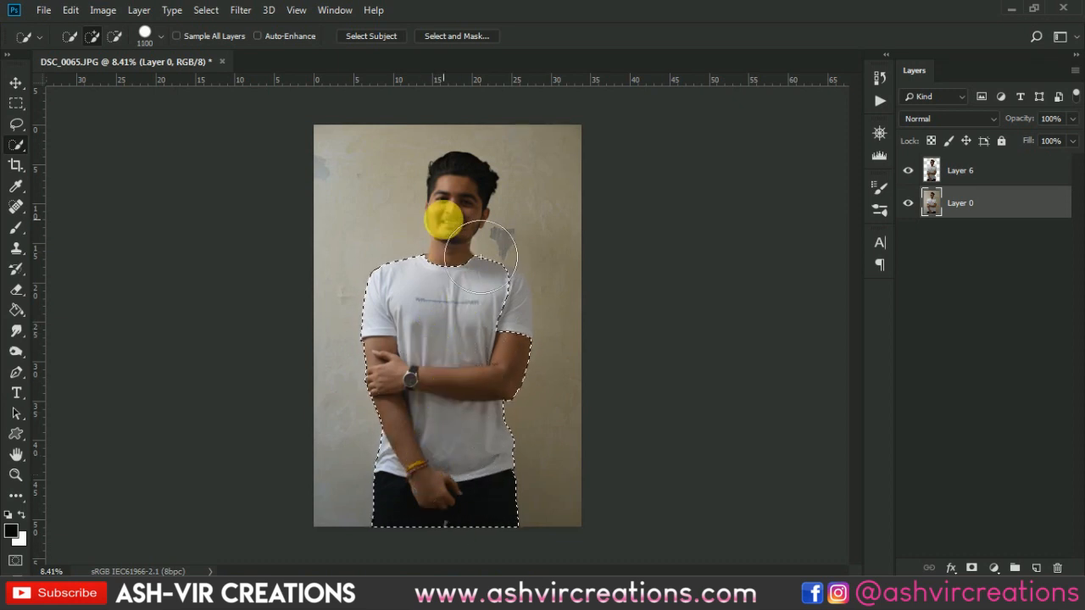
# - Add the man's head and the unselected sleeve to the selection with the Quick Selection brush at size 700
pyautogui.press('[')
pyautogui.press('[')
pyautogui.press('[')
pyautogui.press('[')
pyautogui.moveTo(459, 188); pyautogui.dragTo(441, 305)
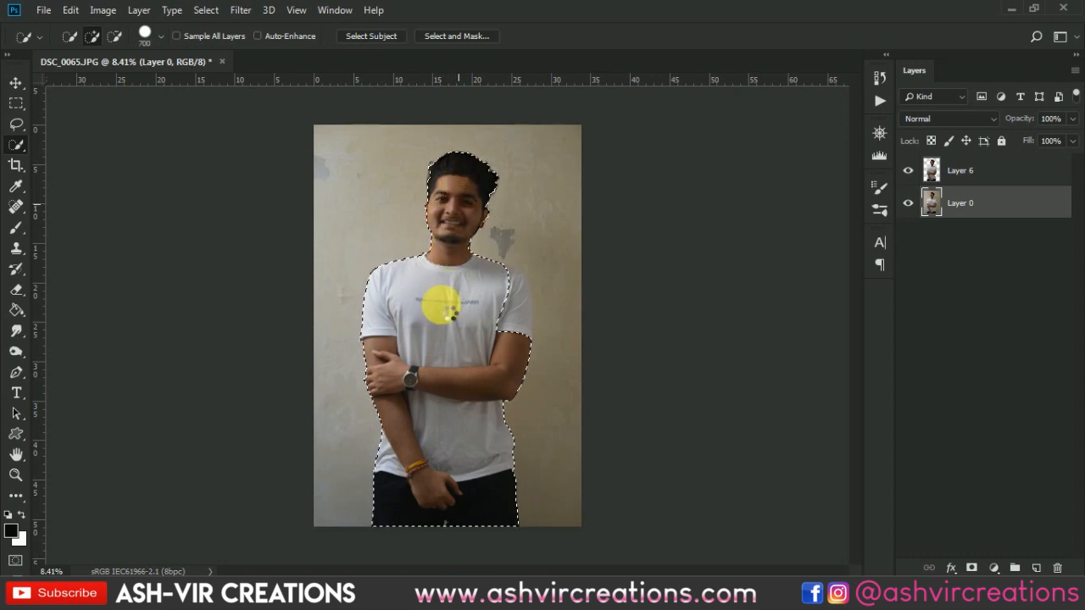
pyautogui.scroll(1, 458, 329)
pyautogui.moveTo(484, 355); pyautogui.dragTo(508, 301)
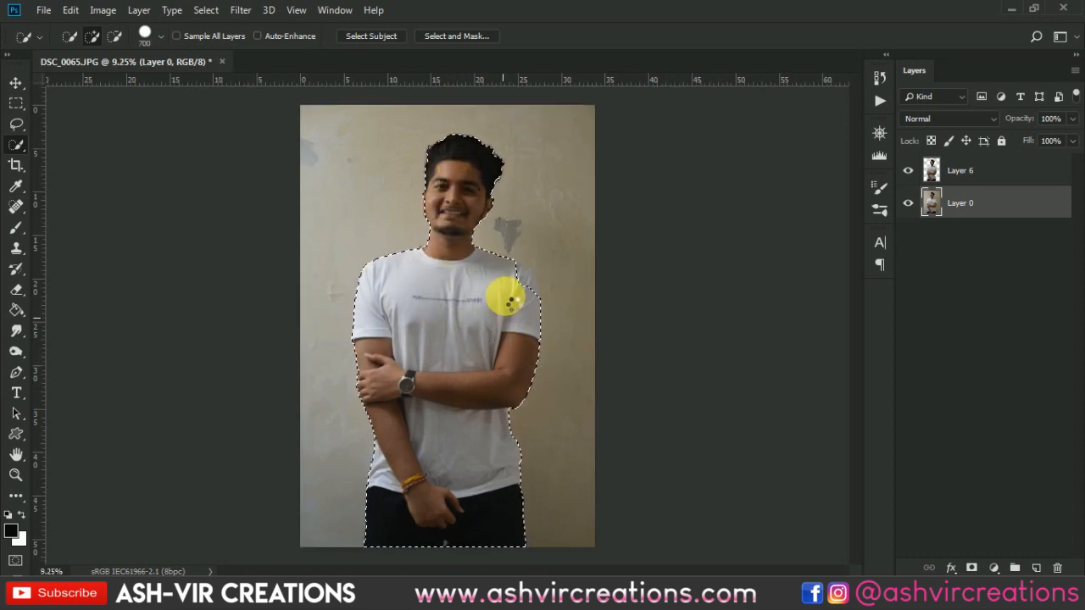
# - Open the selection in Select and Mask and refine the hair edge on the left side with a size 60 Refine Edge brush
pyautogui.scroll(1, 421, 138)
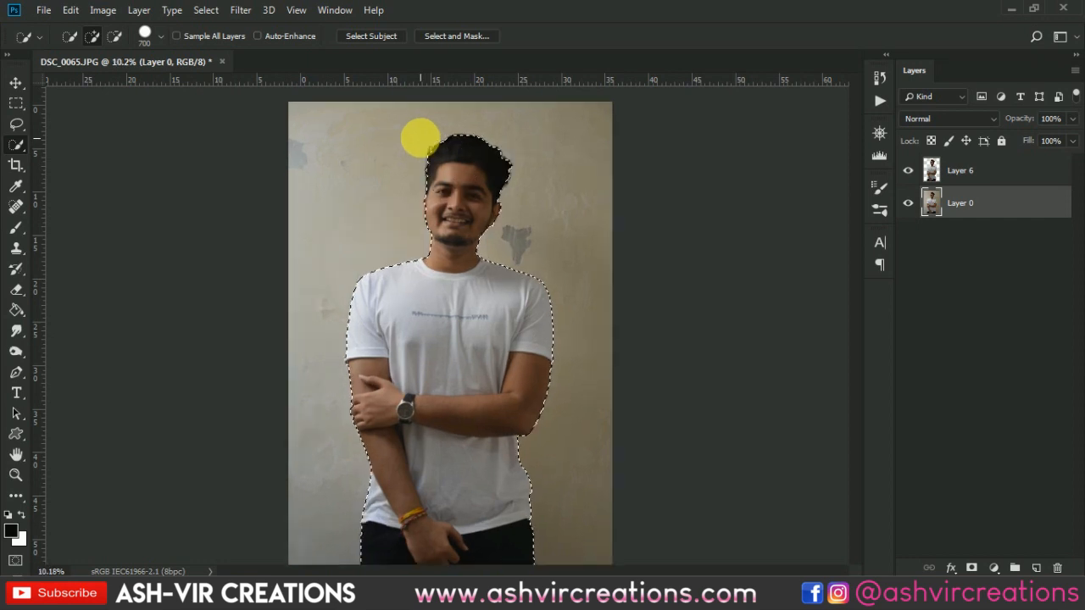
pyautogui.scroll(1, 421, 138)
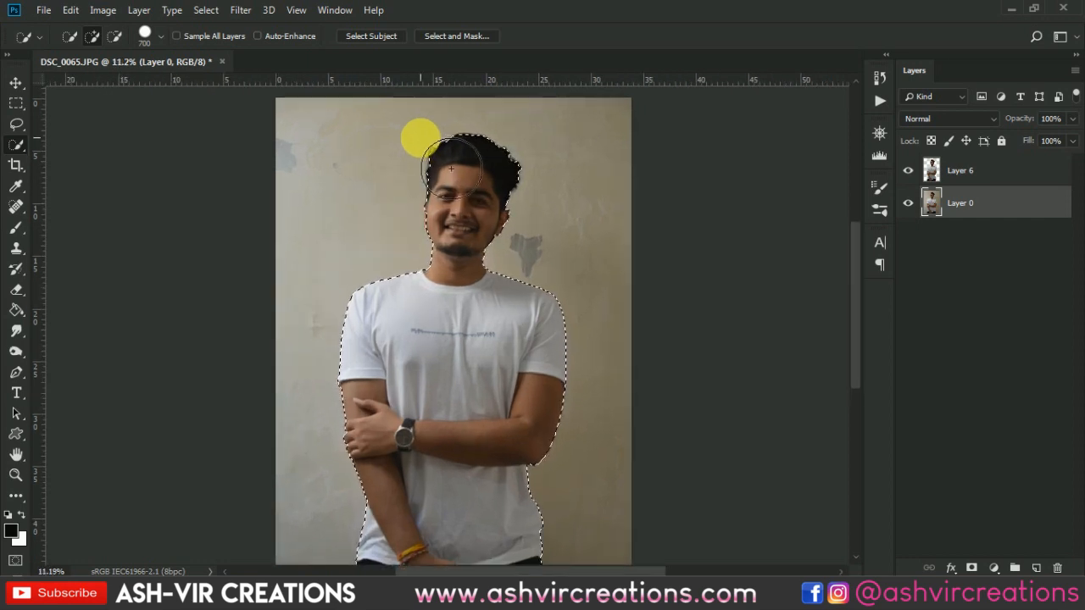
pyautogui.scroll(3, 462, 175)
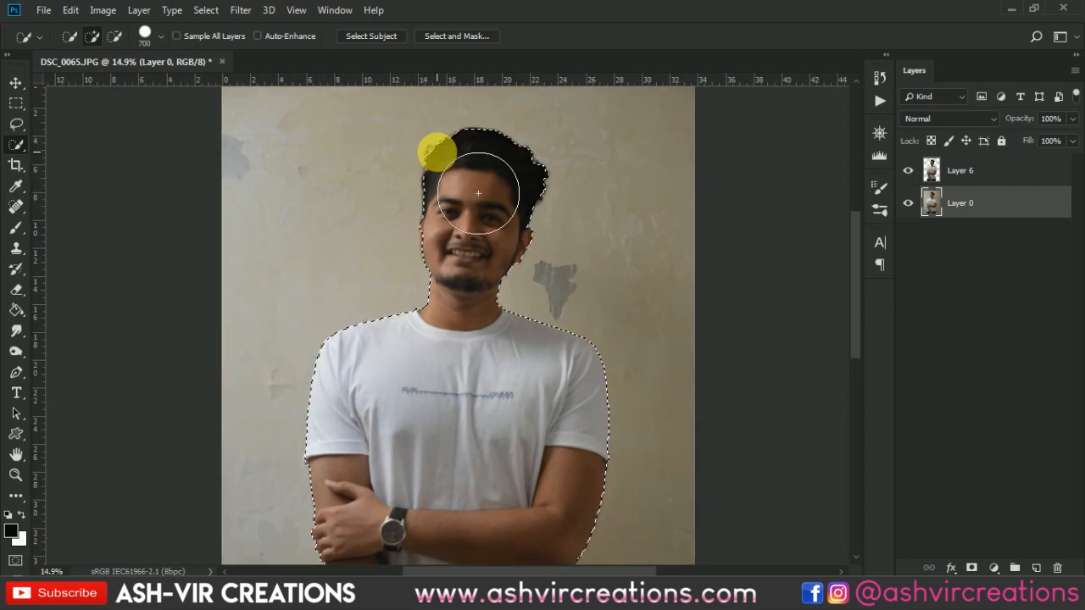
pyautogui.scroll(4, 440, 146)
pyautogui.rightClick(443, 136)
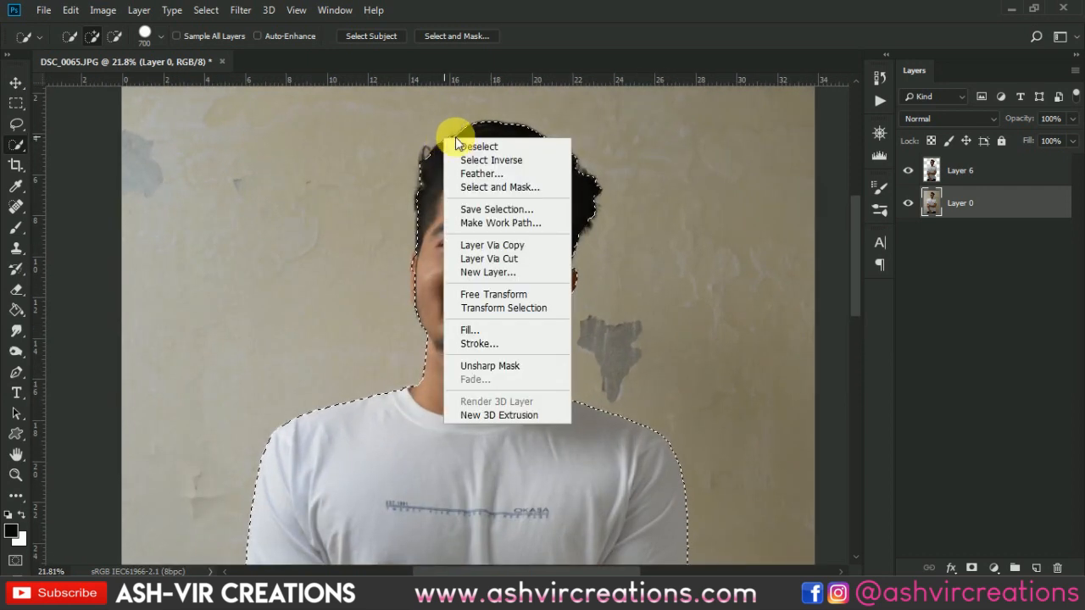
pyautogui.click(489, 187)
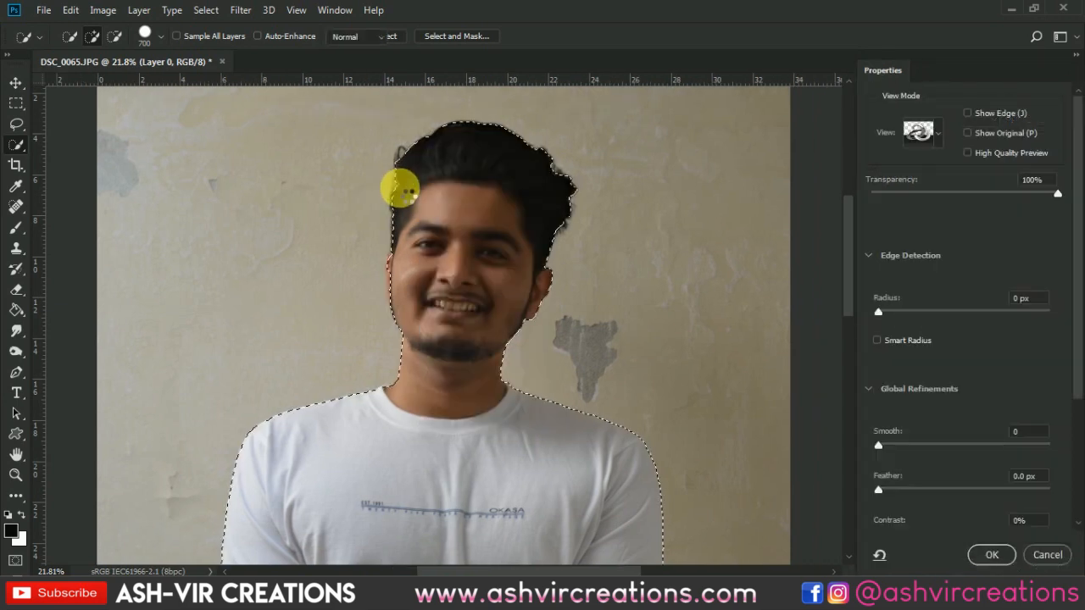
pyautogui.scroll(3, 396, 195)
pyautogui.moveTo(383, 299)
pyautogui.mouseDown()
pyautogui.moveTo(407, 147)
pyautogui.moveTo(499, 160)
pyautogui.moveTo(432, 320)
pyautogui.mouseUp()
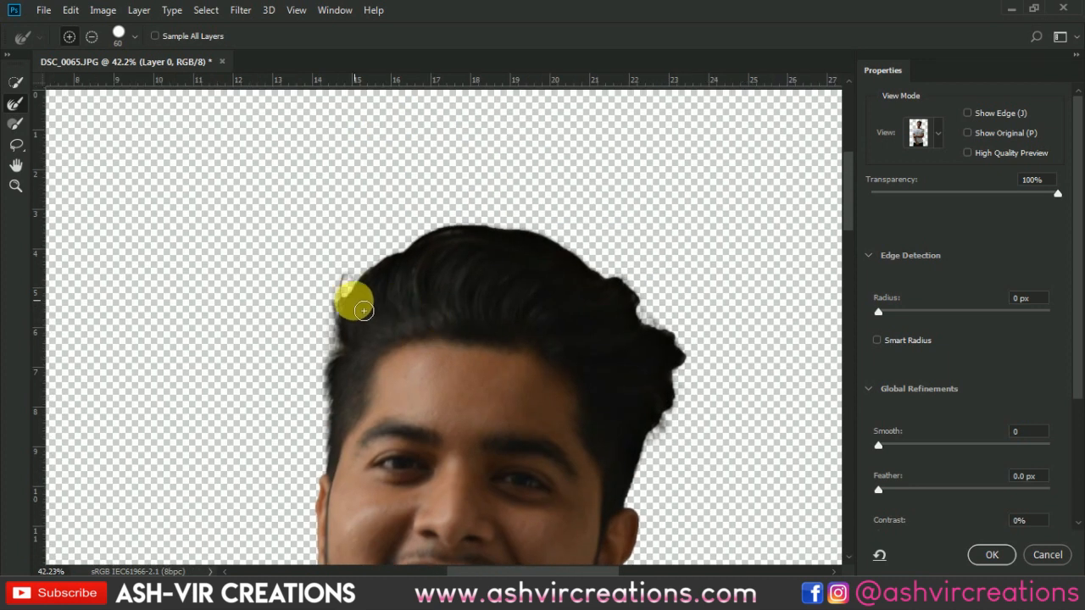
# - Refine the selection edge along the top and right side of the hair and apply the refinement
pyautogui.moveTo(472, 233)
pyautogui.mouseDown()
pyautogui.moveTo(584, 252)
pyautogui.moveTo(647, 305)
pyautogui.moveTo(649, 331)
pyautogui.moveTo(677, 343)
pyautogui.moveTo(681, 415)
pyautogui.moveTo(647, 490)
pyautogui.moveTo(662, 497)
pyautogui.moveTo(719, 357)
pyautogui.mouseUp()
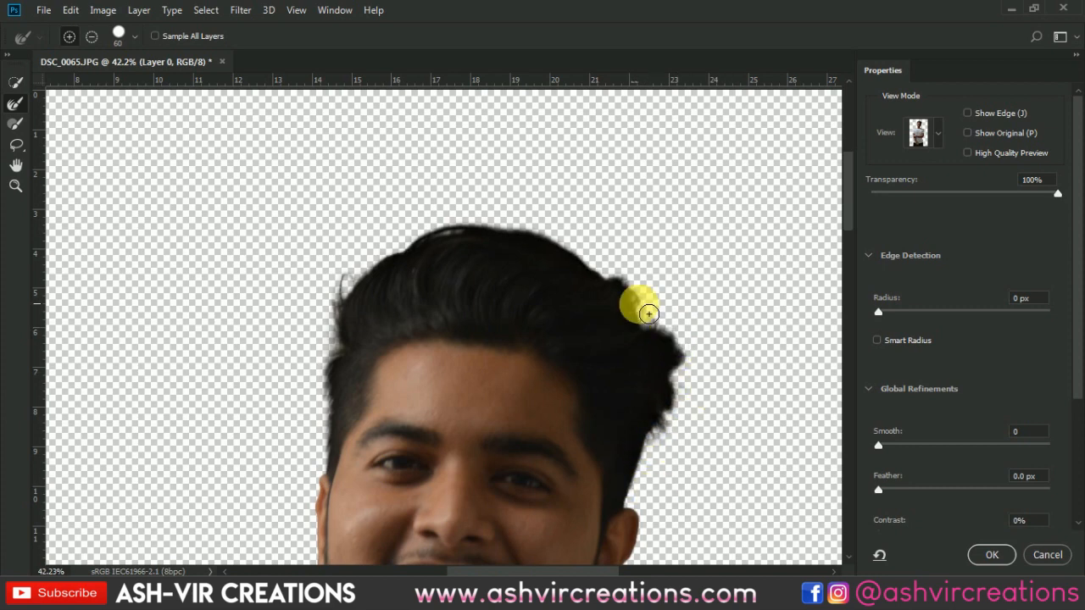
pyautogui.scroll(-2, 636, 302)
pyautogui.scroll(3, 635, 301)
pyautogui.scroll(1, 644, 312)
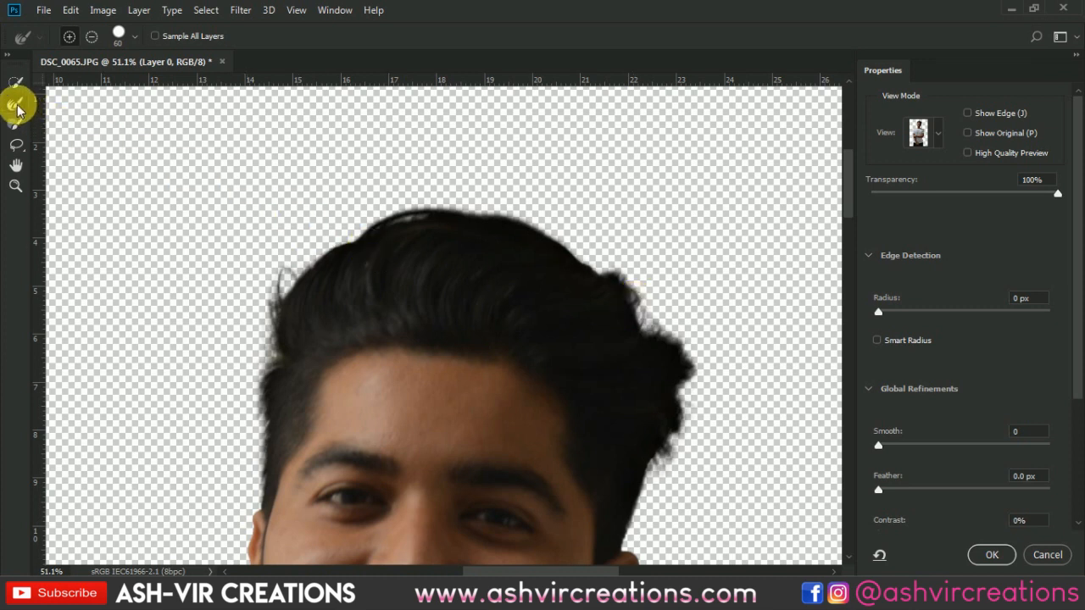
pyautogui.click(992, 555)
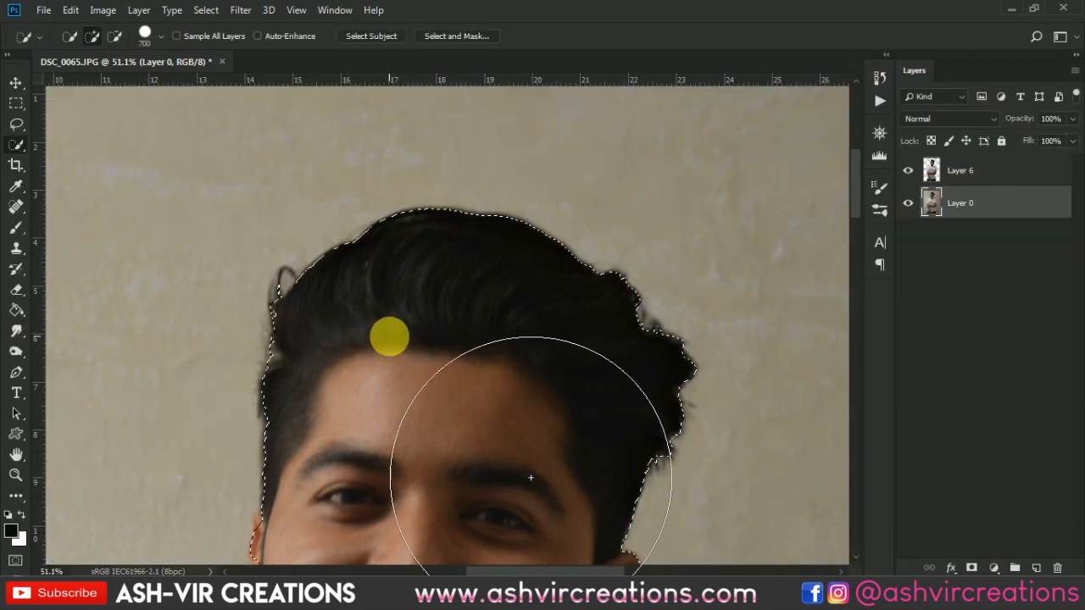
# - Copy the selected man from Layer 0 onto a new layer
pyautogui.rightClick(389, 333)
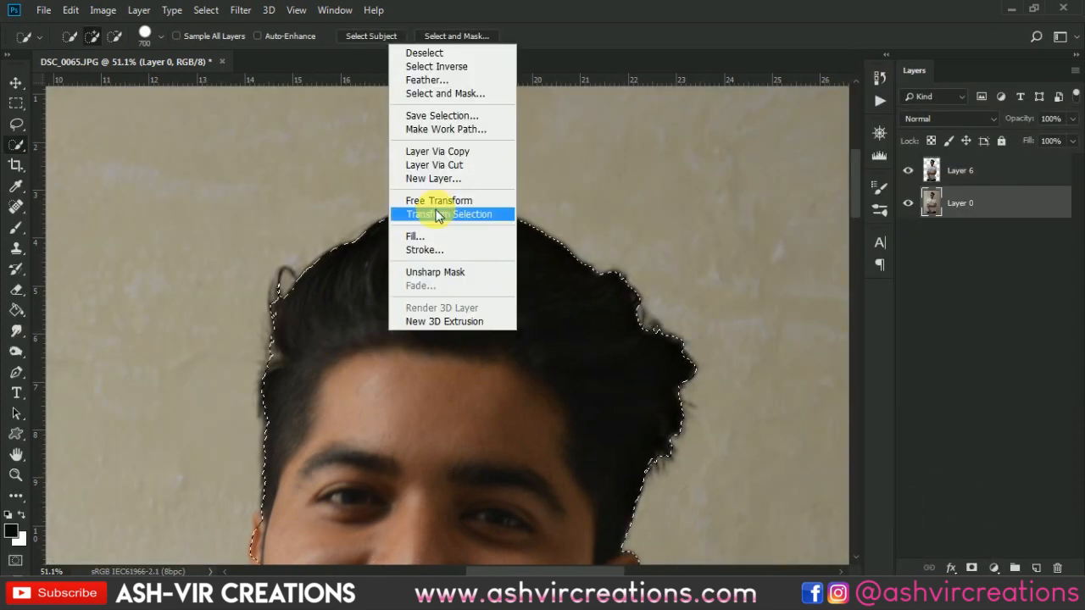
pyautogui.click(462, 155)
pyautogui.press('v')
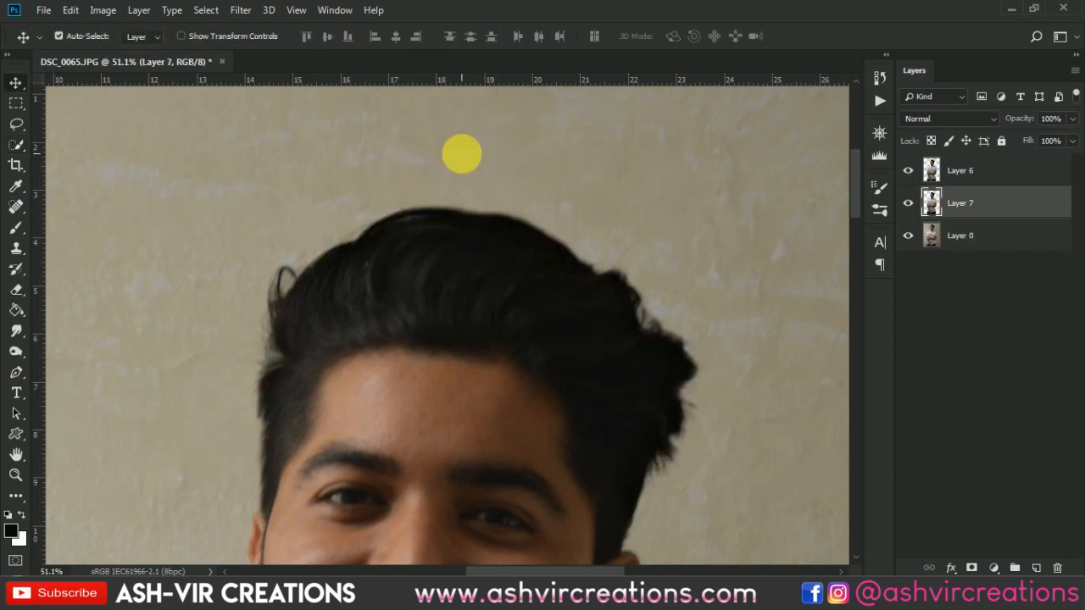
# - Hide Layer 0 and delete the newly copied cutout layer, keeping the Layer 6 cutout
pyautogui.scroll(-5, 593, 209)
pyautogui.scroll(-1, 594, 207)
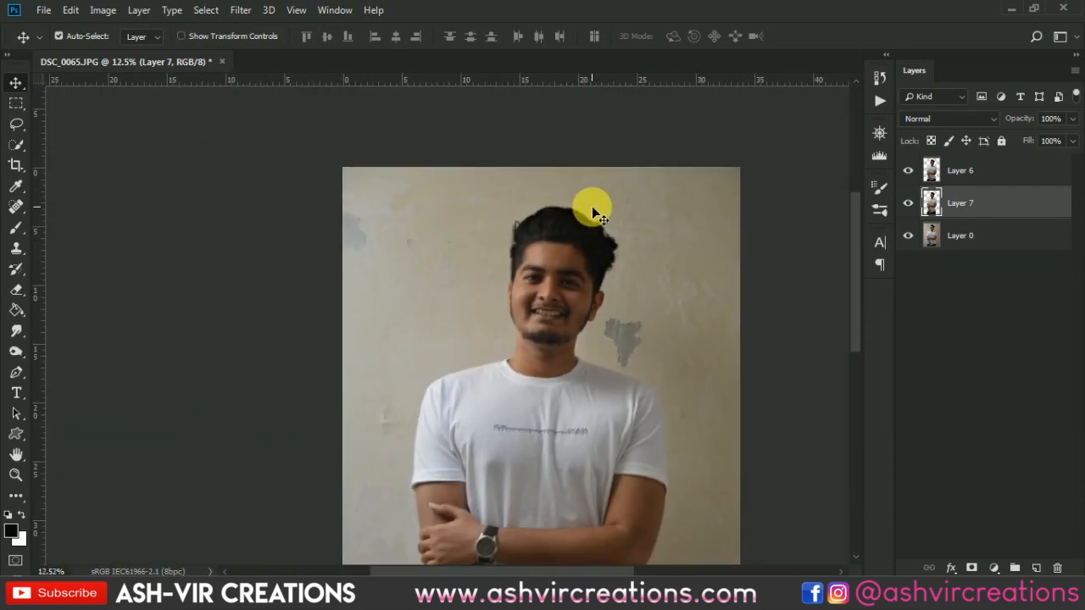
pyautogui.click(908, 235)
pyautogui.scroll(-1, 690, 315)
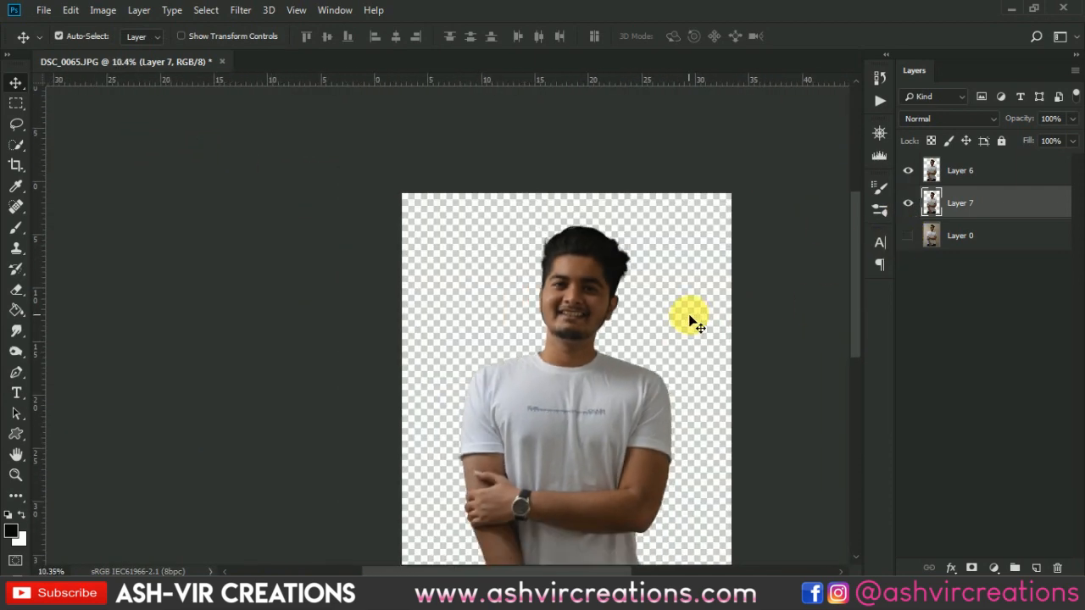
pyautogui.press('Delete')
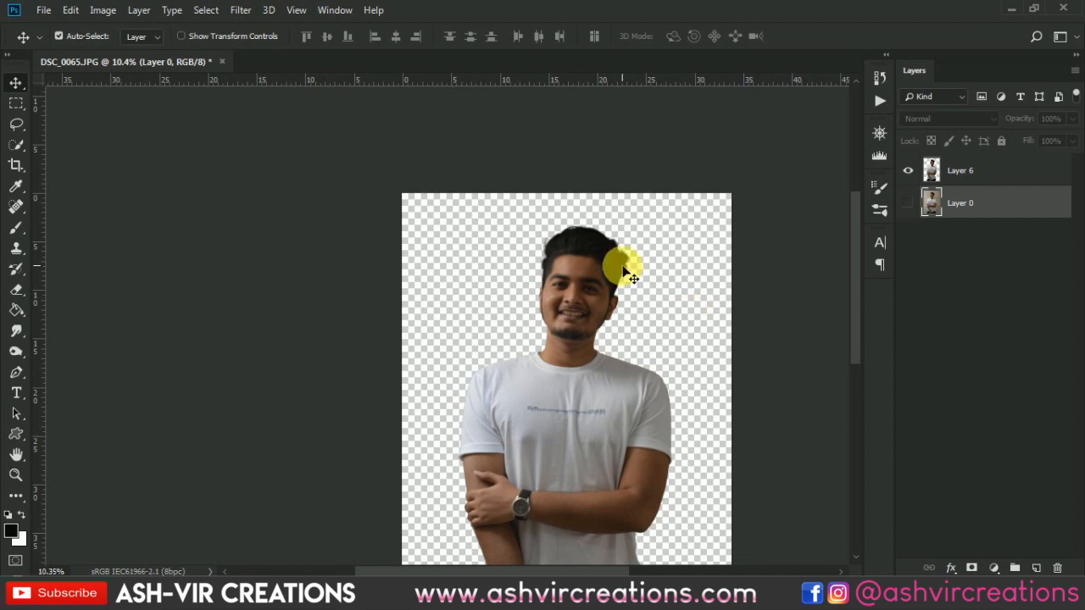
pyautogui.scroll(-1, 624, 266)
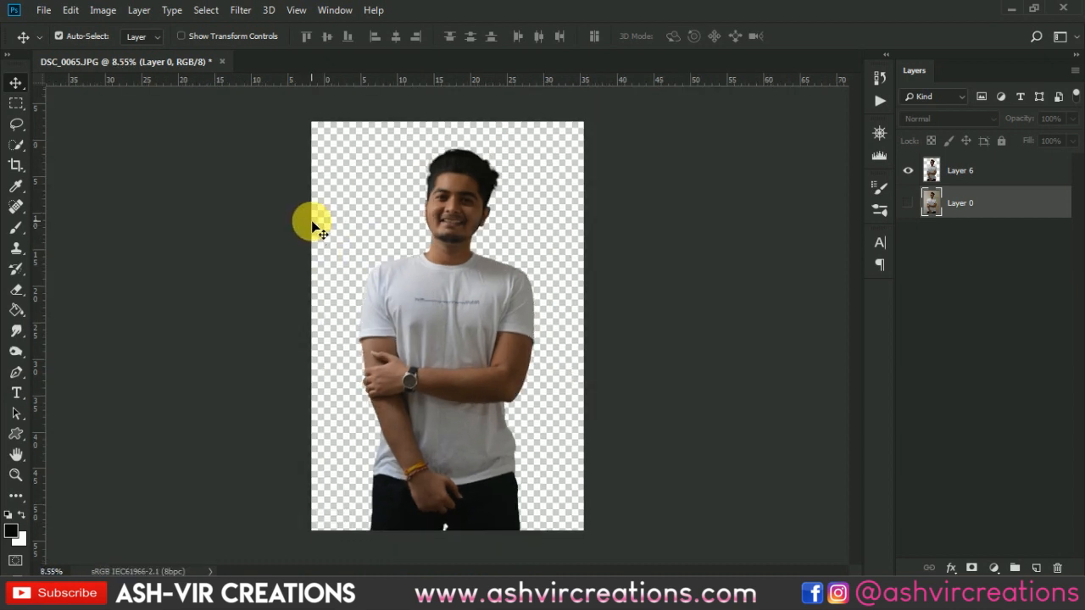
# - Open the background image BGE.jpg from the Desktop
pyautogui.click(41, 11)
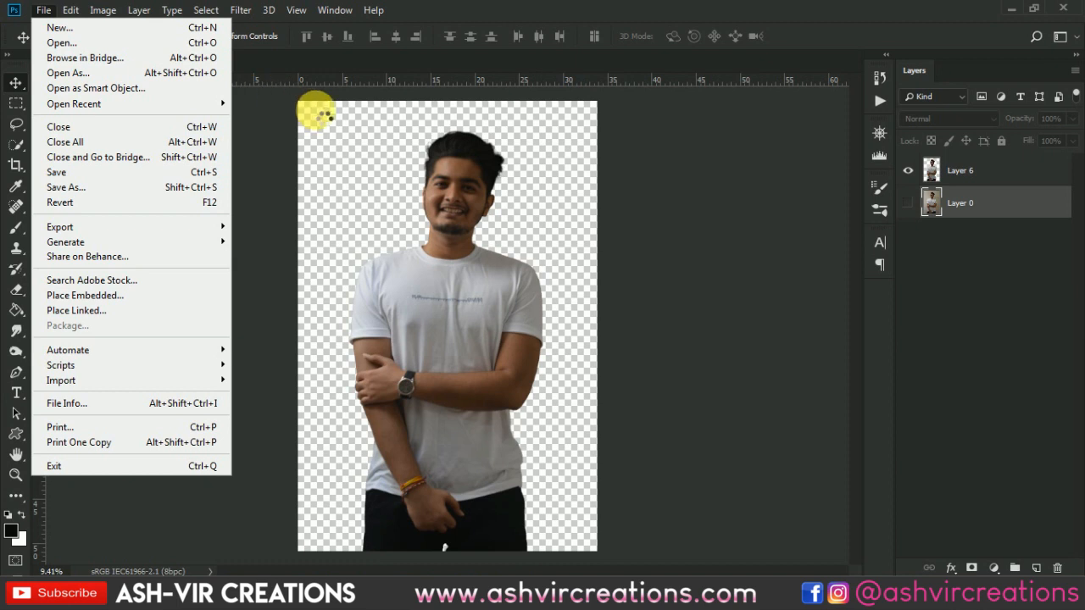
pyautogui.scroll(-2, 357, 166)
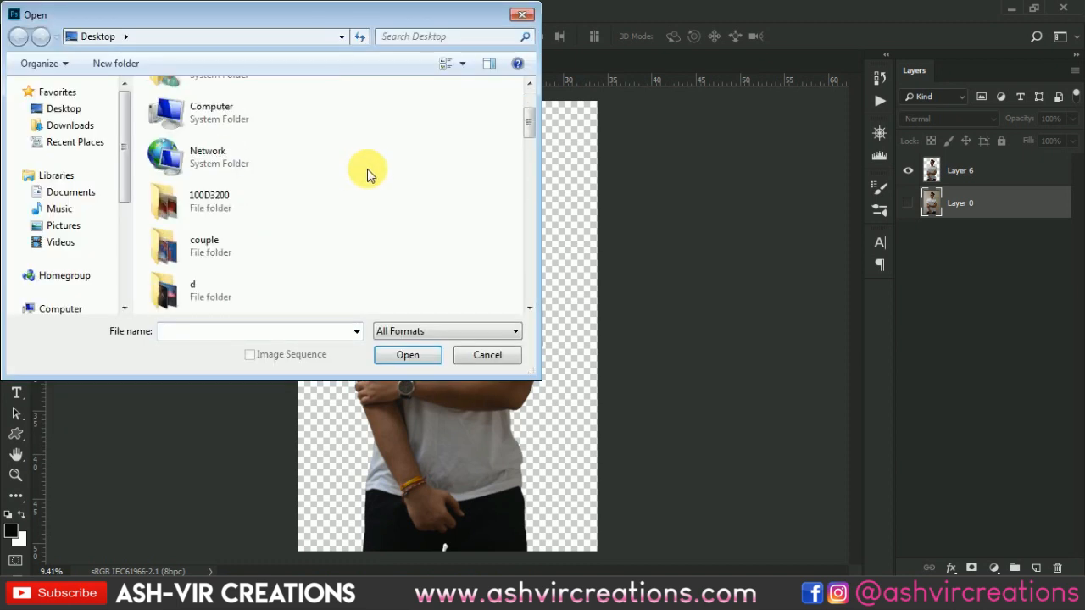
pyautogui.scroll(-4, 403, 187)
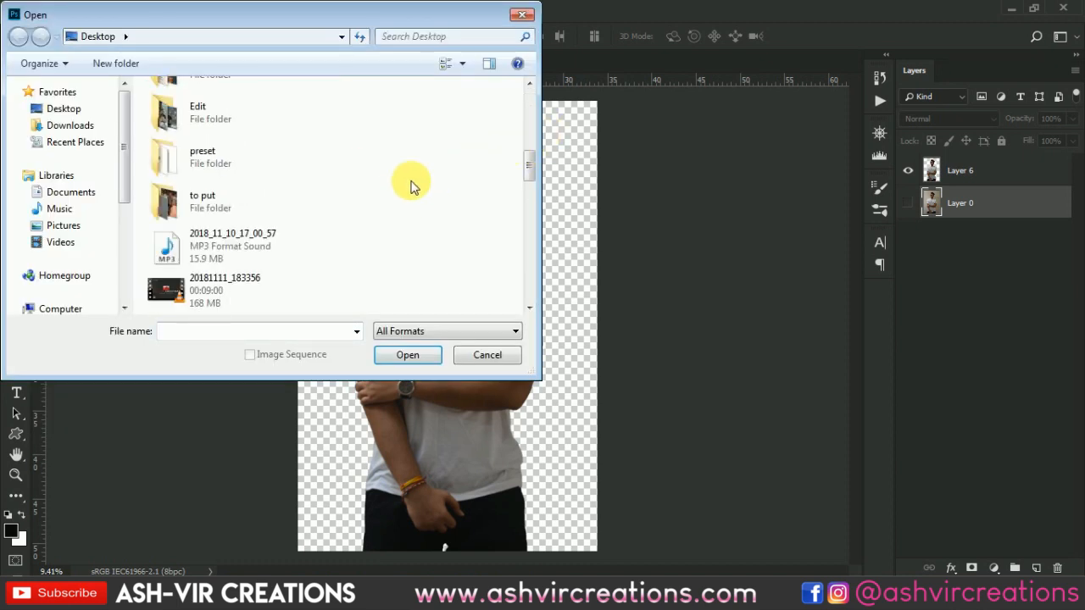
pyautogui.click(236, 258)
pyautogui.scroll(-3, 235, 254)
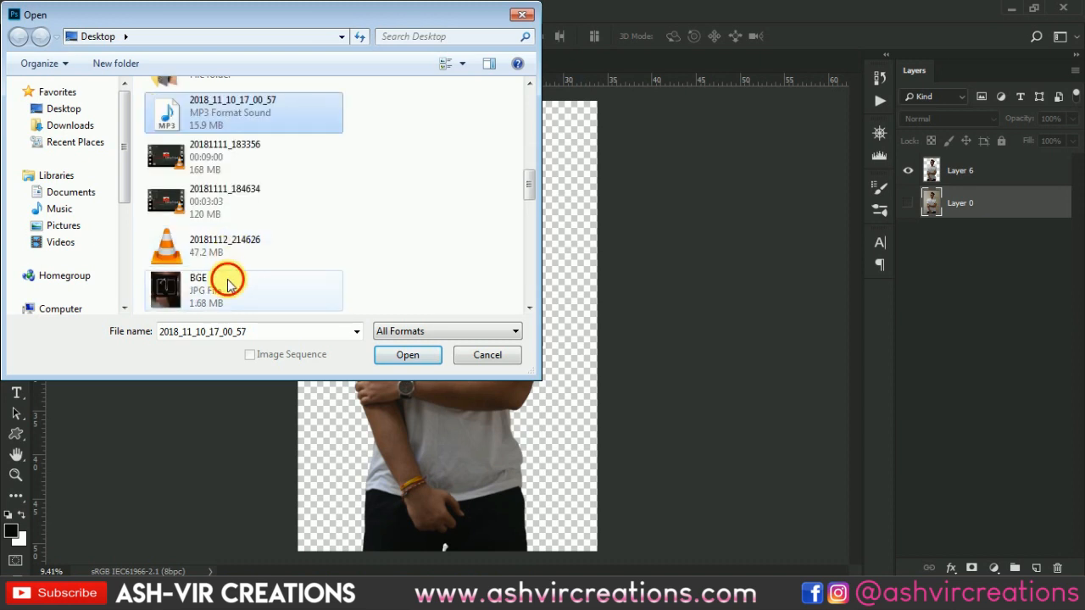
pyautogui.doubleClick(227, 280)
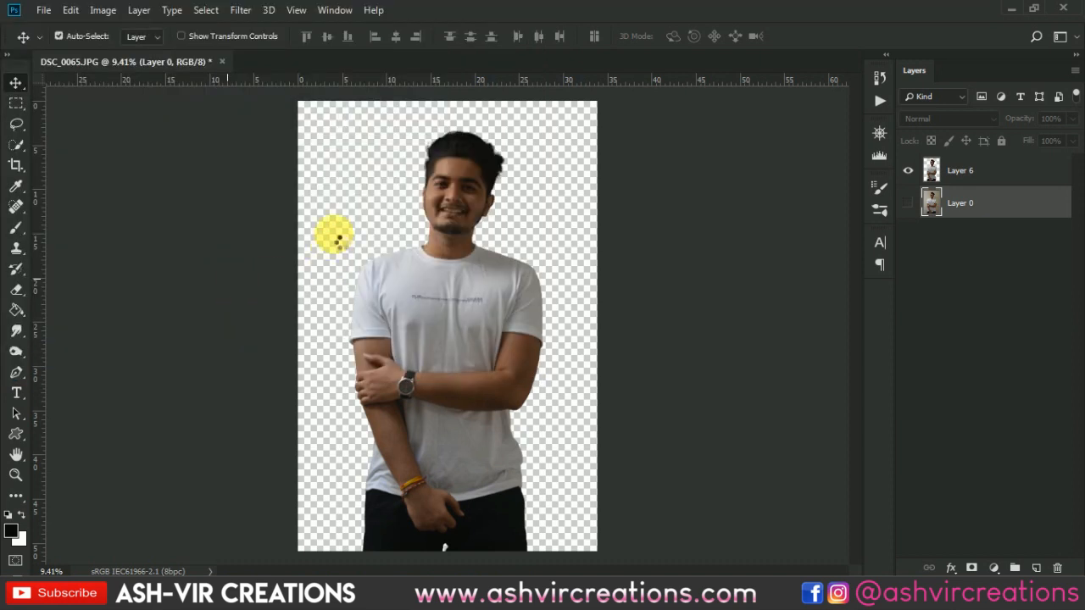
pyautogui.scroll(3, 349, 241)
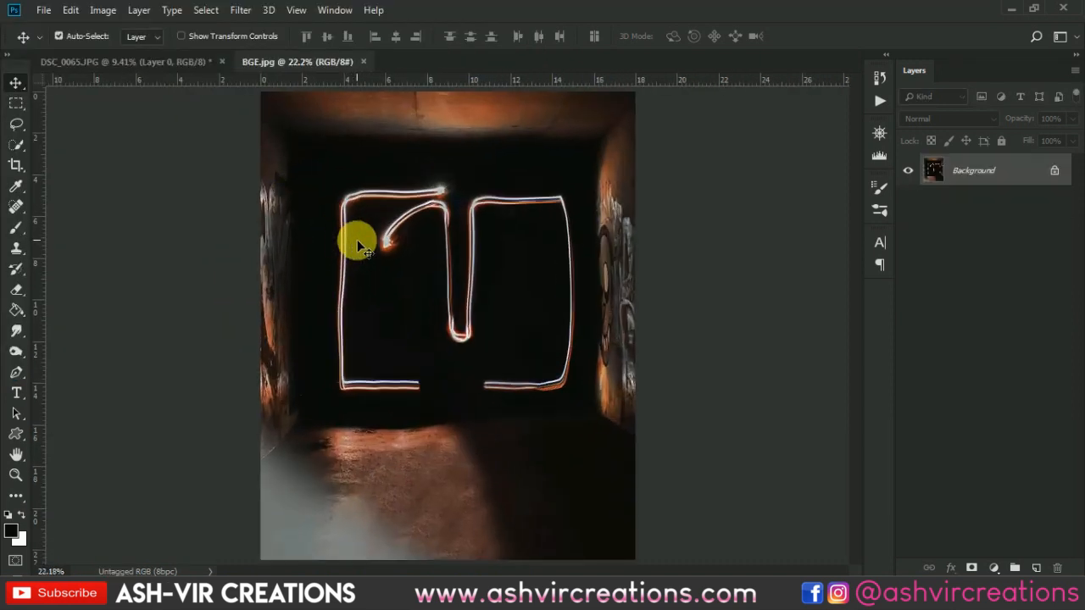
pyautogui.scroll(-1, 357, 240)
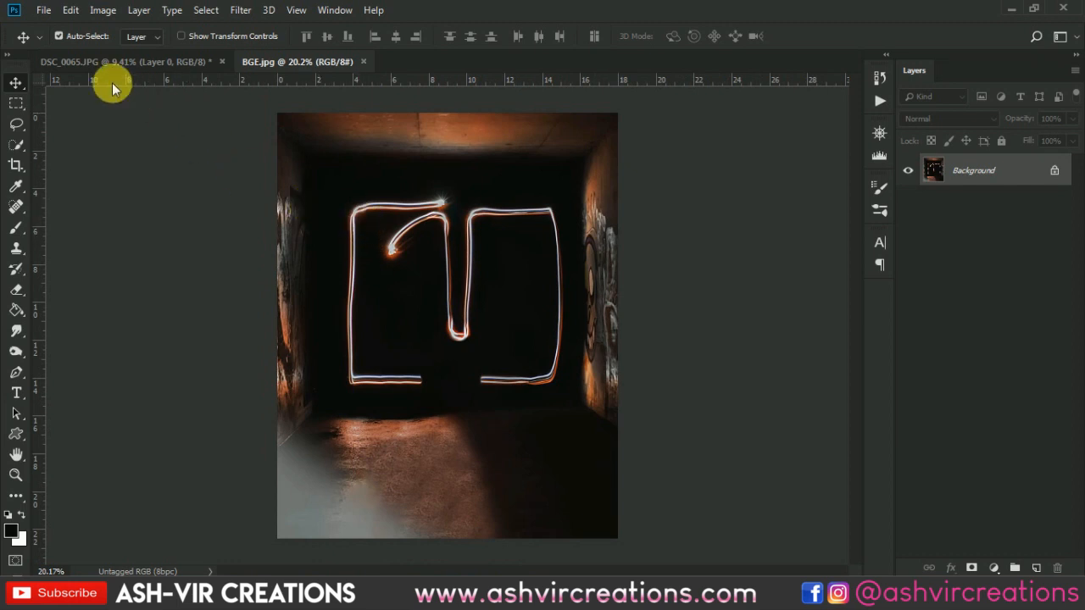
# - Copy the entire BGE.jpg image and paste it into DSC_0065.JPG between Layer 6 and Layer 0
pyautogui.hotkey('ctrl', 'a')
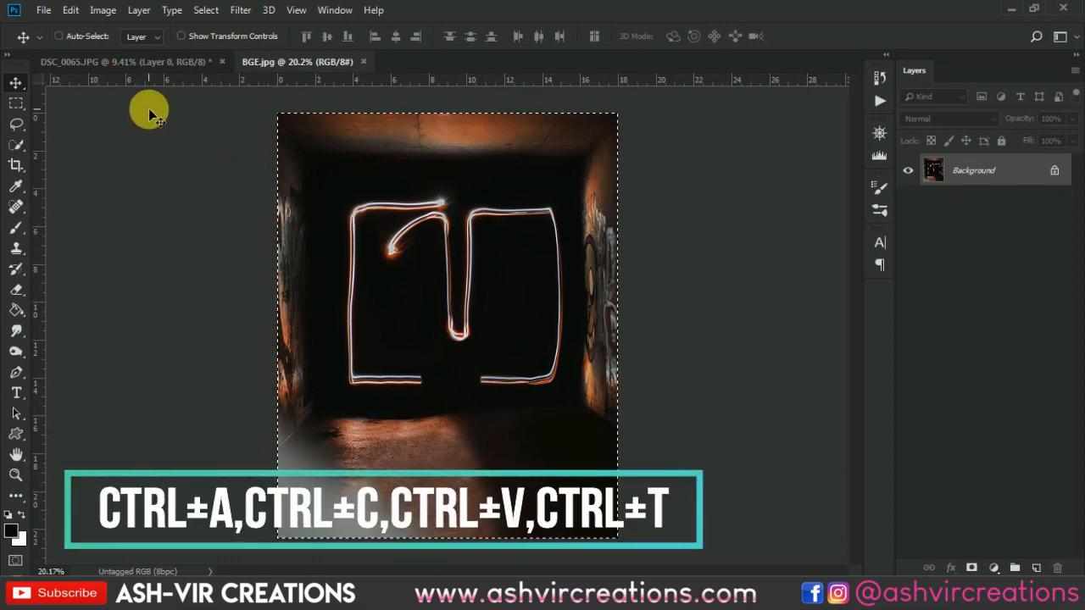
pyautogui.hotkey('ctrl', 'c')
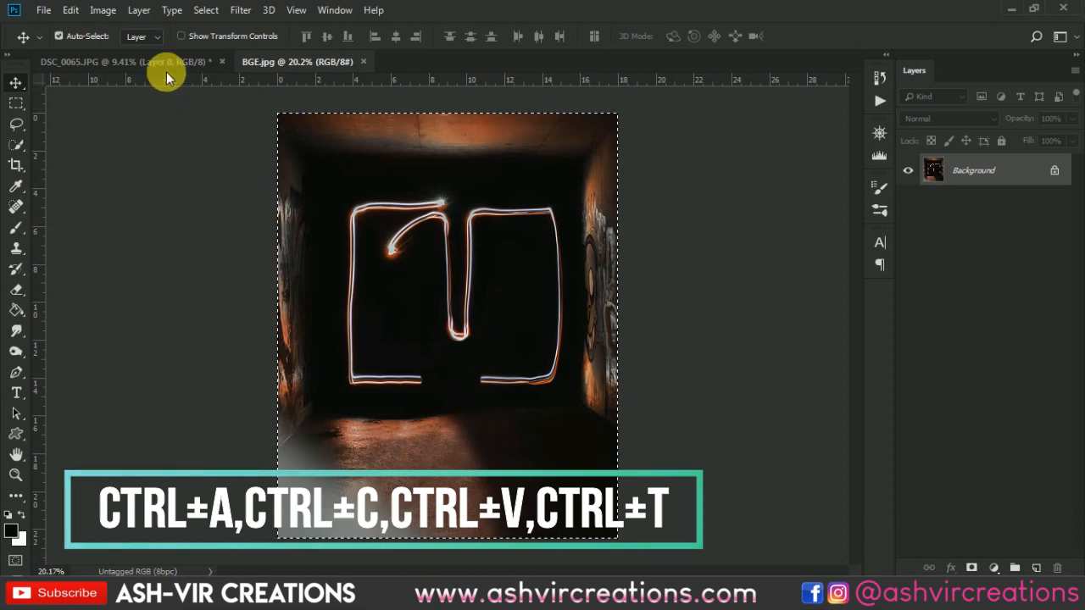
pyautogui.click(172, 62)
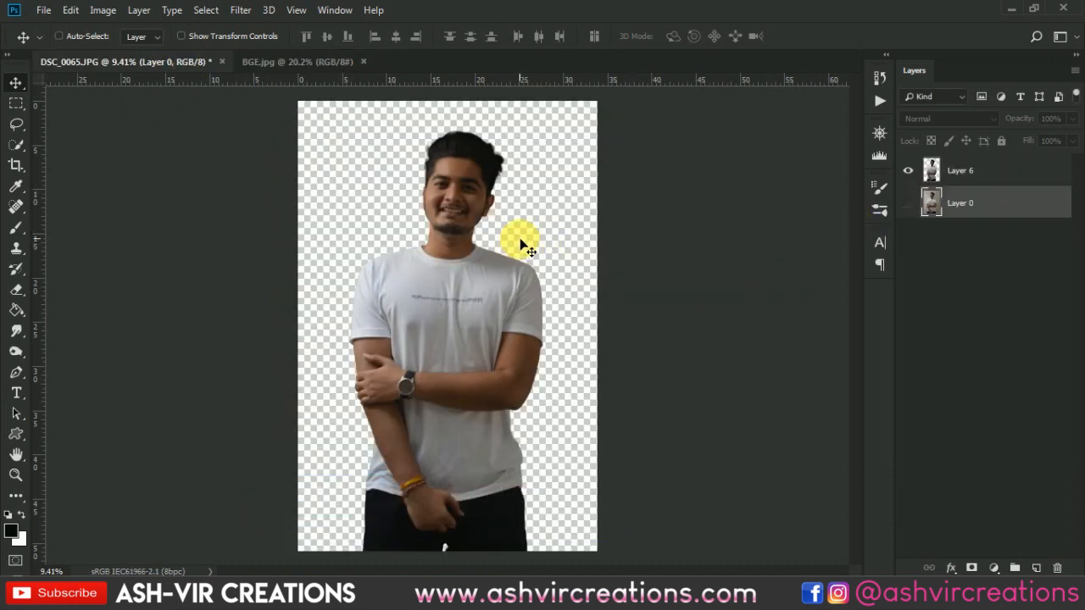
pyautogui.hotkey('ctrl', 'v')
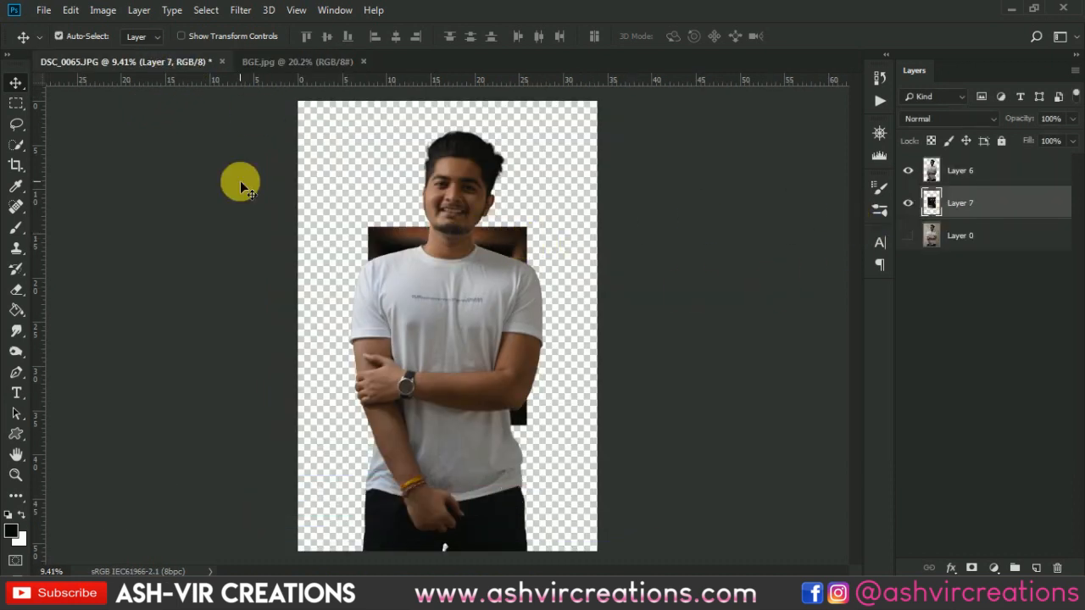
# - Free-transform Layer 7, scaling the background to about 282% so it fills the canvas, and shift it upward behind the man
pyautogui.click(74, 10)
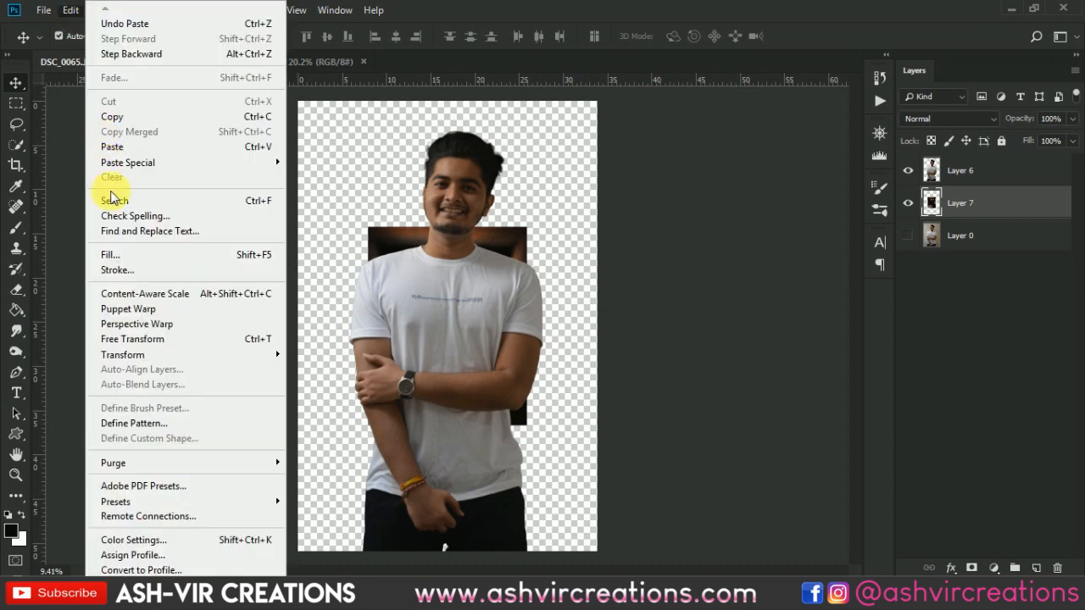
pyautogui.click(133, 343)
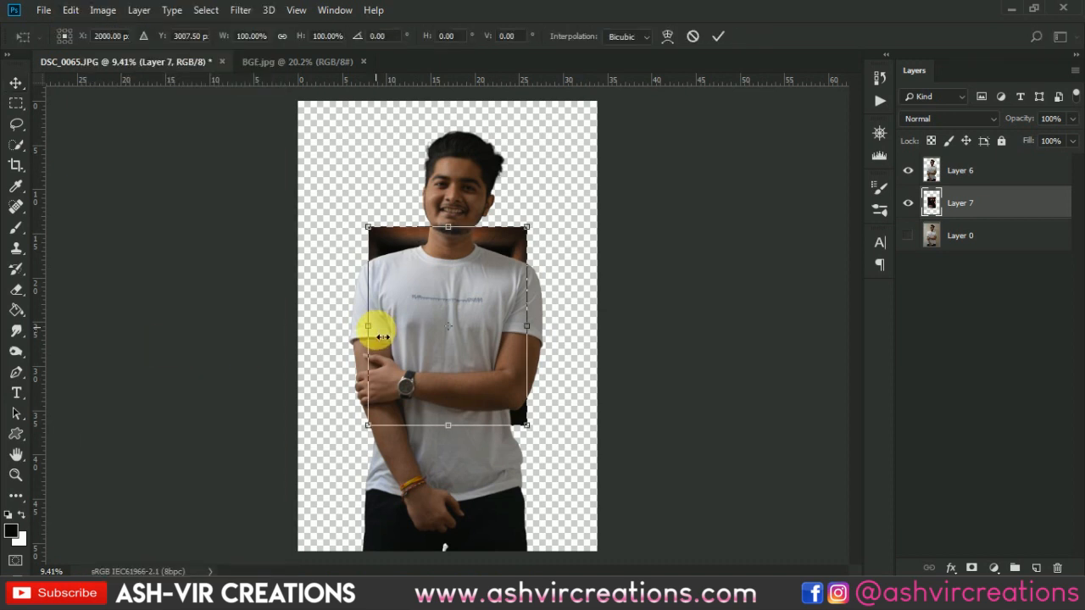
pyautogui.scroll(-1, 377, 330)
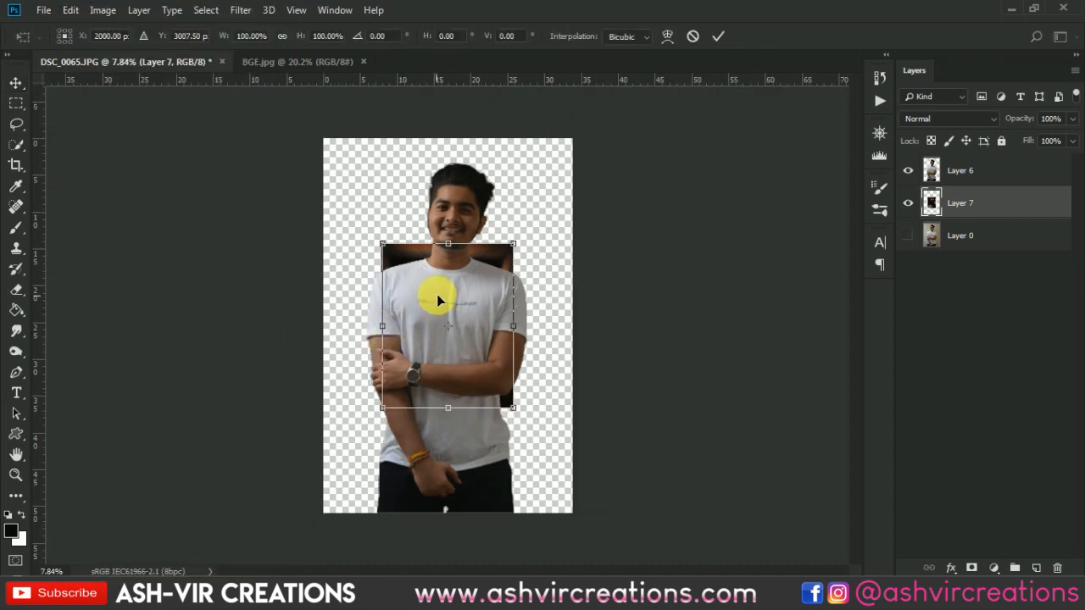
pyautogui.moveTo(518, 253); pyautogui.dragTo(692, 151)
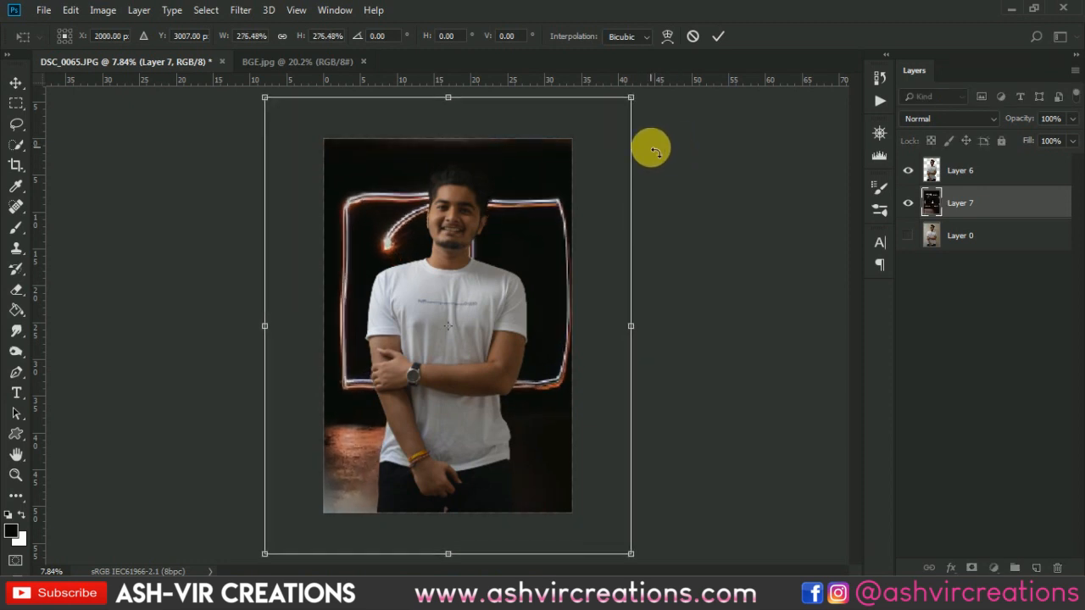
pyautogui.moveTo(552, 274); pyautogui.dragTo(548, 232)
pyautogui.hotkey('ctrl', '-')
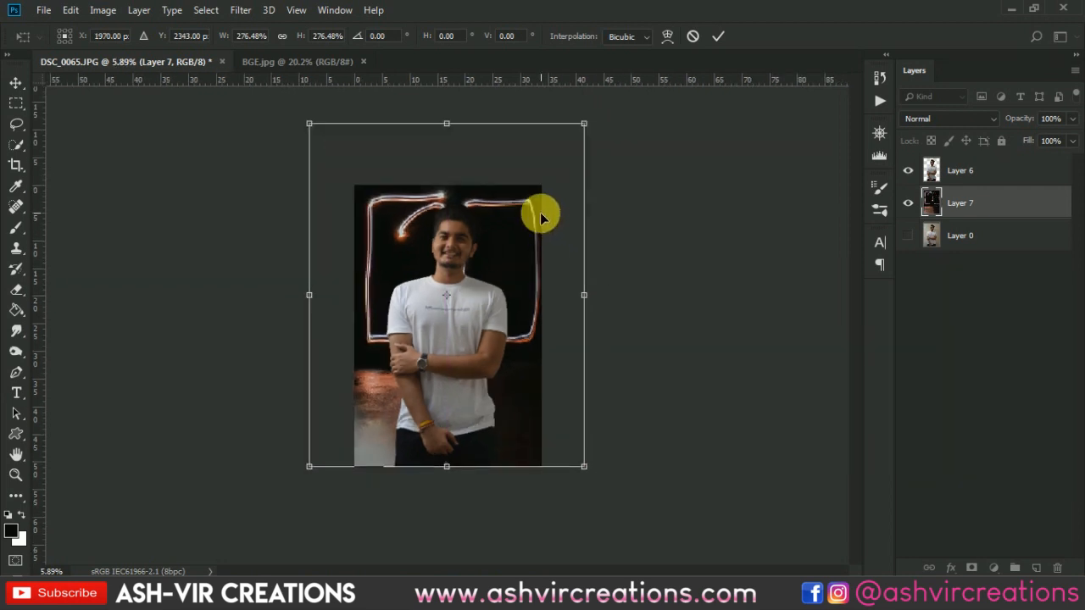
pyautogui.moveTo(584, 128)
pyautogui.mouseDown()
pyautogui.moveTo(599, 106)
pyautogui.moveTo(593, 124)
pyautogui.mouseUp()
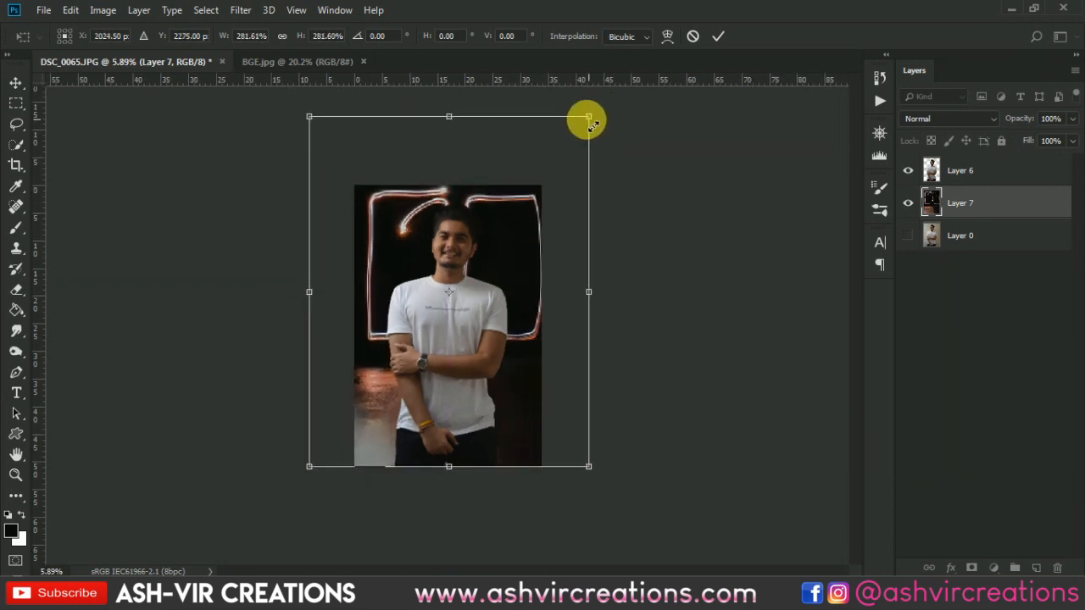
pyautogui.hotkey('ctrl', '+')
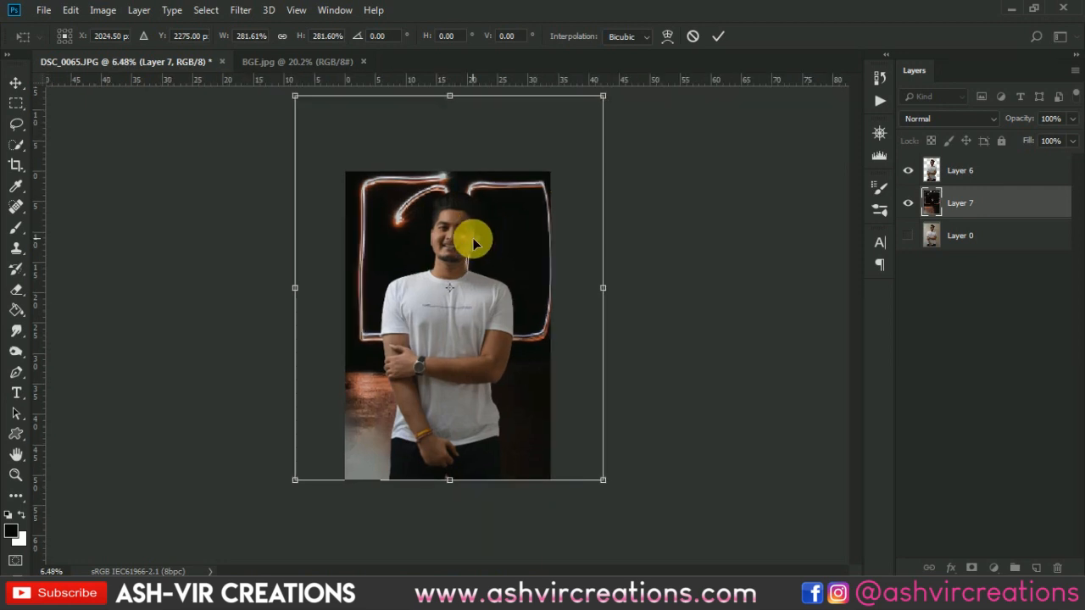
pyautogui.press('Return')
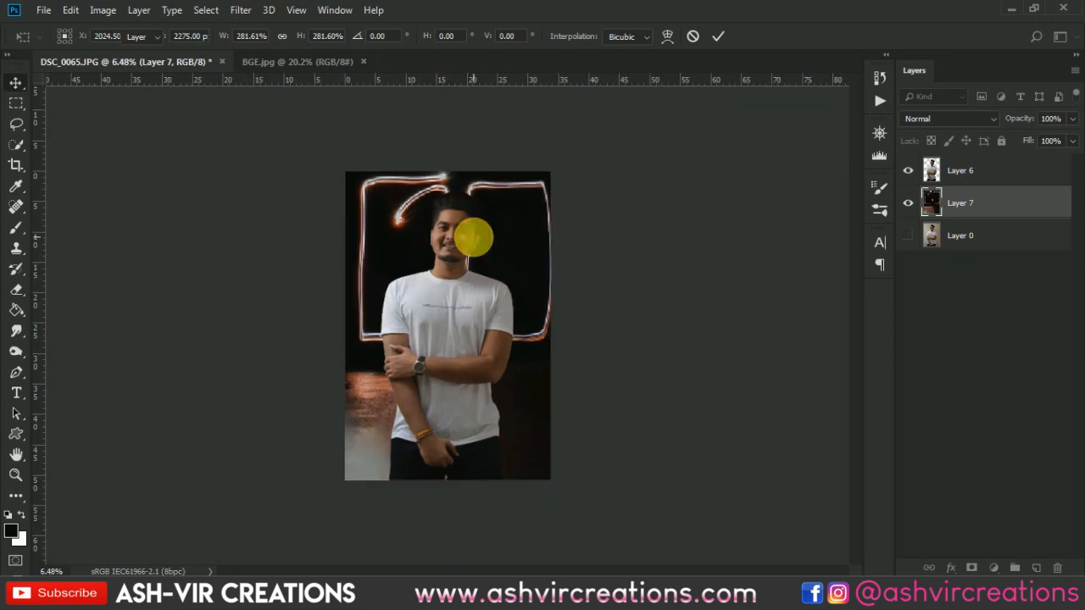
# - Load Layer 7's outline as a selection and crop the canvas to it so the full background image shows
pyautogui.hotkey('ctrl', '+')
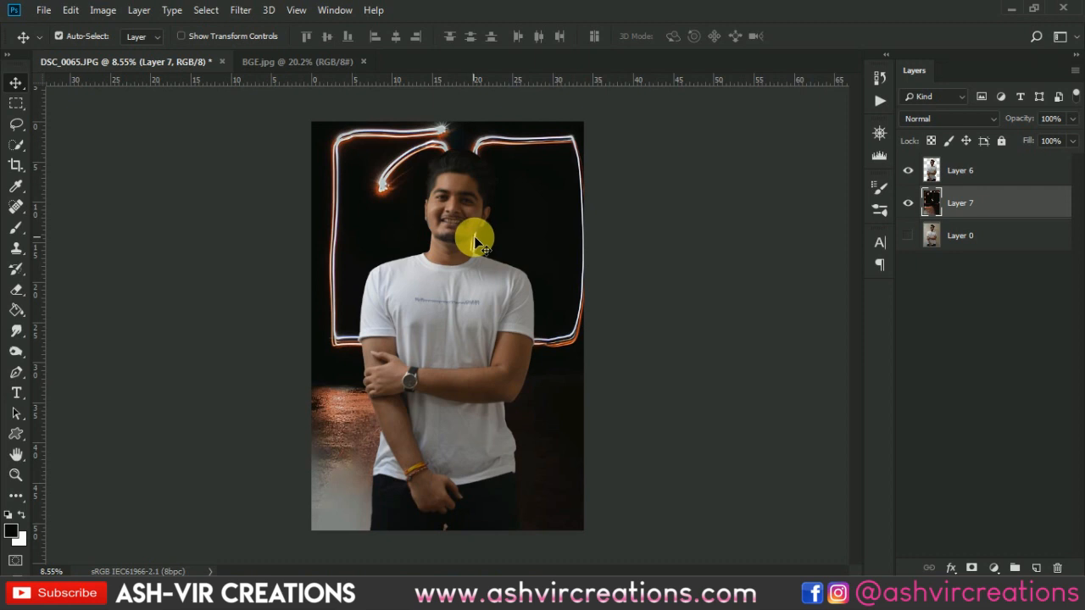
pyautogui.hotkey('ctrl', '-')
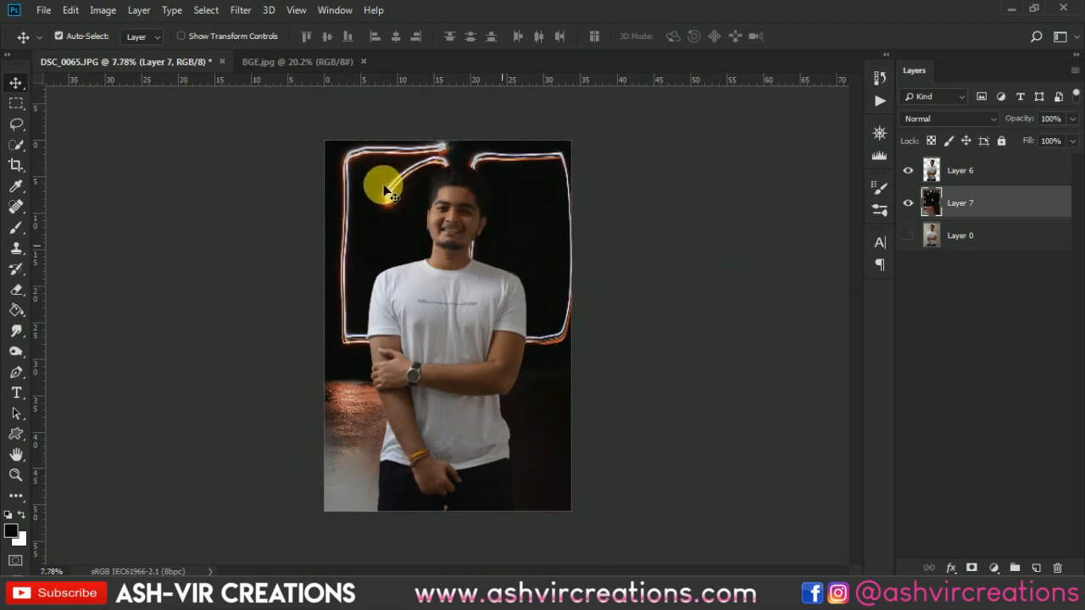
pyautogui.scroll(3, 439, 215)
pyautogui.scroll(-5, 440, 215)
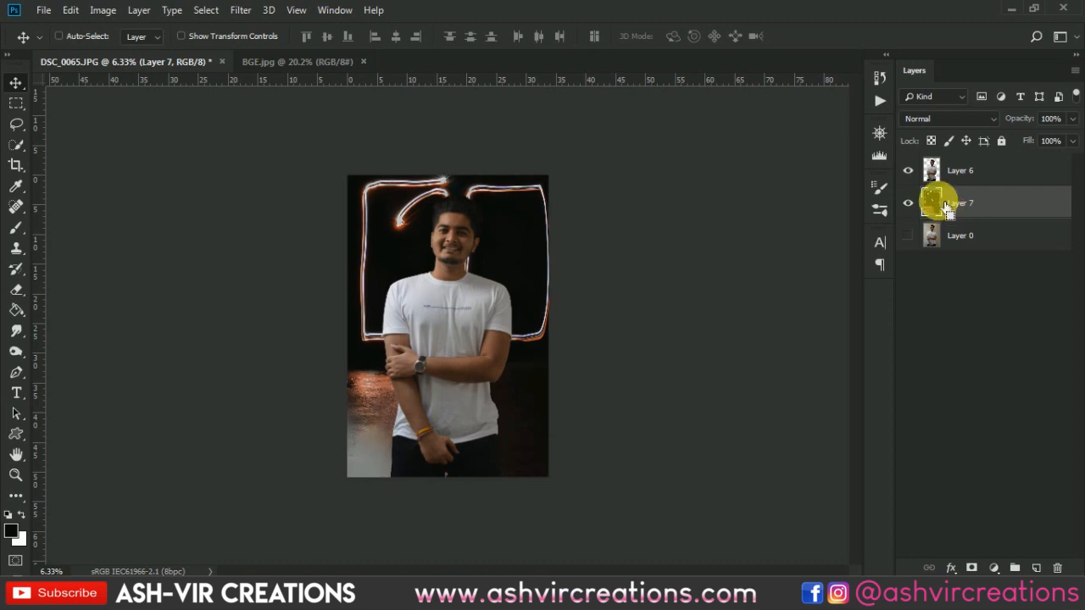
pyautogui.keyDown('ctrl'); pyautogui.click(933, 203); pyautogui.keyUp('ctrl')
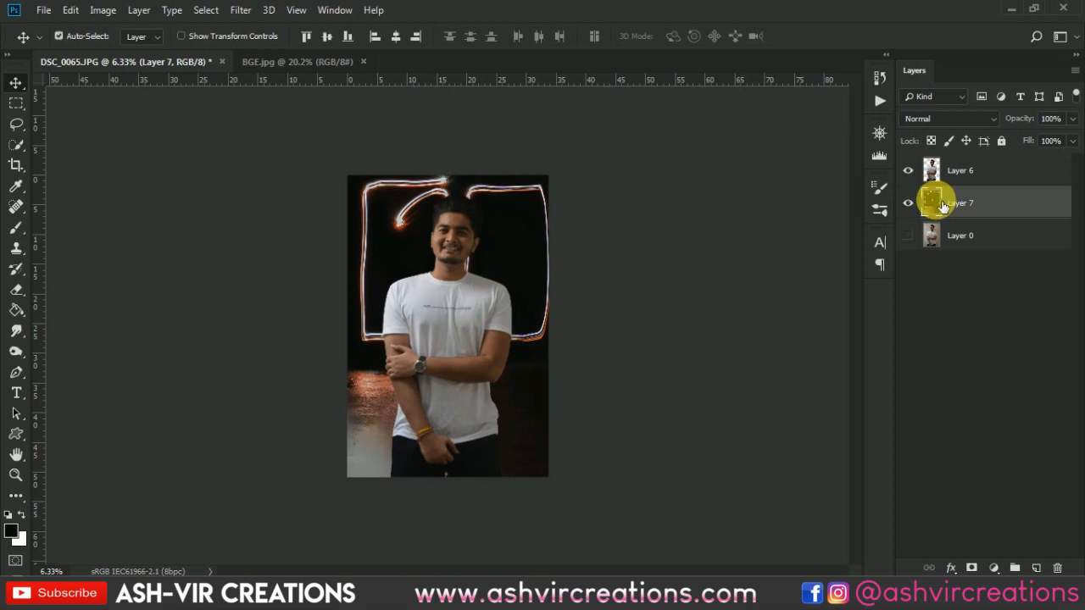
pyautogui.scroll(-1, 637, 222)
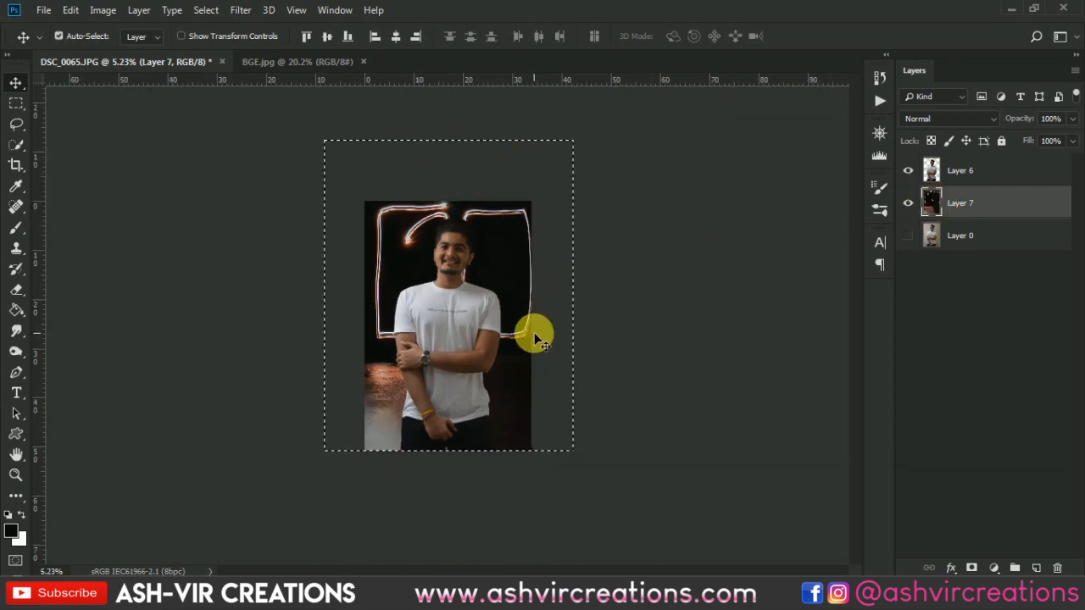
pyautogui.click(22, 166)
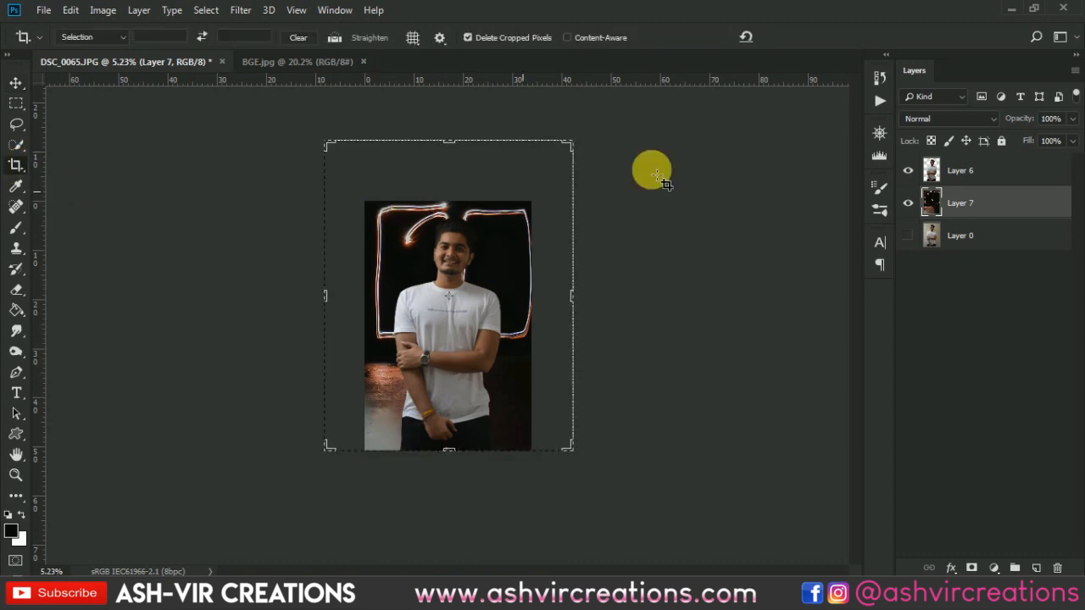
pyautogui.press('Return')
pyautogui.press('Return')
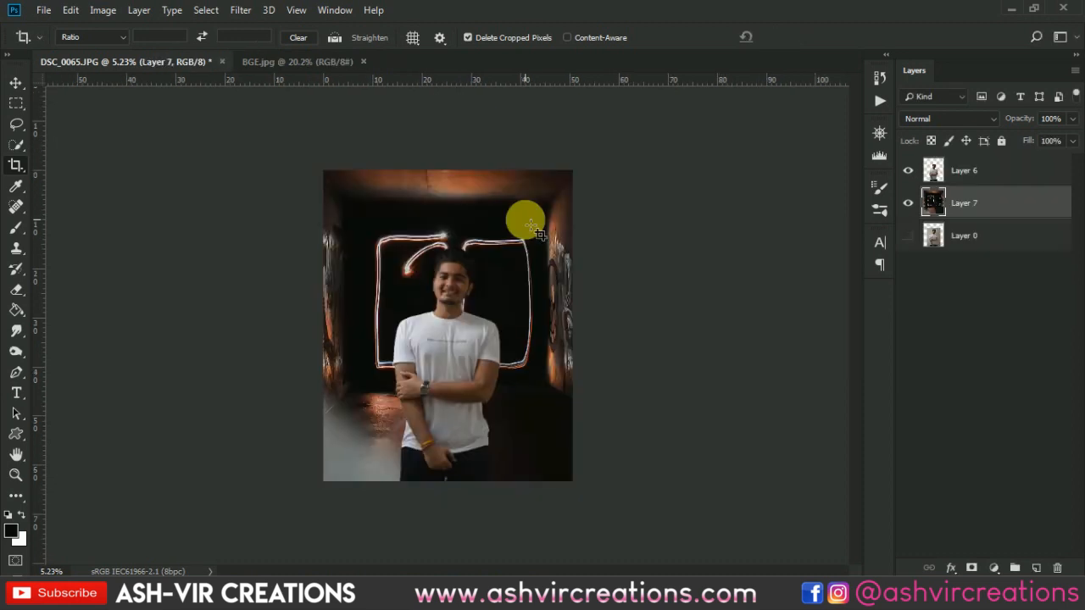
pyautogui.press('v')
# - Nudge the Layer 7 background slightly to the left behind the man
pyautogui.scroll(3, 475, 298)
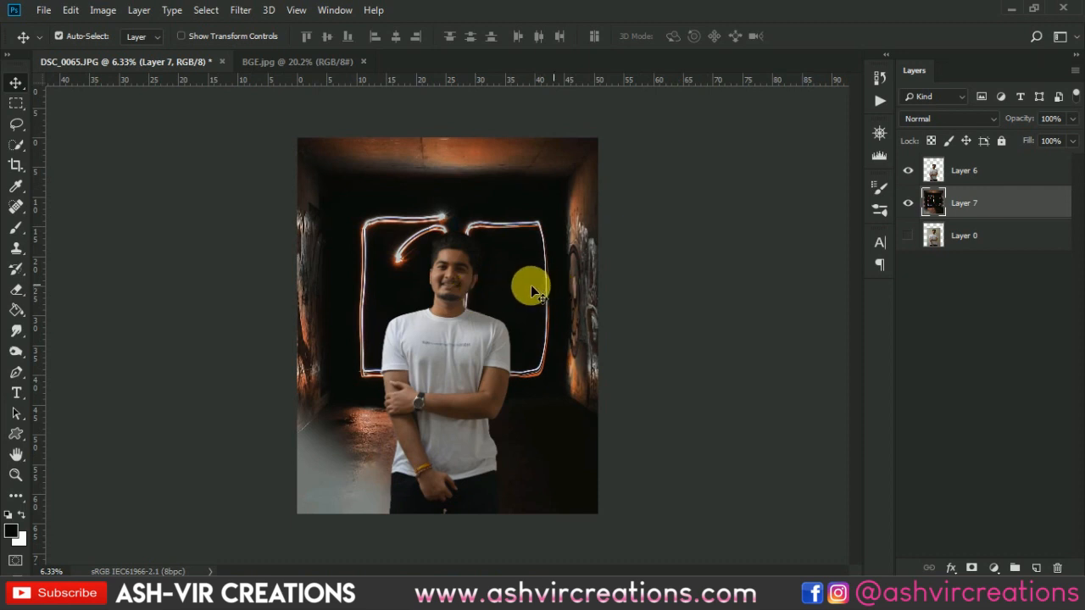
pyautogui.moveTo(532, 288); pyautogui.dragTo(553, 280)
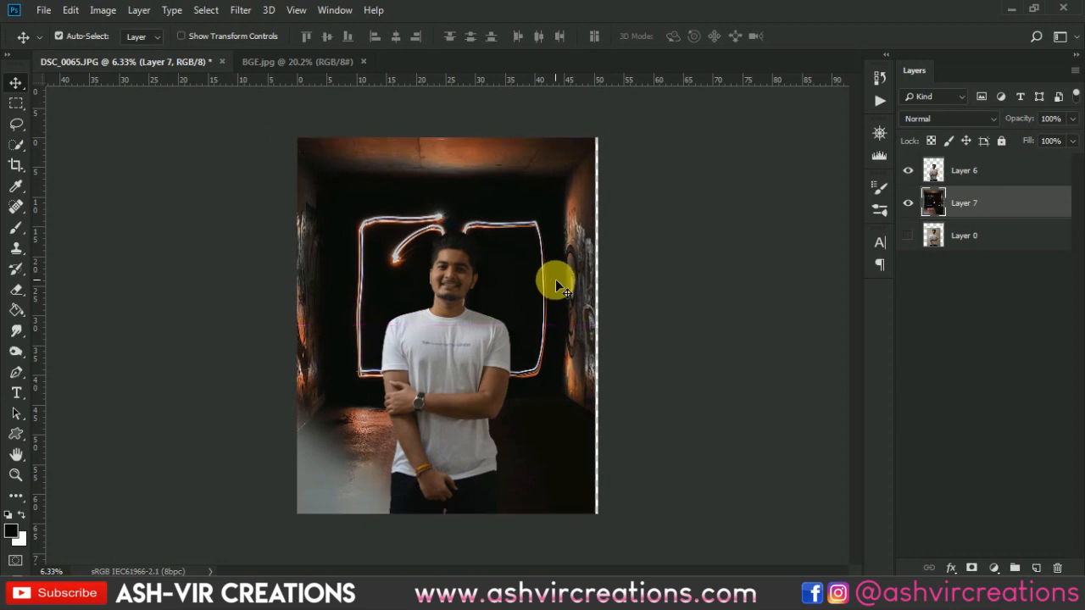
pyautogui.hotkey('shift', 'Left')
pyautogui.hotkey('shift', 'Left')
pyautogui.hotkey('shift', 'Left')
pyautogui.hotkey('shift', 'Left')
pyautogui.hotkey('shift', 'Left')
pyautogui.hotkey('shift', 'Left')
pyautogui.hotkey('shift', 'Left')
pyautogui.hotkey('shift', 'Left')
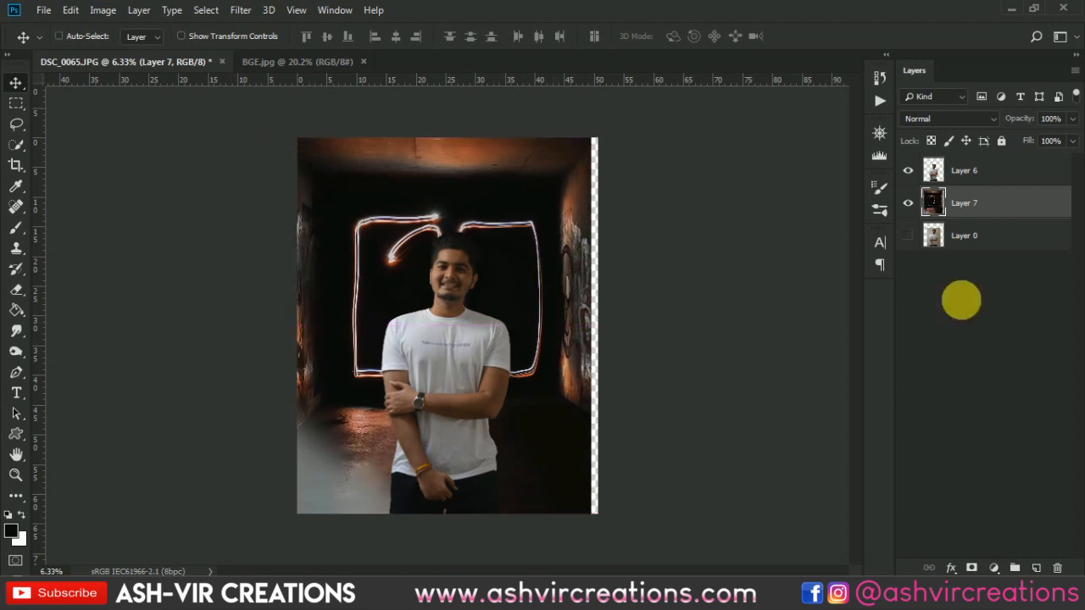
# - Select Layer 7's outline again and crop the canvas to it, removing the transparent strip along the right edge
pyautogui.keyDown('ctrl'); pyautogui.click(934, 204); pyautogui.keyUp('ctrl')
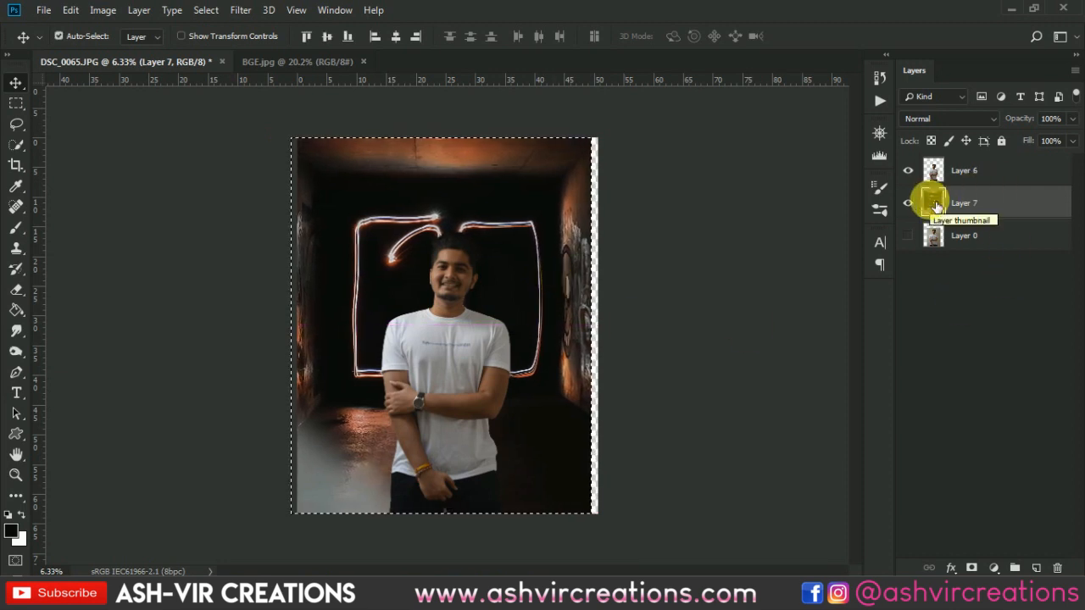
pyautogui.press('c')
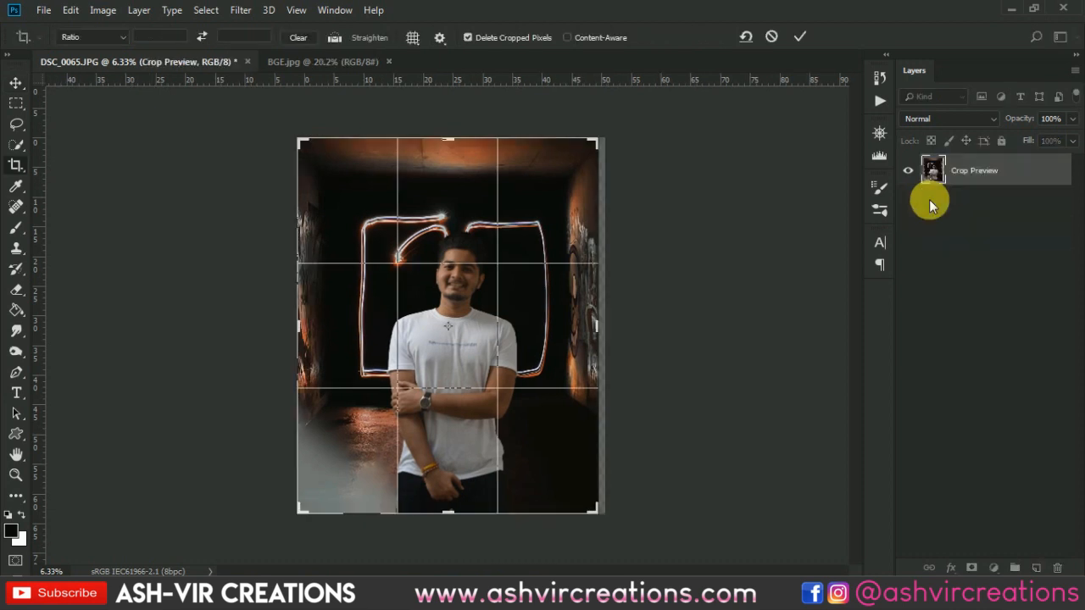
pyautogui.press('Return')
pyautogui.press('v')
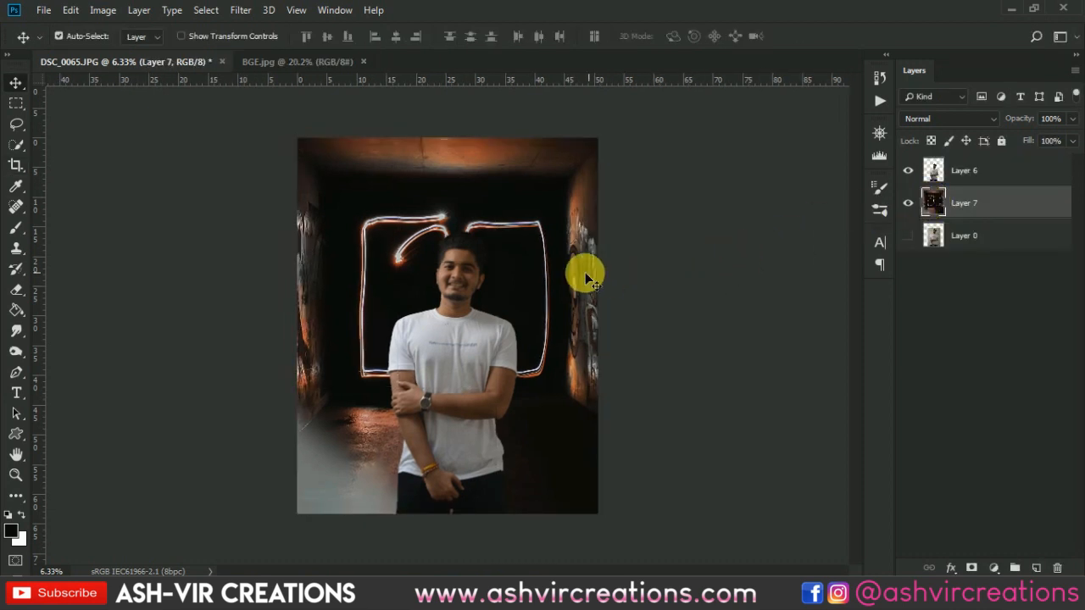
# - Add a Levels adjustment layer above Layer 6 and clip it to the man's cutout
pyautogui.scroll(1, 506, 272)
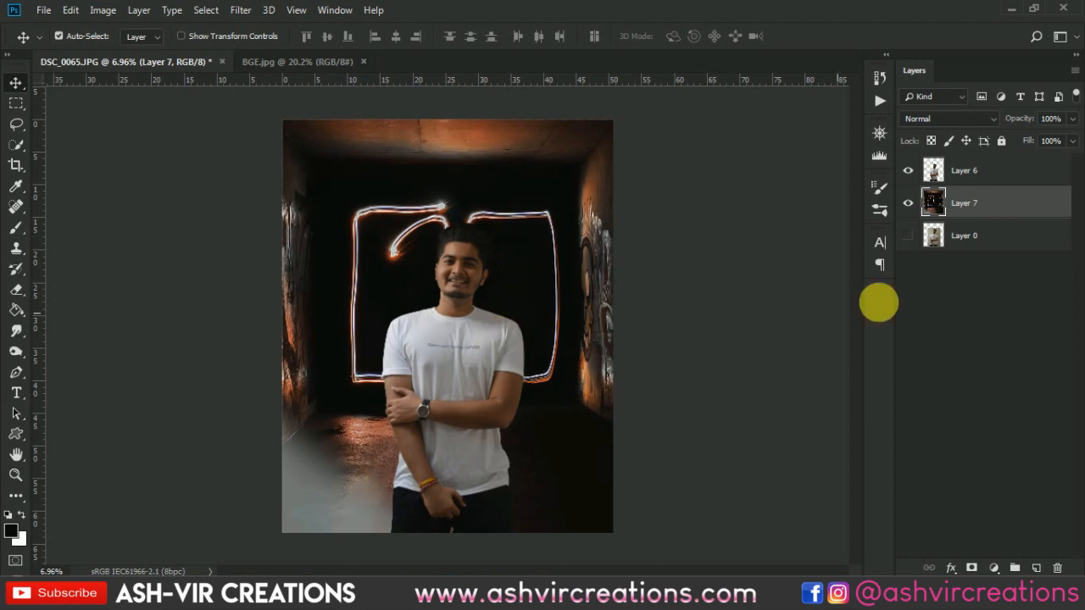
pyautogui.click(983, 170)
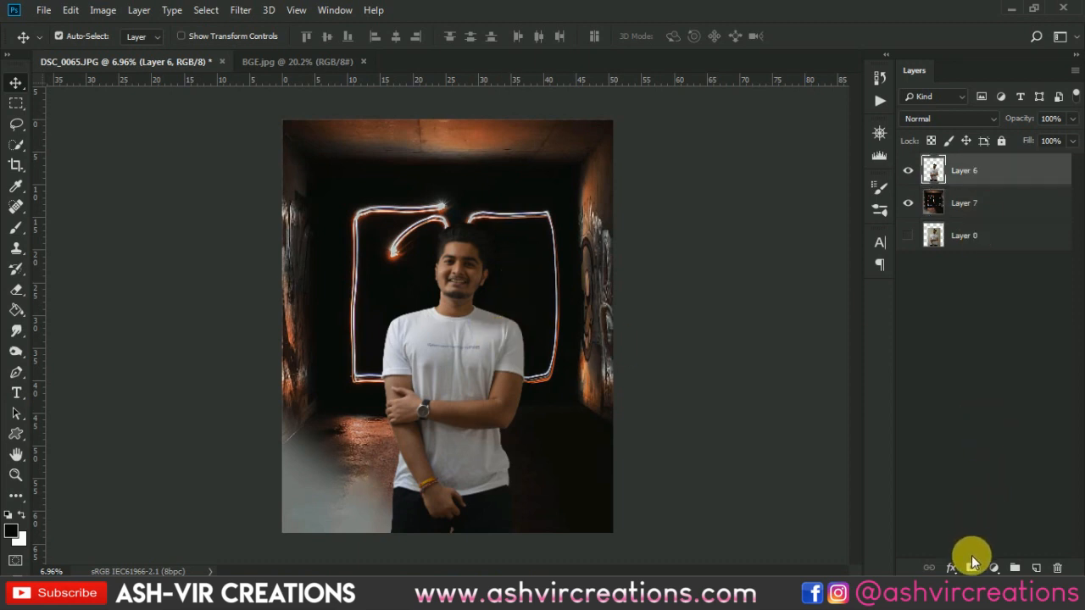
pyautogui.click(994, 568)
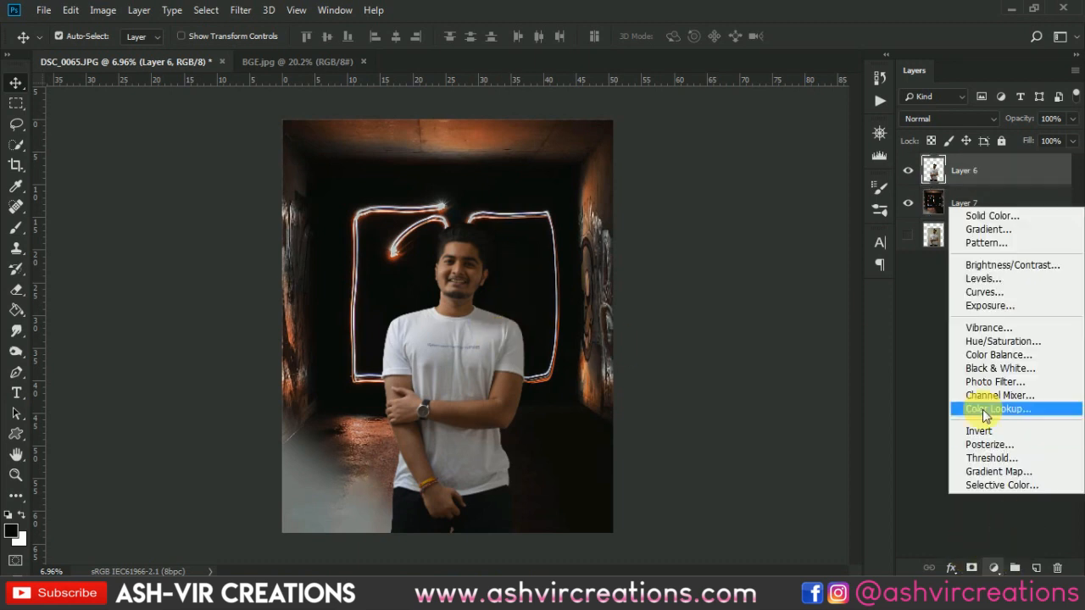
pyautogui.click(1000, 278)
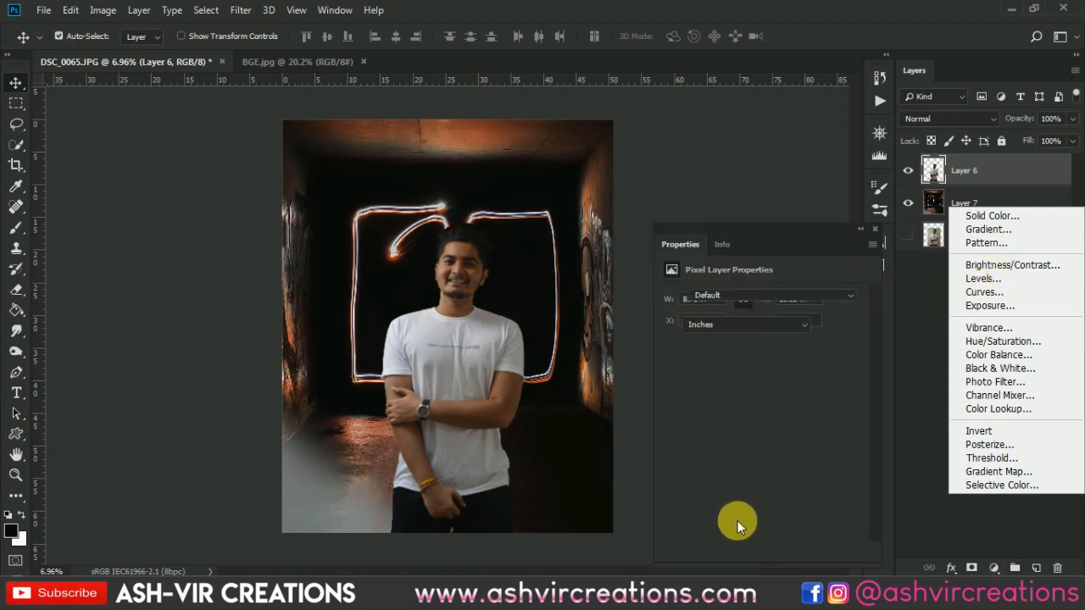
pyautogui.click(761, 552)
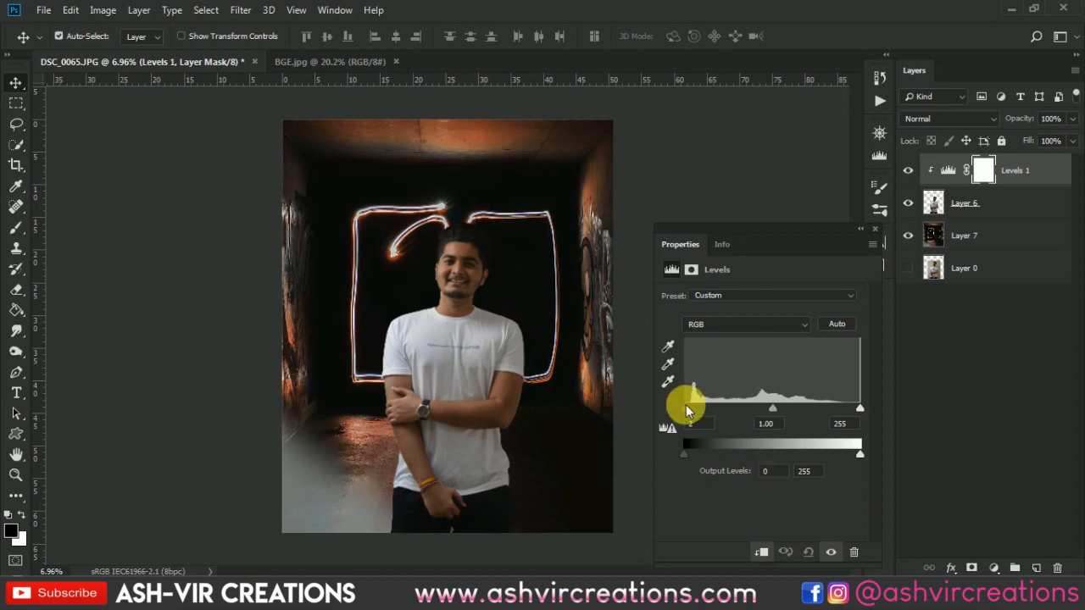
# - Set the RGB input levels of the clipped Levels adjustment to 7, 1.22 and 222 to brighten the man
pyautogui.moveTo(688, 410); pyautogui.dragTo(691, 410)
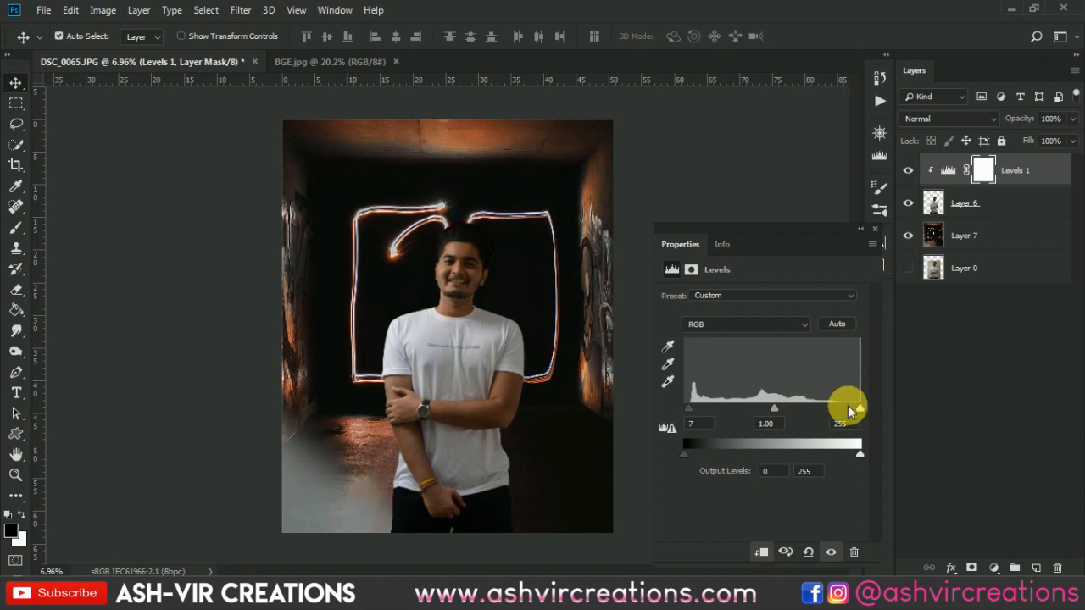
pyautogui.moveTo(855, 407)
pyautogui.mouseDown()
pyautogui.moveTo(798, 407)
pyautogui.moveTo(868, 410)
pyautogui.moveTo(828, 412)
pyautogui.moveTo(844, 409)
pyautogui.mouseUp()
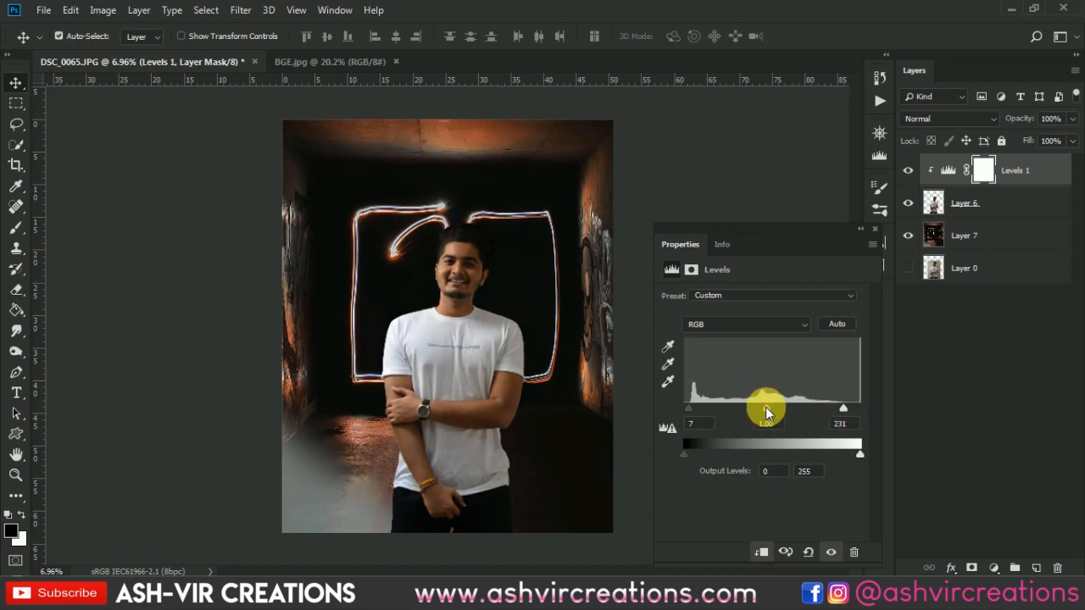
pyautogui.moveTo(761, 413); pyautogui.dragTo(764, 413)
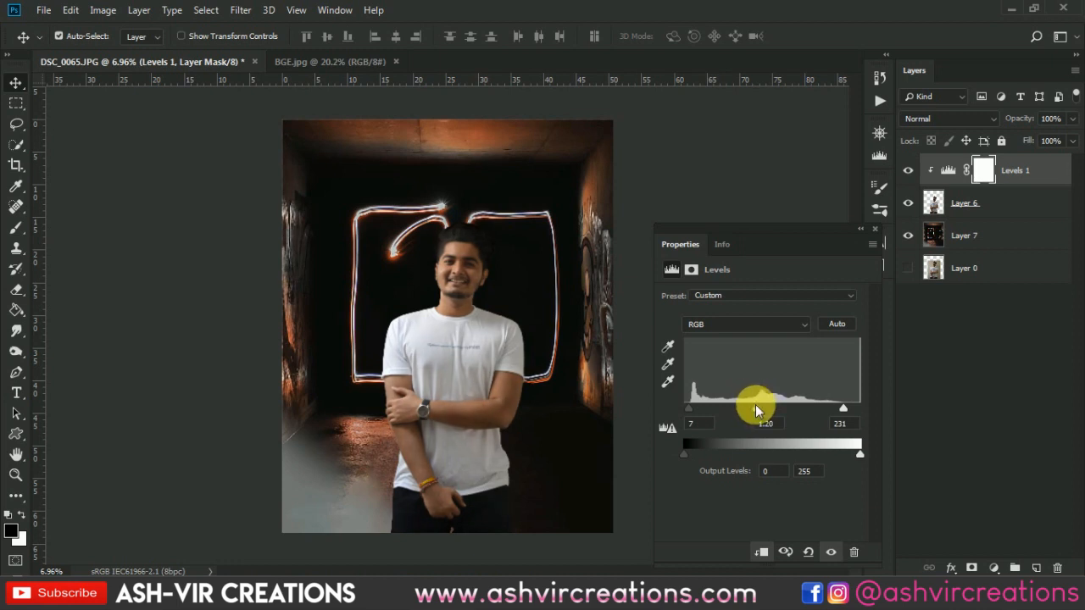
pyautogui.moveTo(755, 405); pyautogui.dragTo(752, 405)
pyautogui.moveTo(842, 410); pyautogui.dragTo(831, 409)
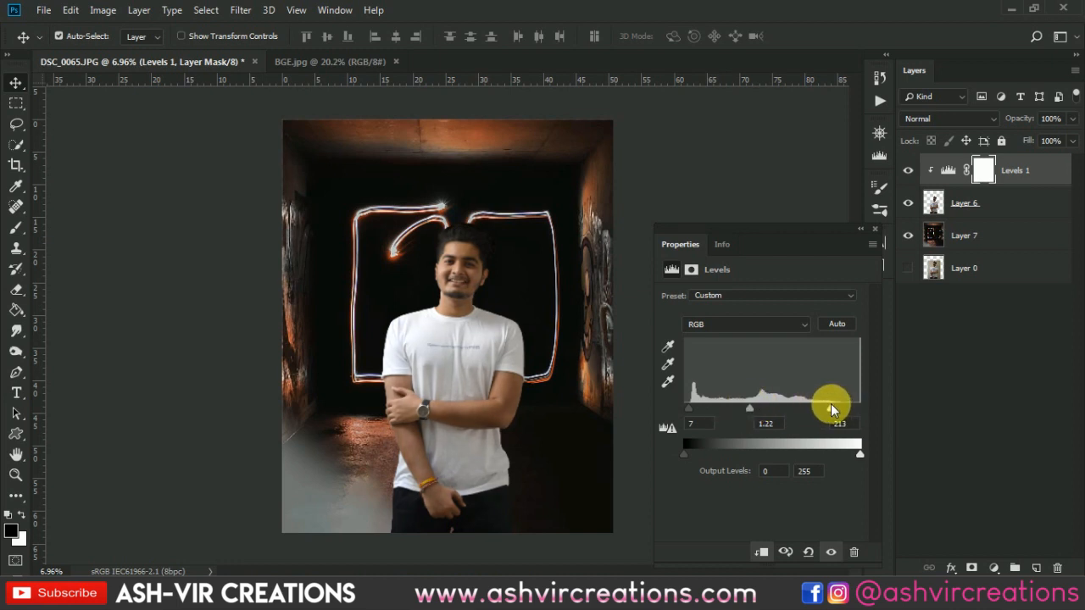
pyautogui.click(873, 227)
# - Toggle the Levels 1 layer's visibility repeatedly to compare the man before and after the adjustment
pyautogui.click(917, 168)
pyautogui.click(917, 168)
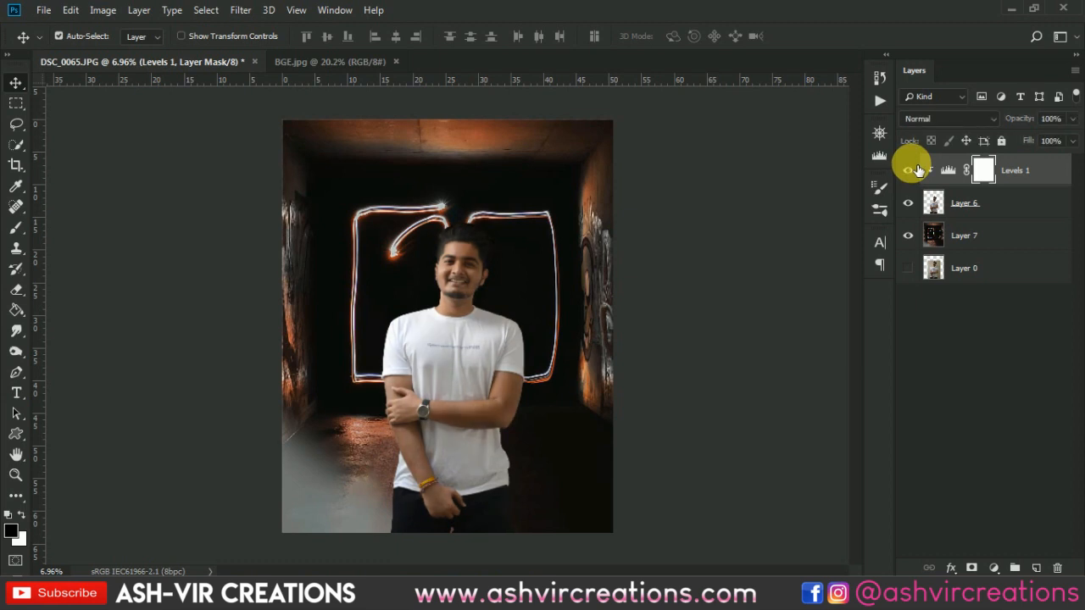
pyautogui.click(917, 168)
pyautogui.click(917, 168)
pyautogui.click(917, 168)
pyautogui.click(917, 168)
pyautogui.scroll(1, 526, 321)
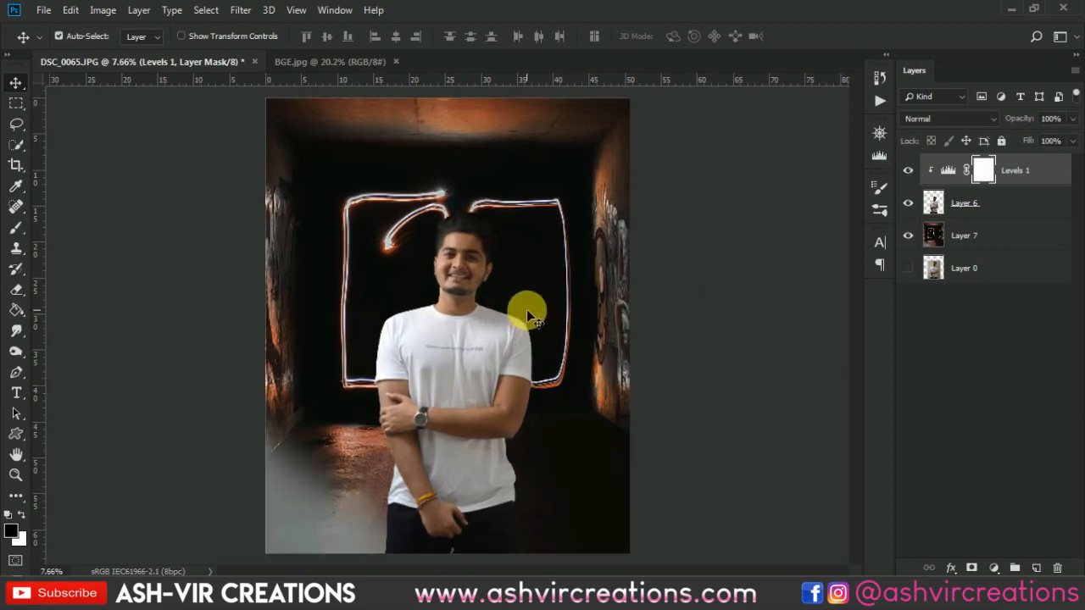
# - Duplicate the Levels 1 adjustment and place the copy directly above the background Layer 7, below the man's cutout
pyautogui.click(996, 240)
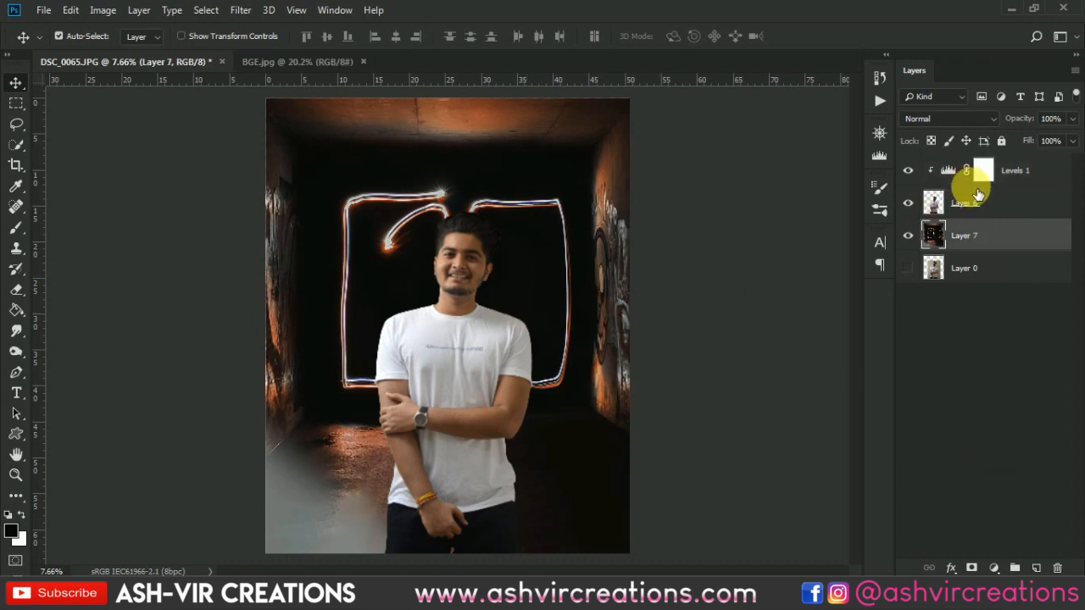
pyautogui.click(1026, 174)
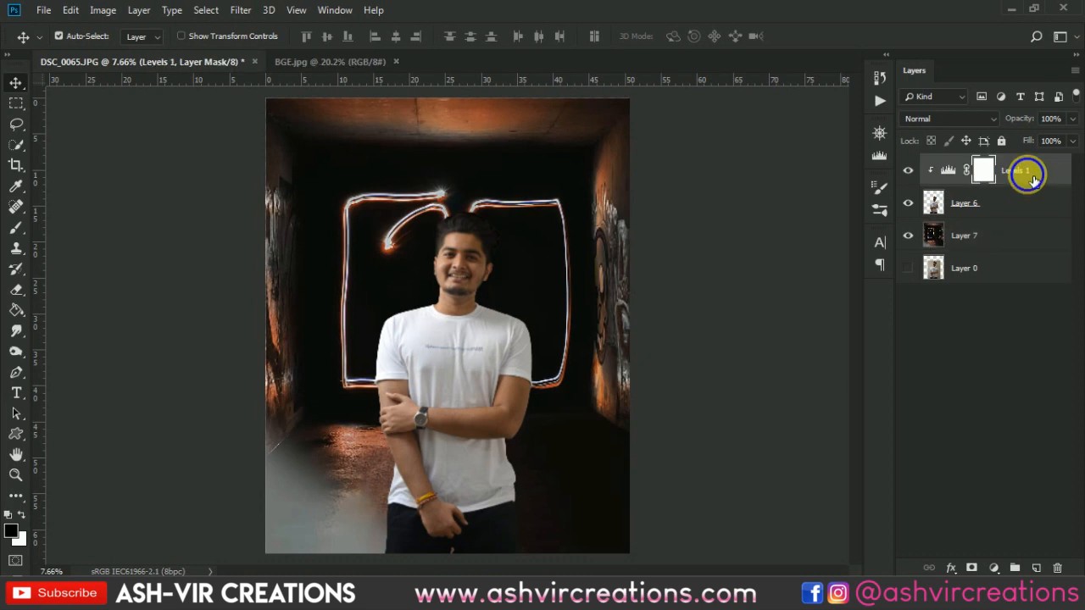
pyautogui.rightClick(1030, 176)
pyautogui.click(856, 84)
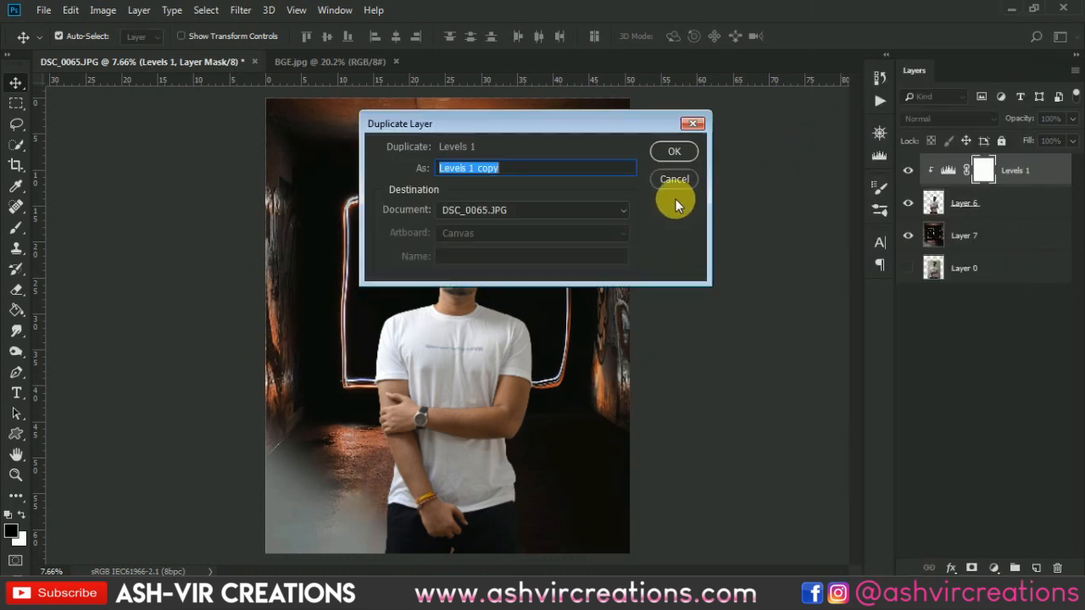
pyautogui.click(674, 152)
pyautogui.click(1029, 176)
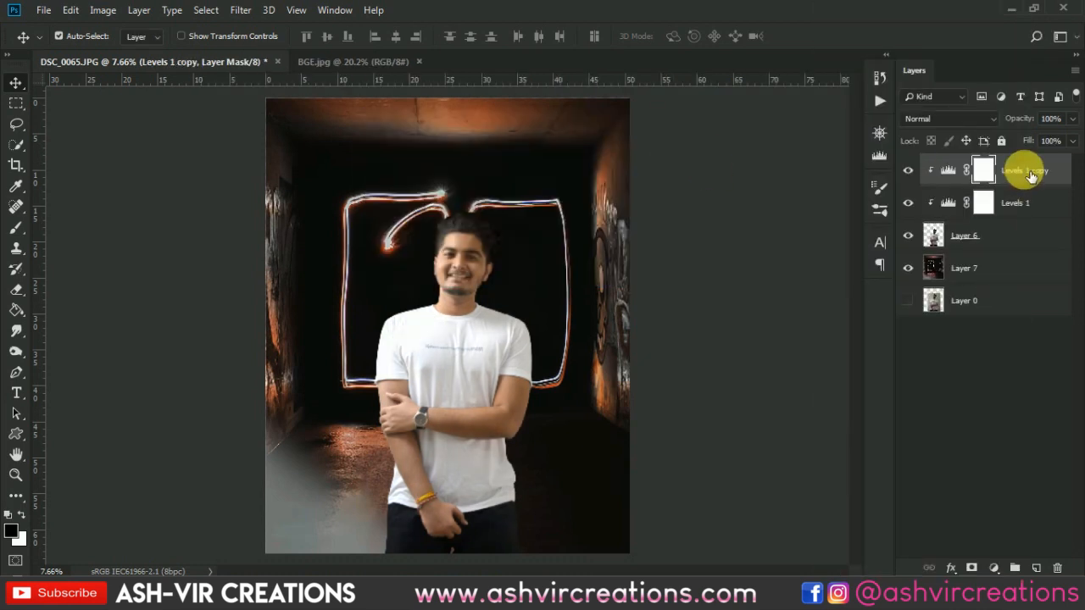
pyautogui.moveTo(1030, 176); pyautogui.dragTo(1027, 212)
pyautogui.moveTo(1026, 250); pyautogui.dragTo(1026, 249)
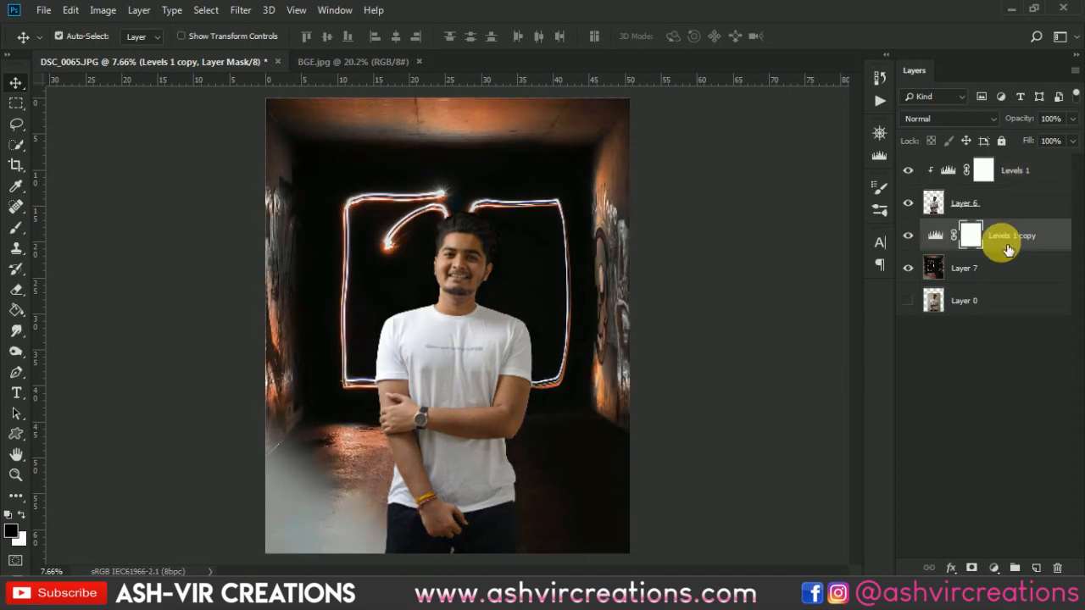
# - Toggle the Levels 1 copy layer's visibility repeatedly to compare the background before and after the adjustment
pyautogui.click(910, 236)
pyautogui.click(911, 236)
pyautogui.click(910, 237)
pyautogui.click(911, 236)
pyautogui.click(913, 237)
pyautogui.click(912, 237)
pyautogui.click(912, 237)
pyautogui.click(913, 237)
pyautogui.scroll(-2, 538, 300)
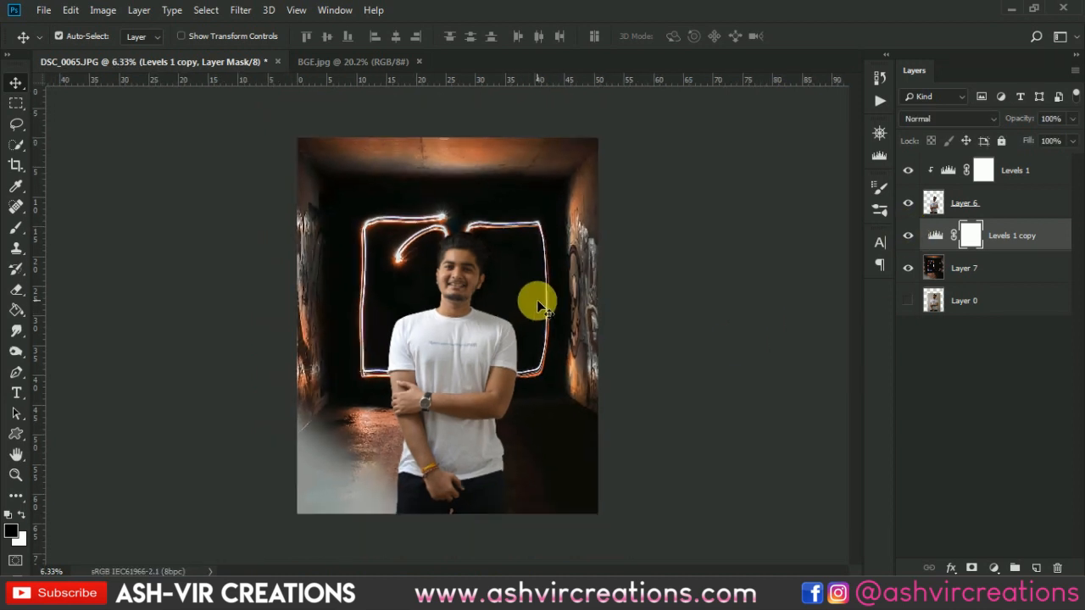
pyautogui.scroll(1, 537, 293)
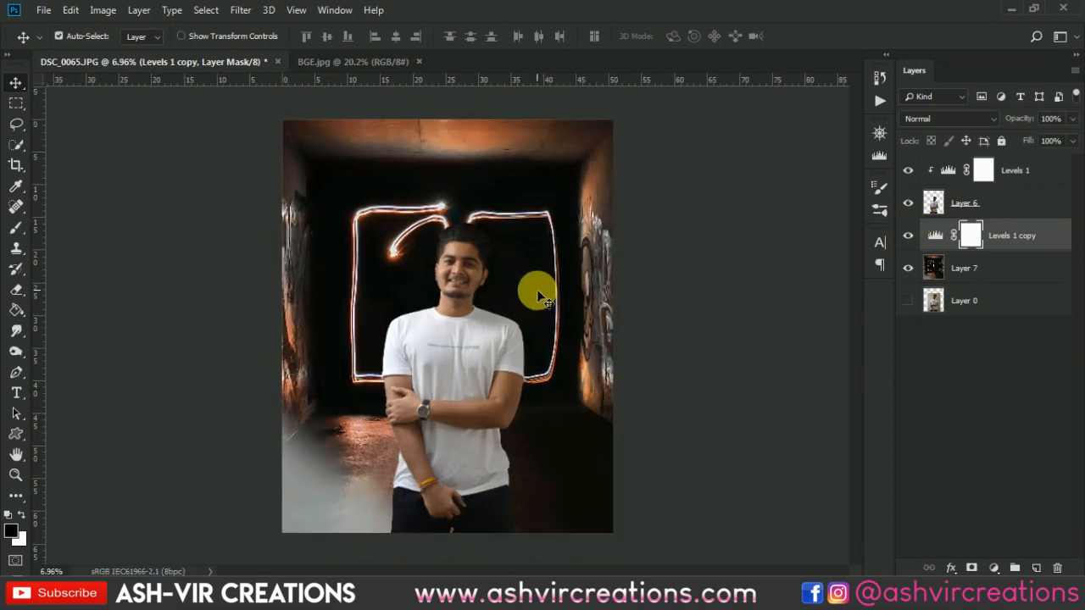
# - Merge the clipped Levels 1 adjustment with the man's cutout on Layer 6
pyautogui.click(1026, 174)
pyautogui.scroll(1, 375, 417)
pyautogui.scroll(2, 388, 406)
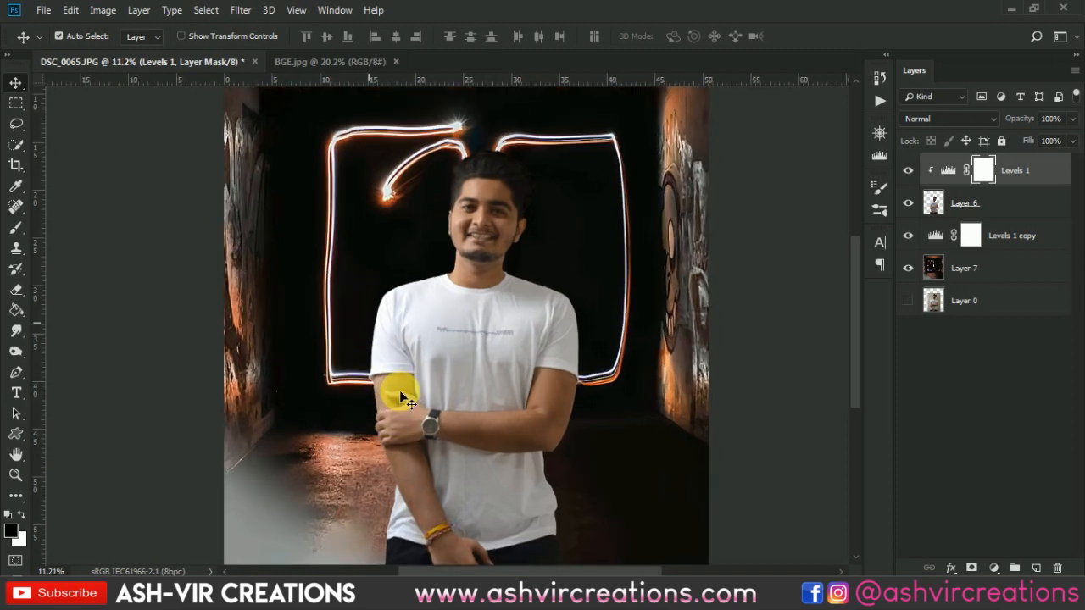
pyautogui.rightClick(490, 350)
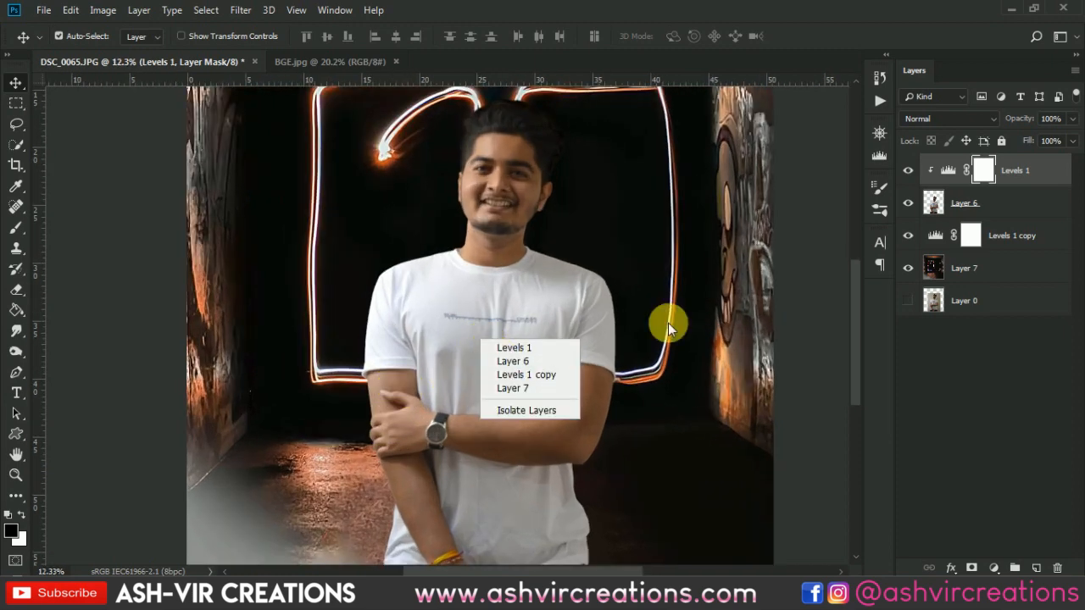
pyautogui.click(997, 164)
pyautogui.keyDown('ctrl'); pyautogui.click(1010, 204); pyautogui.keyUp('ctrl')
pyautogui.rightClick(1007, 205)
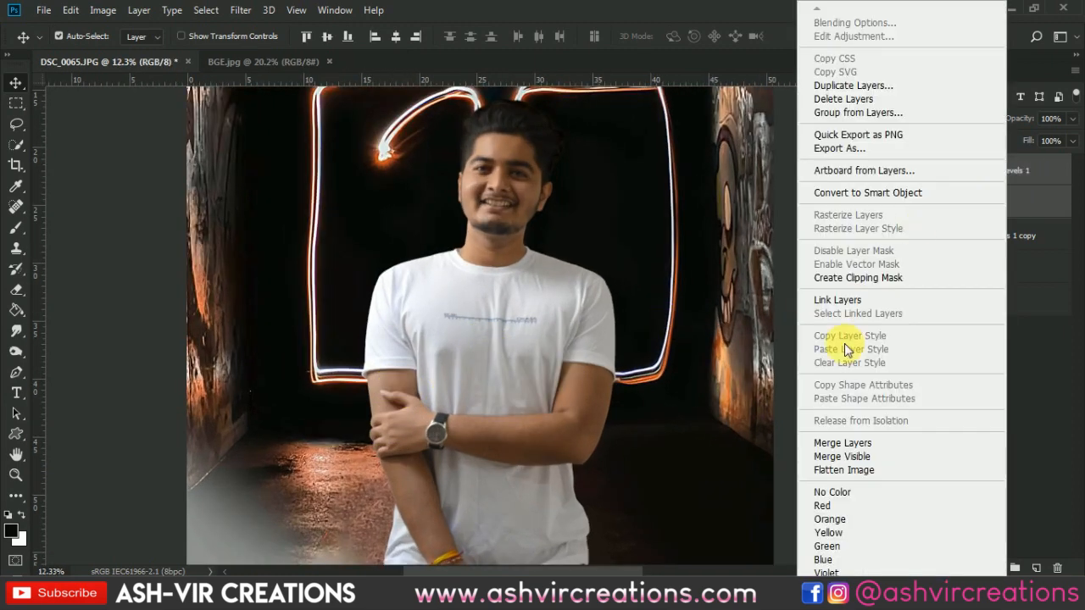
pyautogui.click(841, 442)
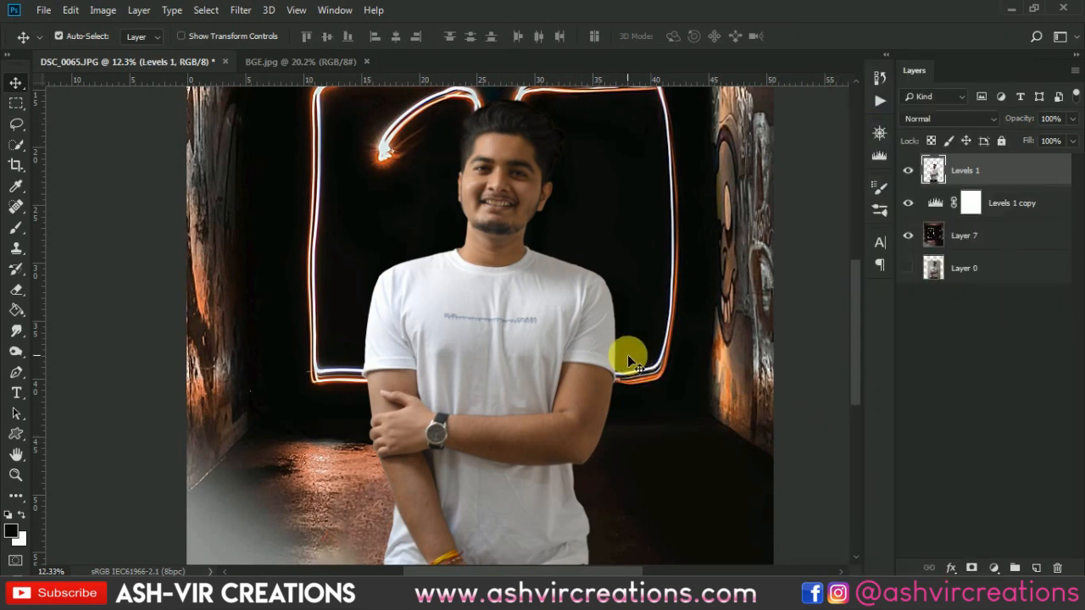
# - Set up the Blur tool with a Soft Round brush of 175 px at 100% strength for the man's sleeve edge
pyautogui.scroll(2, 627, 354)
pyautogui.moveTo(364, 259); pyautogui.dragTo(581, 331)
pyautogui.scroll(1, 562, 249)
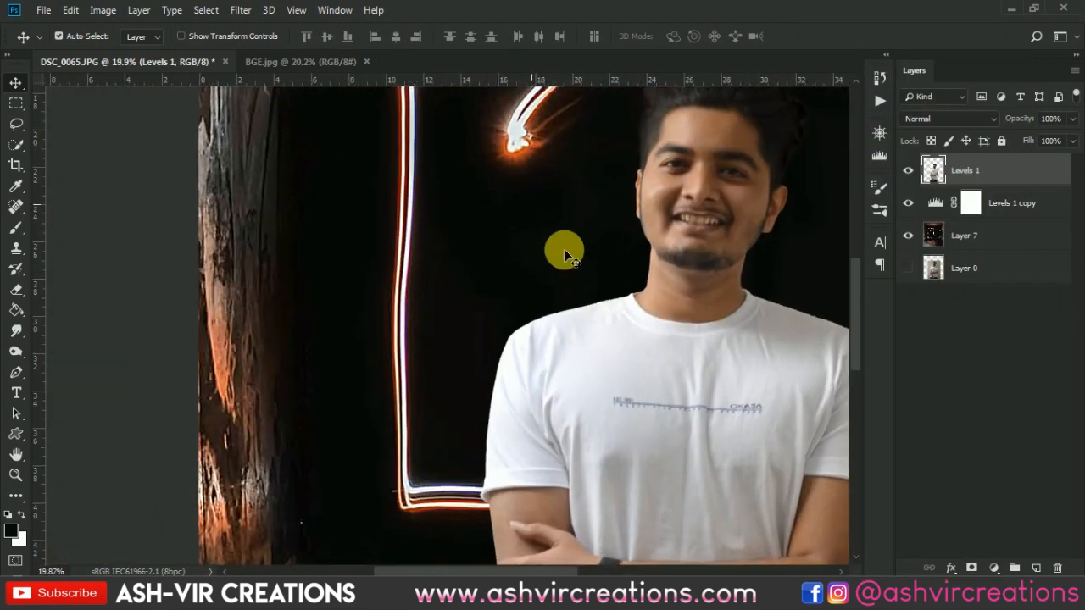
pyautogui.scroll(1, 598, 270)
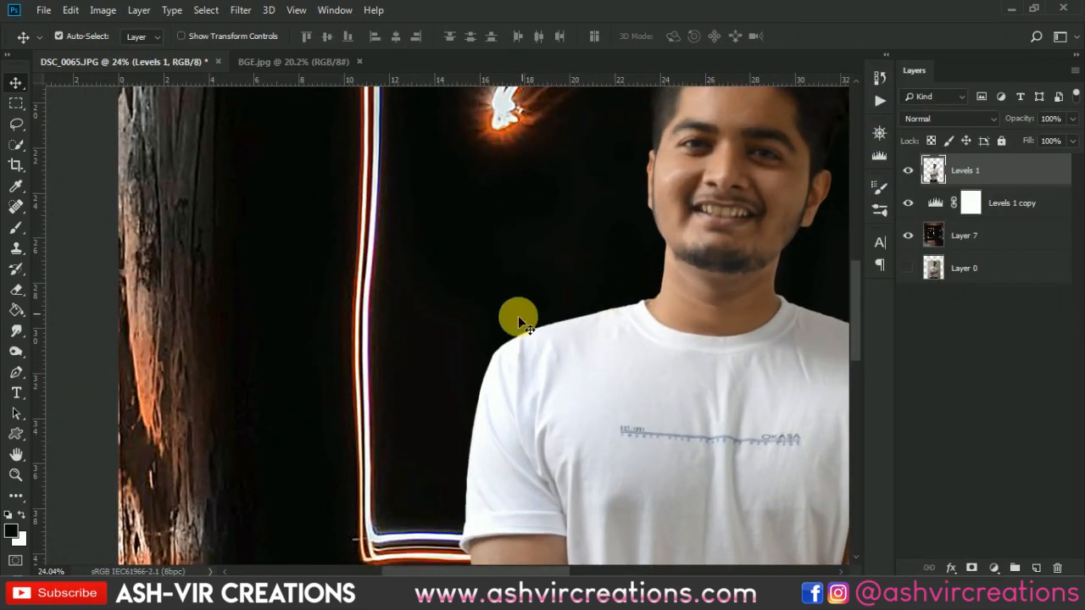
pyautogui.moveTo(500, 422); pyautogui.dragTo(508, 339)
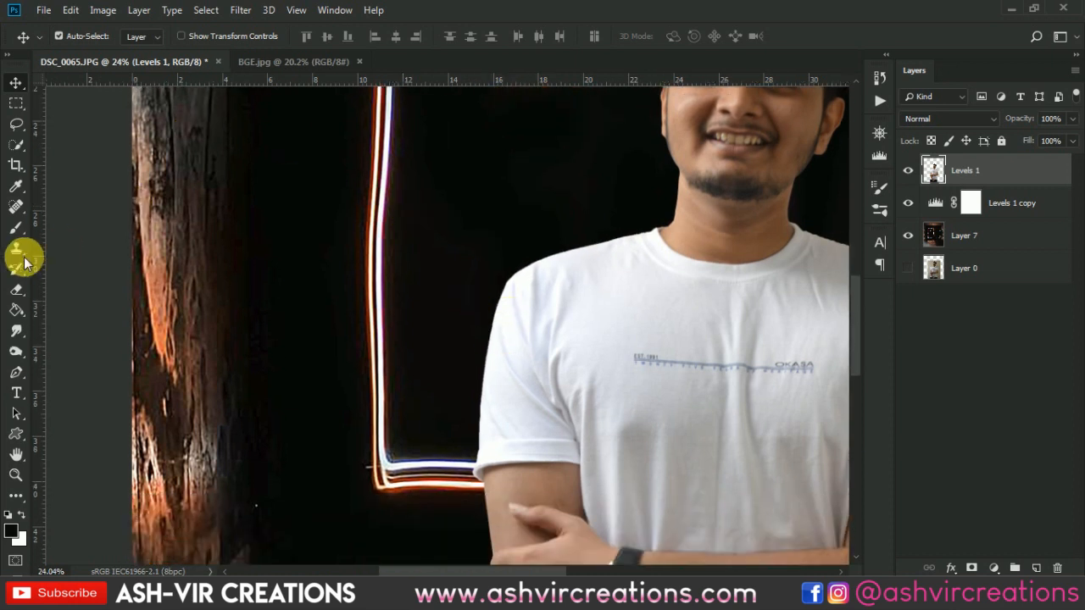
pyautogui.click(17, 335)
pyautogui.click(68, 332)
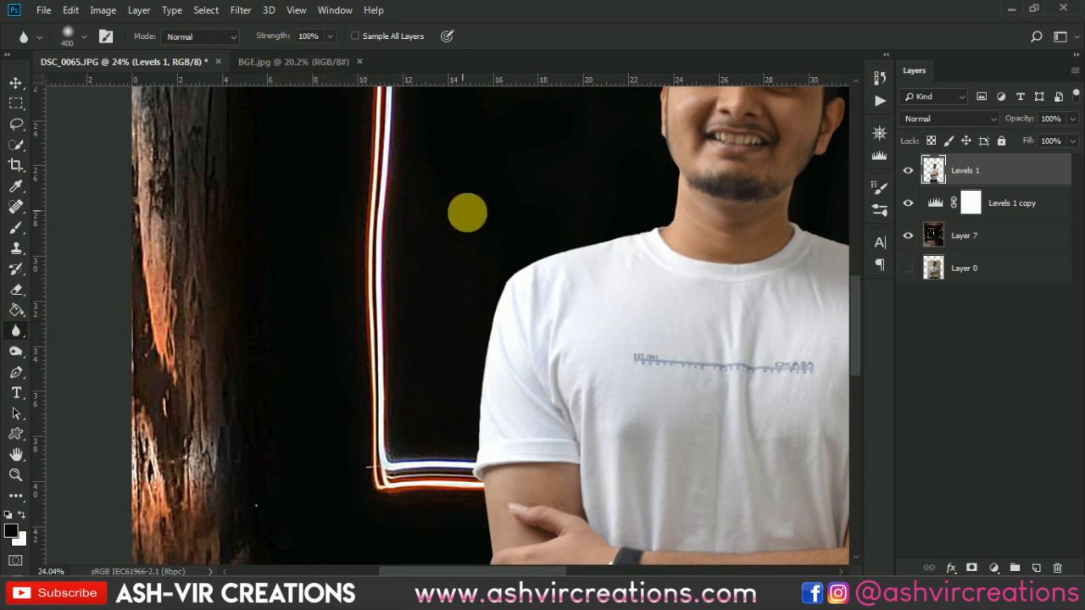
pyautogui.moveTo(467, 213); pyautogui.dragTo(368, 145)
pyautogui.rightClick(360, 258)
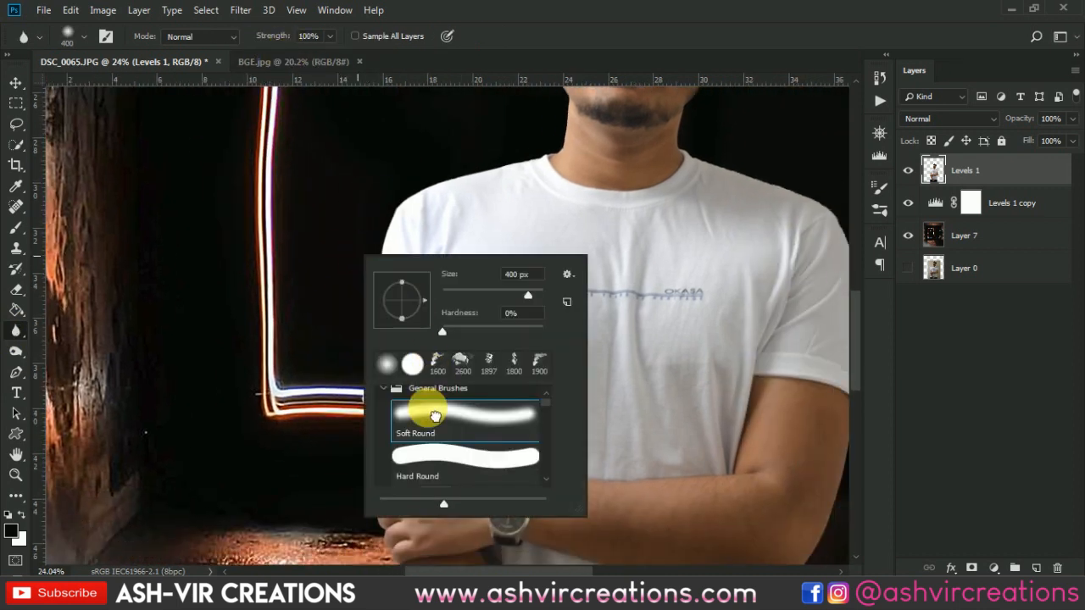
pyautogui.doubleClick(434, 415)
pyautogui.press('[')
pyautogui.press('[')
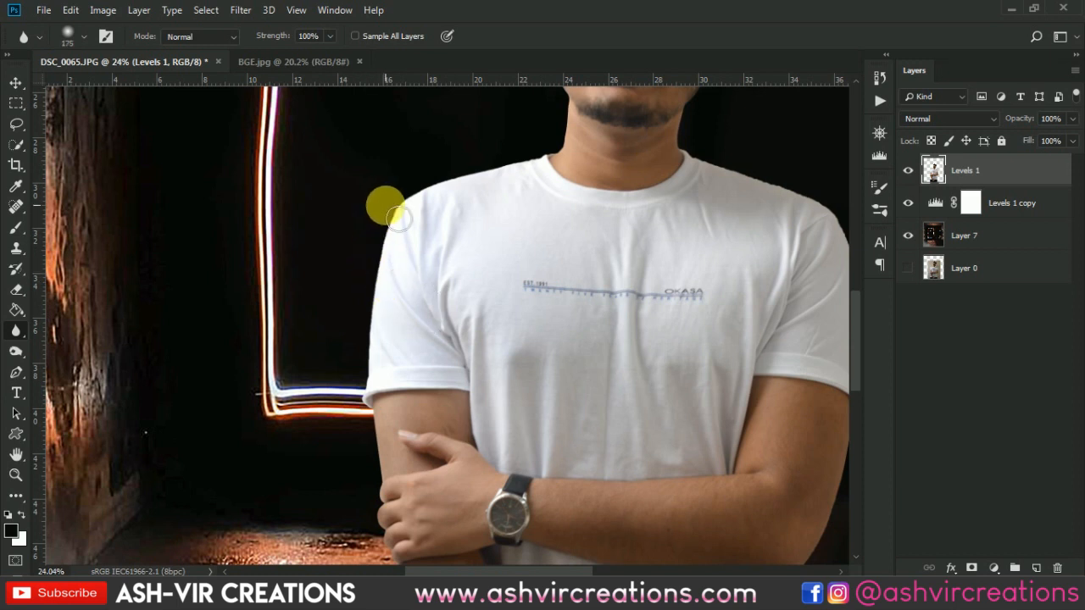
# - Blur the man's cutout edge along the image's left side, from the sleeve past the arm and hand to the shirt hem
pyautogui.moveTo(406, 244)
pyautogui.mouseDown()
pyautogui.moveTo(375, 450)
pyautogui.moveTo(368, 325)
pyautogui.moveTo(376, 217)
pyautogui.moveTo(393, 232)
pyautogui.moveTo(375, 376)
pyautogui.moveTo(414, 208)
pyautogui.moveTo(391, 375)
pyautogui.moveTo(382, 328)
pyautogui.moveTo(379, 409)
pyautogui.moveTo(391, 417)
pyautogui.moveTo(411, 577)
pyautogui.moveTo(380, 410)
pyautogui.moveTo(394, 487)
pyautogui.moveTo(406, 355)
pyautogui.mouseUp()
pyautogui.moveTo(377, 433)
pyautogui.mouseDown()
pyautogui.moveTo(407, 517)
pyautogui.moveTo(397, 503)
pyautogui.moveTo(441, 373)
pyautogui.moveTo(434, 492)
pyautogui.moveTo(435, 389)
pyautogui.moveTo(412, 514)
pyautogui.moveTo(431, 503)
pyautogui.moveTo(440, 520)
pyautogui.mouseUp()
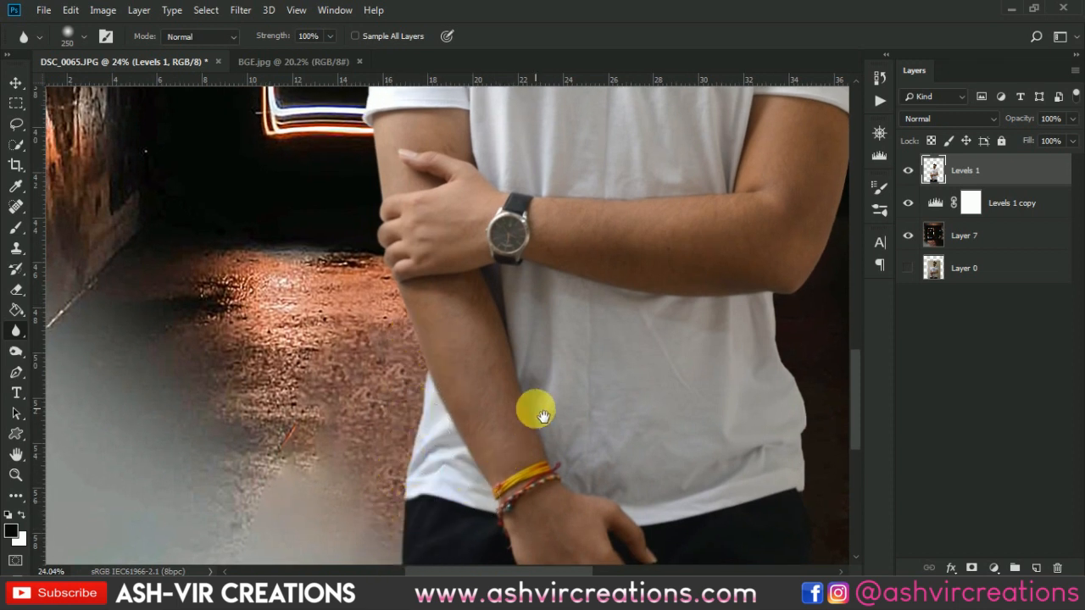
pyautogui.moveTo(437, 440); pyautogui.dragTo(445, 260)
pyautogui.moveTo(421, 331)
pyautogui.mouseDown()
pyautogui.moveTo(426, 423)
pyautogui.moveTo(418, 346)
pyautogui.moveTo(416, 370)
pyautogui.moveTo(402, 370)
pyautogui.moveTo(433, 277)
pyautogui.moveTo(437, 201)
pyautogui.mouseUp()
pyautogui.moveTo(480, 238); pyautogui.dragTo(450, 524)
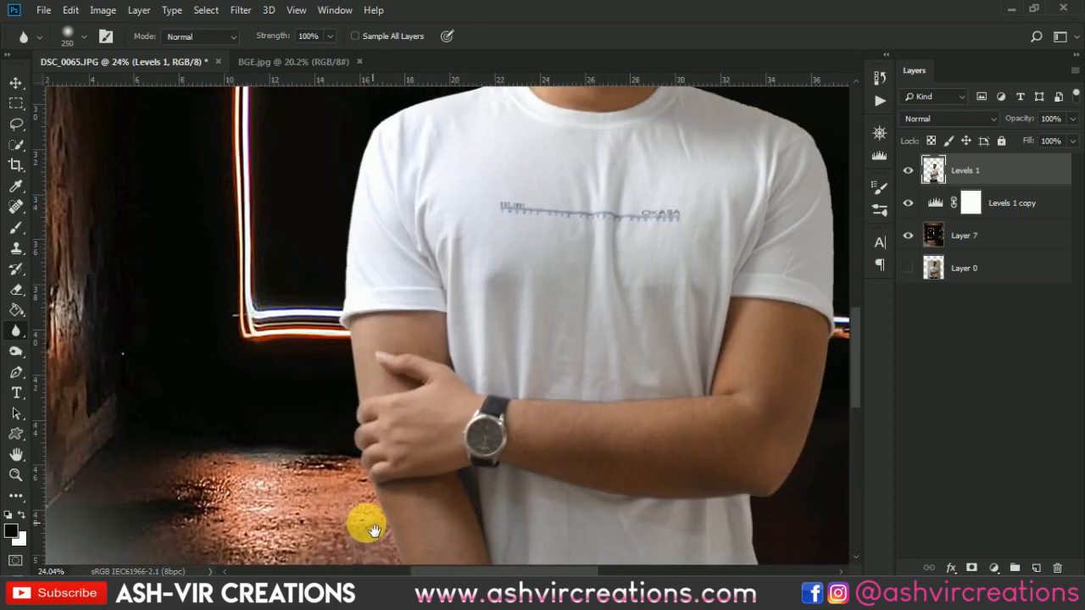
pyautogui.moveTo(384, 528)
pyautogui.mouseDown()
pyautogui.moveTo(353, 507)
pyautogui.moveTo(339, 254)
pyautogui.mouseUp()
pyautogui.moveTo(407, 283)
pyautogui.mouseDown()
pyautogui.moveTo(363, 513)
pyautogui.moveTo(368, 463)
pyautogui.mouseUp()
# - Soften the cutout edges along the image's left shoulder, the neck and the face with the 250 px Blur brush
pyautogui.moveTo(305, 404)
pyautogui.mouseDown()
pyautogui.moveTo(337, 371)
pyautogui.moveTo(351, 290)
pyautogui.moveTo(343, 361)
pyautogui.moveTo(475, 276)
pyautogui.moveTo(344, 321)
pyautogui.moveTo(459, 279)
pyautogui.moveTo(417, 289)
pyautogui.moveTo(339, 326)
pyautogui.moveTo(540, 277)
pyautogui.moveTo(432, 288)
pyautogui.moveTo(511, 274)
pyautogui.moveTo(517, 223)
pyautogui.moveTo(515, 273)
pyautogui.mouseUp()
pyautogui.moveTo(542, 197)
pyautogui.mouseDown()
pyautogui.moveTo(555, 308)
pyautogui.moveTo(487, 312)
pyautogui.moveTo(551, 334)
pyautogui.moveTo(539, 225)
pyautogui.moveTo(543, 357)
pyautogui.moveTo(537, 202)
pyautogui.moveTo(537, 360)
pyautogui.moveTo(559, 192)
pyautogui.mouseUp()
pyautogui.scroll(3, 466, 291)
pyautogui.moveTo(506, 217)
pyautogui.mouseDown()
pyautogui.moveTo(502, 316)
pyautogui.moveTo(494, 197)
pyautogui.mouseUp()
pyautogui.moveTo(655, 238); pyautogui.dragTo(381, 193)
pyautogui.moveTo(553, 239)
pyautogui.mouseDown()
pyautogui.moveTo(571, 281)
pyautogui.moveTo(563, 270)
pyautogui.moveTo(472, 422)
pyautogui.moveTo(484, 380)
pyautogui.moveTo(508, 391)
pyautogui.moveTo(477, 449)
pyautogui.moveTo(500, 367)
pyautogui.mouseUp()
pyautogui.moveTo(583, 359); pyautogui.dragTo(443, 277)
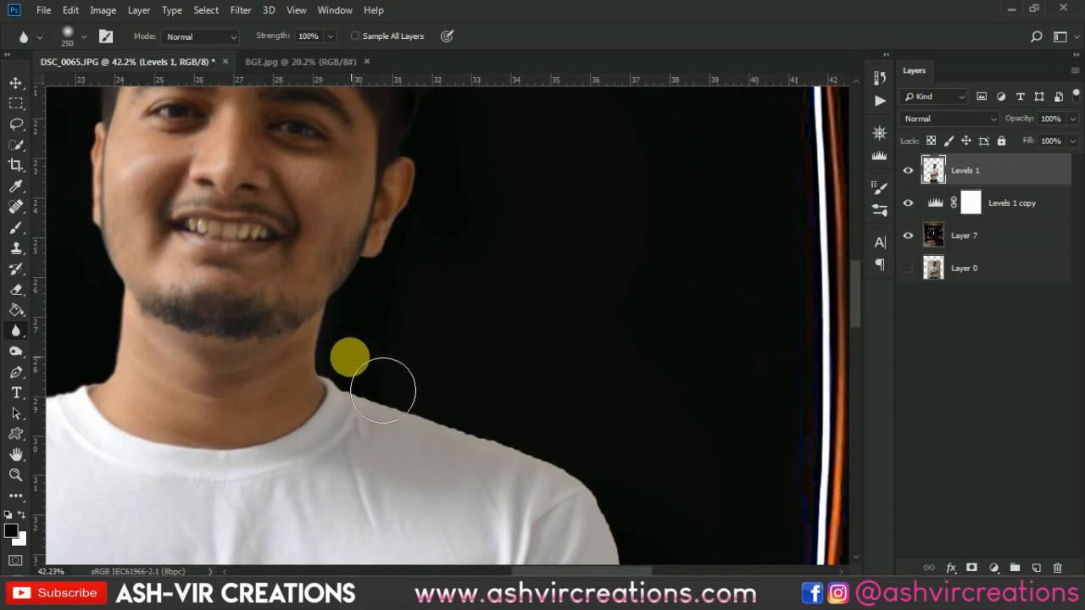
# - Blur the jagged cutout edge along the image's right shoulder and upper sleeve
pyautogui.moveTo(349, 358)
pyautogui.mouseDown()
pyautogui.moveTo(399, 385)
pyautogui.moveTo(363, 391)
pyautogui.moveTo(569, 467)
pyautogui.moveTo(425, 414)
pyautogui.moveTo(535, 446)
pyautogui.moveTo(363, 395)
pyautogui.moveTo(533, 448)
pyautogui.moveTo(490, 449)
pyautogui.moveTo(381, 395)
pyautogui.moveTo(497, 429)
pyautogui.mouseUp()
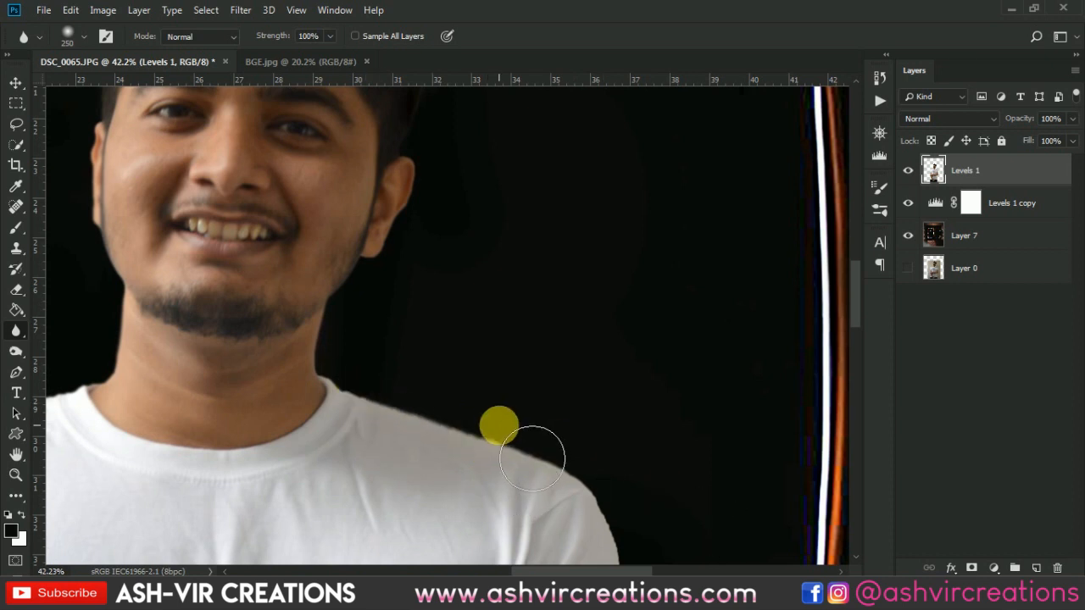
pyautogui.moveTo(577, 450)
pyautogui.mouseDown()
pyautogui.moveTo(585, 365)
pyautogui.moveTo(700, 334)
pyautogui.mouseUp()
pyautogui.moveTo(657, 406)
pyautogui.mouseDown()
pyautogui.moveTo(516, 370)
pyautogui.moveTo(494, 349)
pyautogui.mouseUp()
pyautogui.moveTo(567, 325)
pyautogui.mouseDown()
pyautogui.moveTo(597, 385)
pyautogui.moveTo(552, 315)
pyautogui.moveTo(579, 415)
pyautogui.mouseUp()
pyautogui.moveTo(570, 350); pyautogui.dragTo(610, 462)
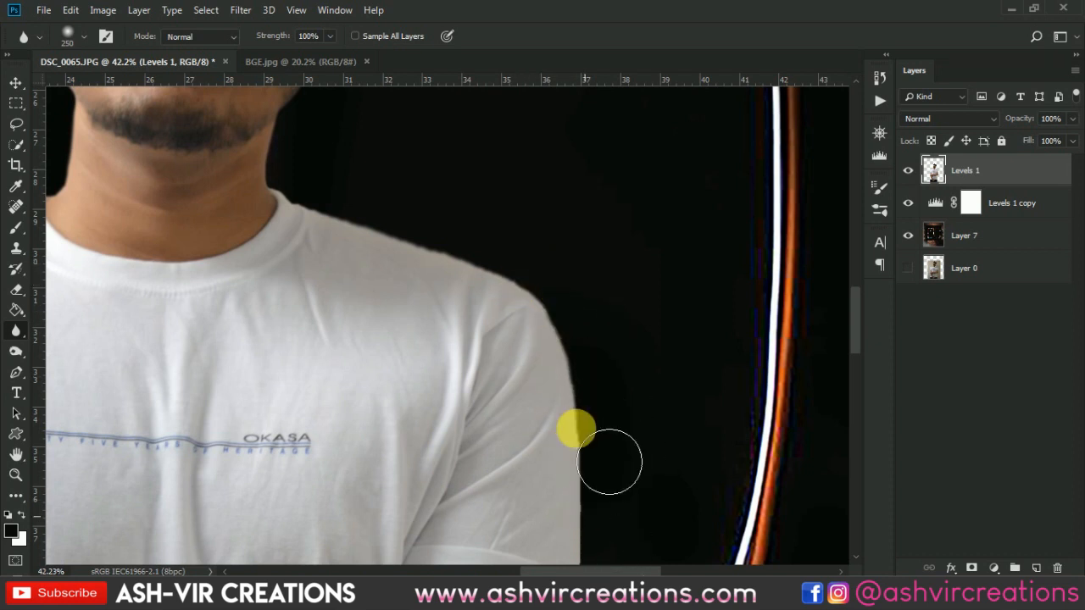
# - Blur the cutout edge down the image's right sleeve, upper arm and elbow to the side of the shirt
pyautogui.moveTo(658, 530)
pyautogui.mouseDown()
pyautogui.moveTo(584, 322)
pyautogui.moveTo(557, 364)
pyautogui.moveTo(550, 528)
pyautogui.mouseUp()
pyautogui.moveTo(541, 384)
pyautogui.mouseDown()
pyautogui.moveTo(543, 463)
pyautogui.moveTo(522, 328)
pyautogui.mouseUp()
pyautogui.moveTo(547, 516); pyautogui.dragTo(567, 330)
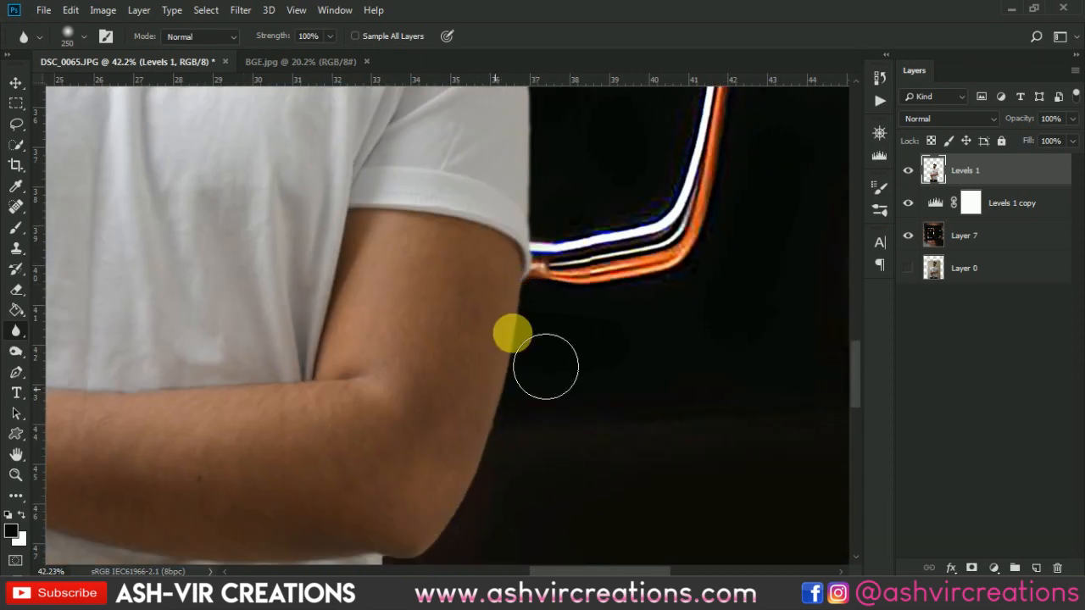
pyautogui.moveTo(555, 429); pyautogui.dragTo(668, 293)
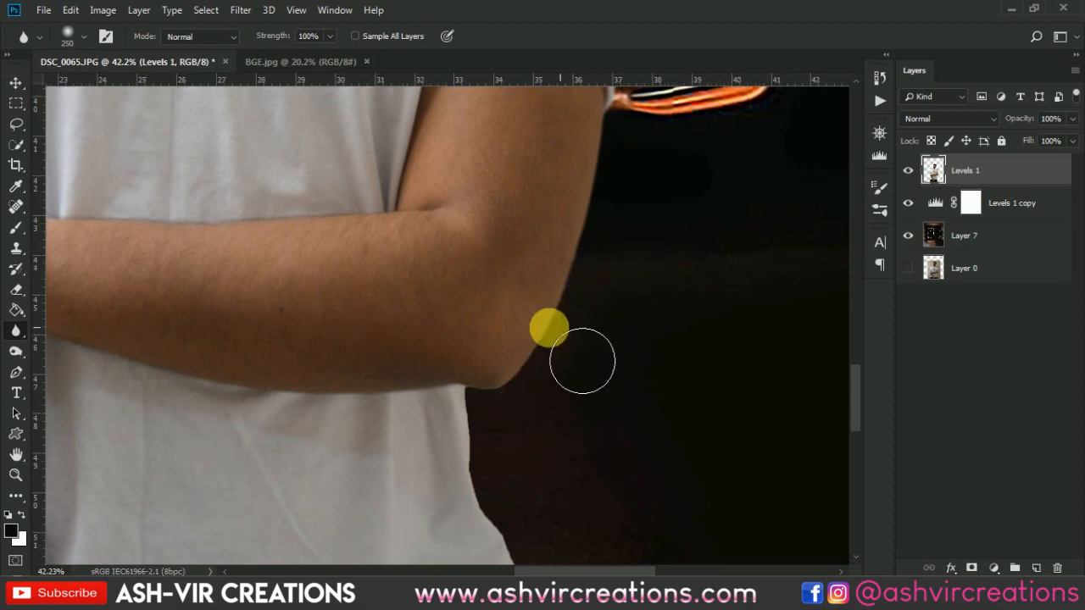
pyautogui.moveTo(583, 361)
pyautogui.mouseDown()
pyautogui.moveTo(622, 269)
pyautogui.moveTo(564, 416)
pyautogui.moveTo(539, 434)
pyautogui.moveTo(573, 349)
pyautogui.moveTo(535, 430)
pyautogui.moveTo(518, 426)
pyautogui.moveTo(577, 441)
pyautogui.moveTo(500, 428)
pyautogui.moveTo(535, 545)
pyautogui.moveTo(525, 516)
pyautogui.moveTo(517, 534)
pyautogui.moveTo(474, 427)
pyautogui.moveTo(519, 509)
pyautogui.moveTo(497, 451)
pyautogui.moveTo(521, 544)
pyautogui.mouseUp()
pyautogui.moveTo(523, 484)
pyautogui.mouseDown()
pyautogui.moveTo(482, 292)
pyautogui.moveTo(533, 453)
pyautogui.moveTo(491, 322)
pyautogui.moveTo(528, 538)
pyautogui.moveTo(512, 452)
pyautogui.mouseUp()
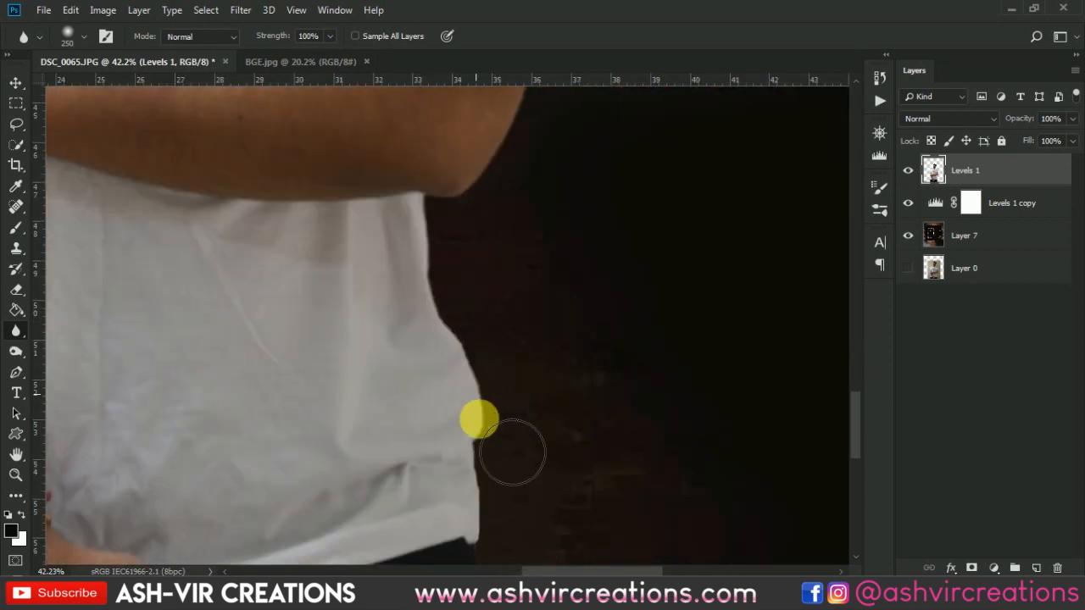
# - Blur the cutout edge from the shirt's lower right side down along the trousers to the image's bottom
pyautogui.moveTo(479, 419); pyautogui.dragTo(441, 257)
pyautogui.moveTo(497, 397); pyautogui.dragTo(512, 218)
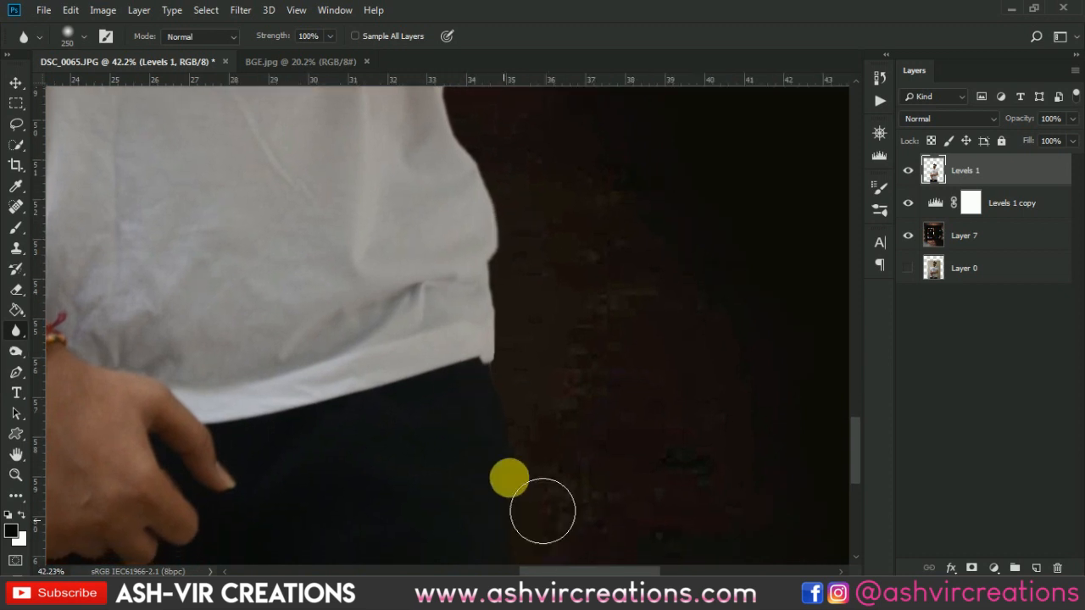
pyautogui.moveTo(542, 511)
pyautogui.mouseDown()
pyautogui.moveTo(553, 269)
pyautogui.moveTo(523, 347)
pyautogui.moveTo(525, 497)
pyautogui.moveTo(503, 334)
pyautogui.moveTo(518, 405)
pyautogui.mouseUp()
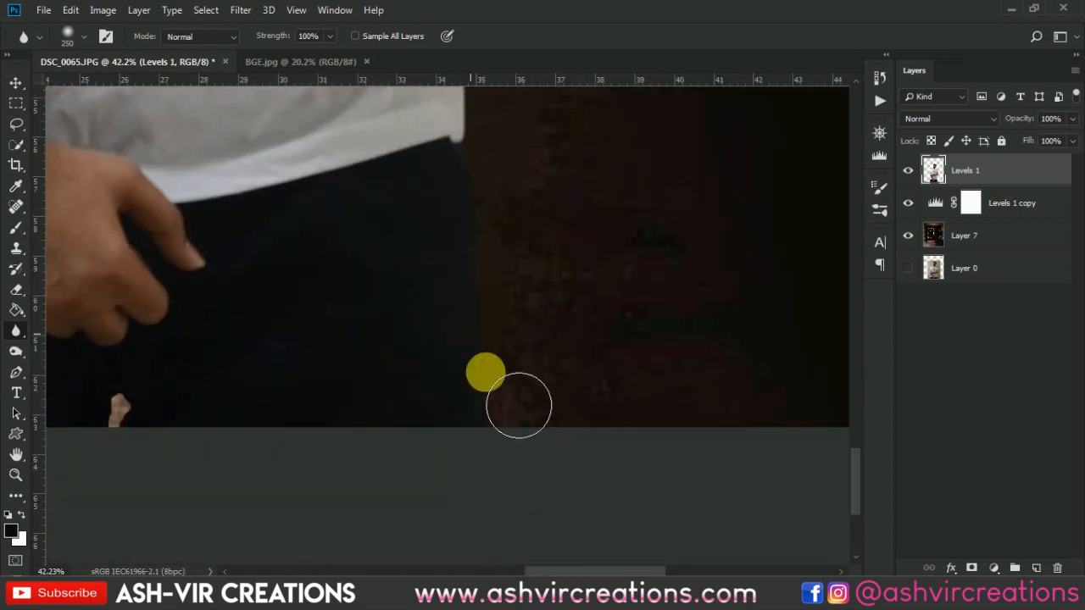
pyautogui.moveTo(486, 372); pyautogui.dragTo(478, 462)
pyautogui.moveTo(448, 402); pyautogui.dragTo(641, 385)
pyautogui.moveTo(384, 430)
pyautogui.mouseDown()
pyautogui.moveTo(378, 412)
pyautogui.moveTo(395, 390)
pyautogui.moveTo(395, 419)
pyautogui.moveTo(374, 417)
pyautogui.moveTo(419, 436)
pyautogui.moveTo(439, 416)
pyautogui.mouseUp()
pyautogui.scroll(-5, 432, 403)
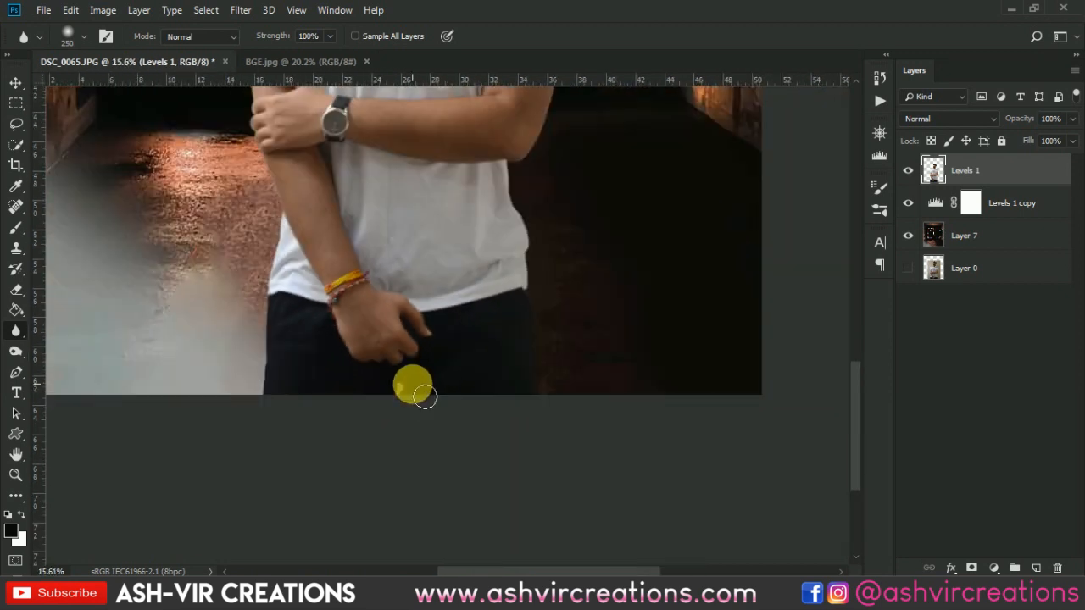
# - Go over the image's left shoulder and sleeve edges again with the 250 px Blur brush
pyautogui.scroll(4, 431, 351)
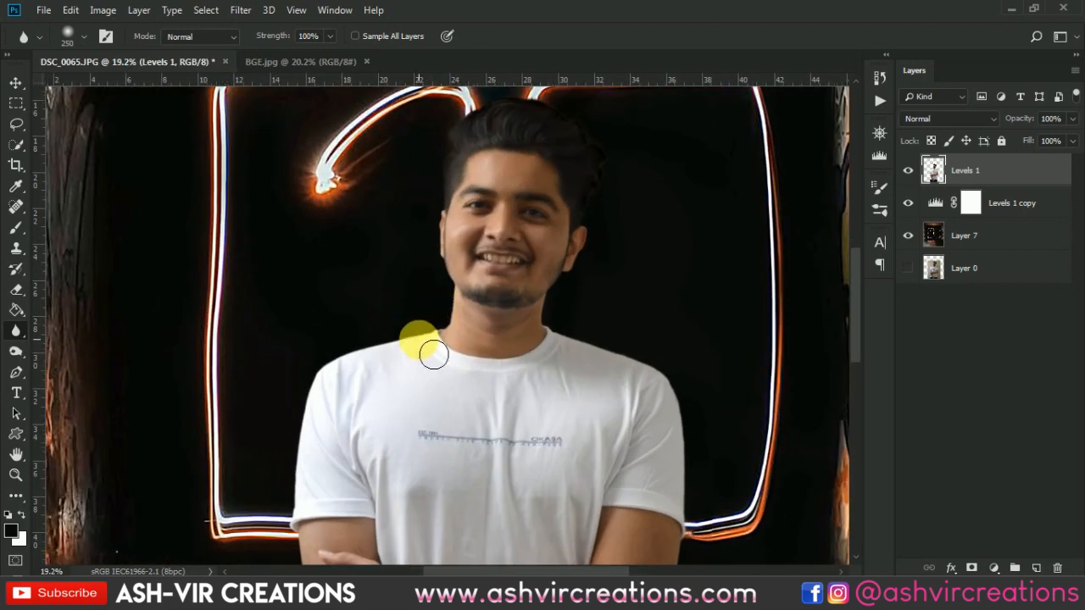
pyautogui.scroll(3, 433, 355)
pyautogui.moveTo(439, 305)
pyautogui.mouseDown()
pyautogui.moveTo(239, 355)
pyautogui.moveTo(197, 461)
pyautogui.moveTo(221, 437)
pyautogui.moveTo(204, 530)
pyautogui.mouseUp()
pyautogui.moveTo(745, 439)
pyautogui.mouseDown()
pyautogui.moveTo(716, 352)
pyautogui.moveTo(727, 368)
pyautogui.moveTo(873, 411)
pyautogui.mouseUp()
pyautogui.moveTo(821, 384)
pyautogui.mouseDown()
pyautogui.moveTo(714, 362)
pyautogui.moveTo(794, 380)
pyautogui.mouseUp()
pyautogui.moveTo(411, 529); pyautogui.dragTo(624, 387)
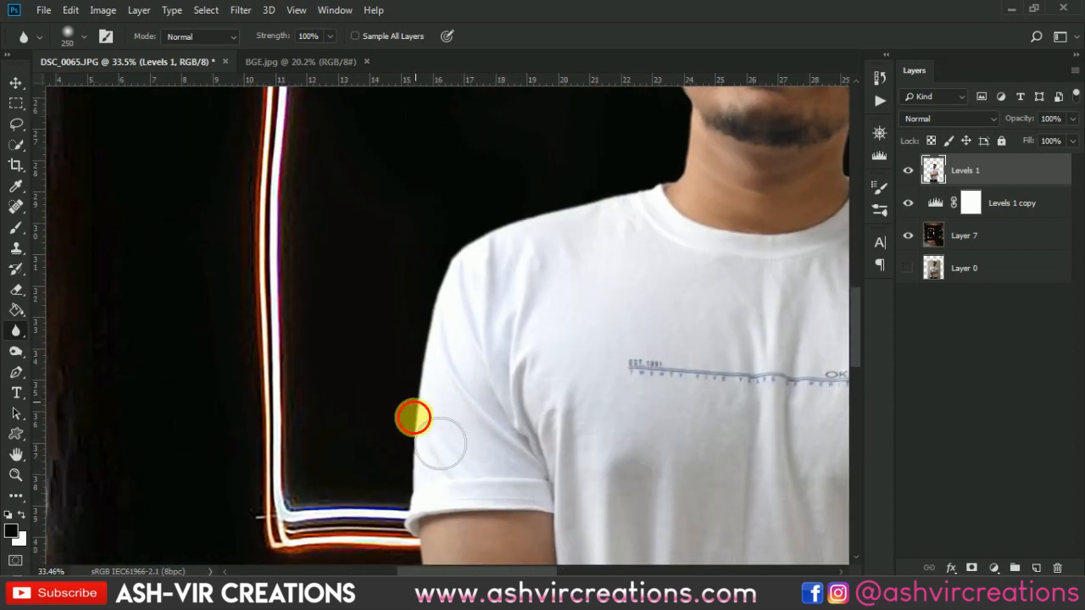
pyautogui.moveTo(440, 444)
pyautogui.mouseDown()
pyautogui.moveTo(449, 455)
pyautogui.moveTo(437, 540)
pyautogui.moveTo(451, 341)
pyautogui.moveTo(488, 328)
pyautogui.mouseUp()
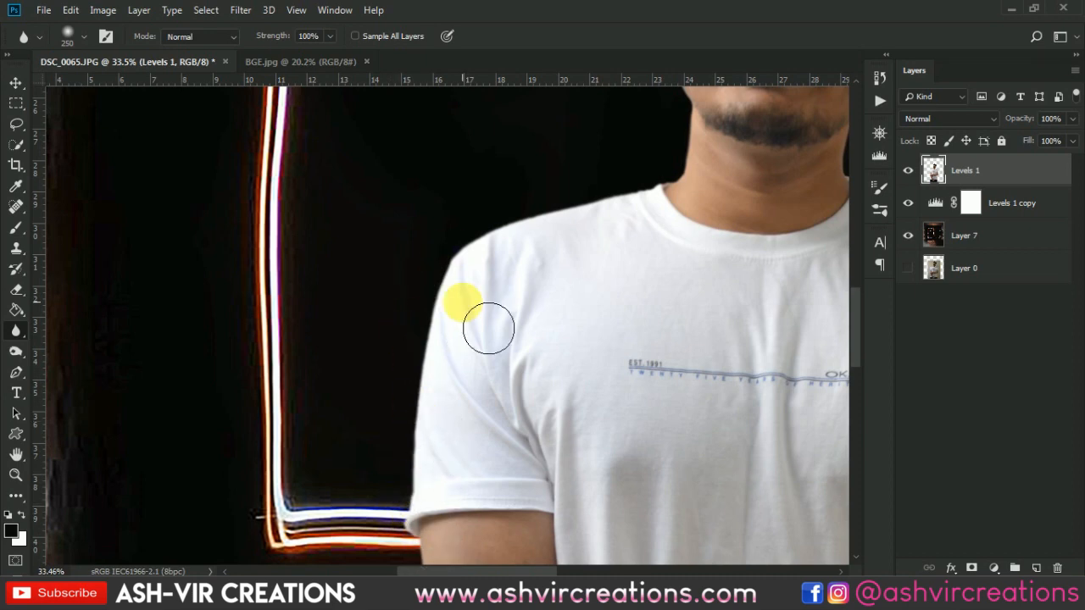
pyautogui.scroll(-5, 463, 302)
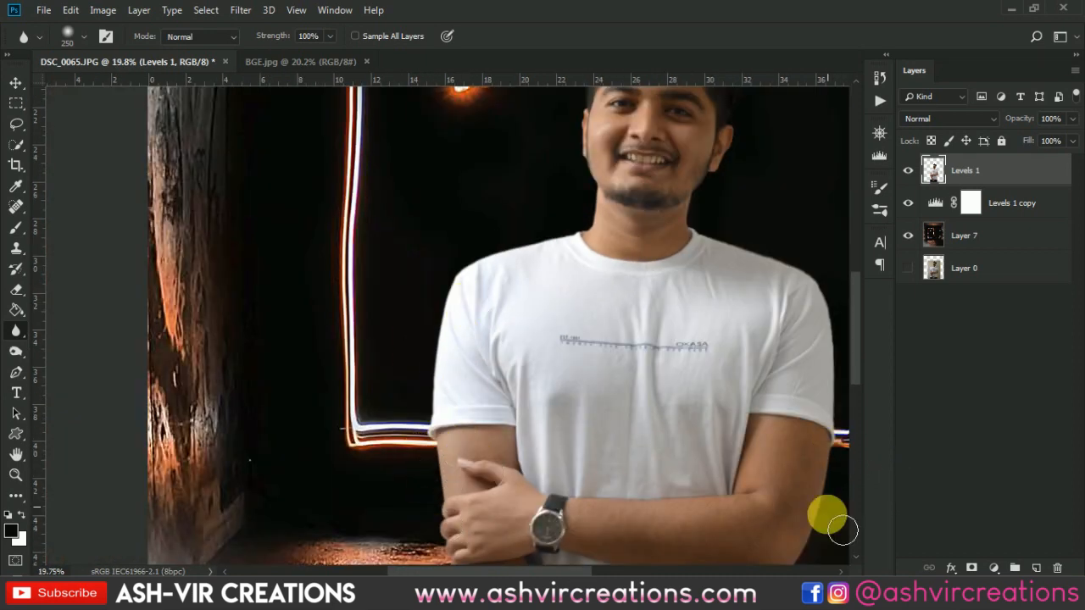
pyautogui.moveTo(846, 493)
pyautogui.mouseDown()
pyautogui.moveTo(848, 428)
pyautogui.moveTo(811, 297)
pyautogui.moveTo(725, 246)
pyautogui.moveTo(596, 237)
pyautogui.mouseUp()
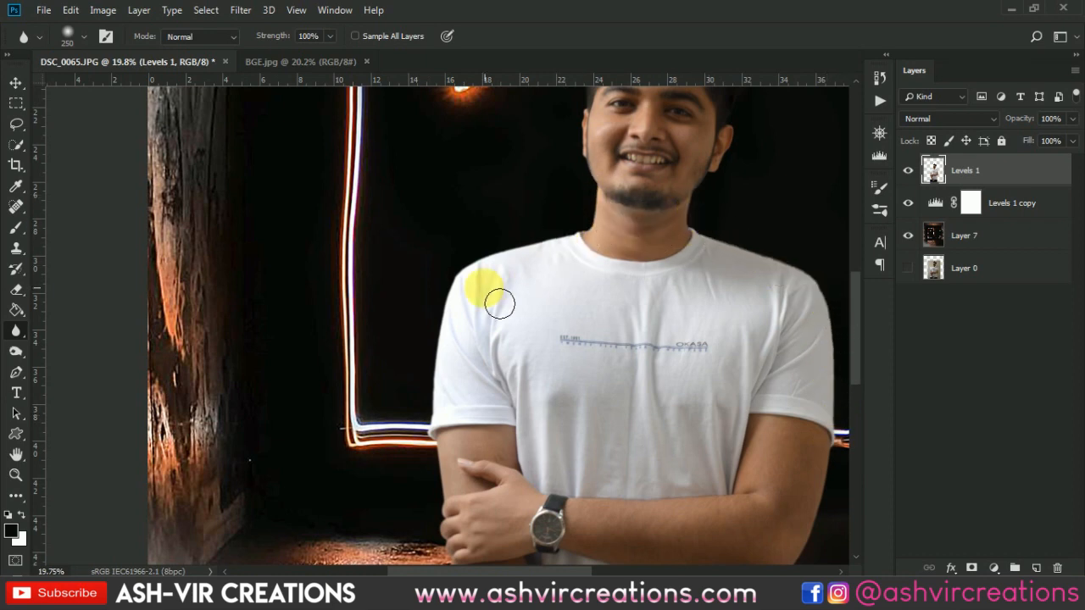
# - Add a Color Lookup adjustment layer above the man's cutout layer
pyautogui.press('v')
pyautogui.scroll(-6, 474, 297)
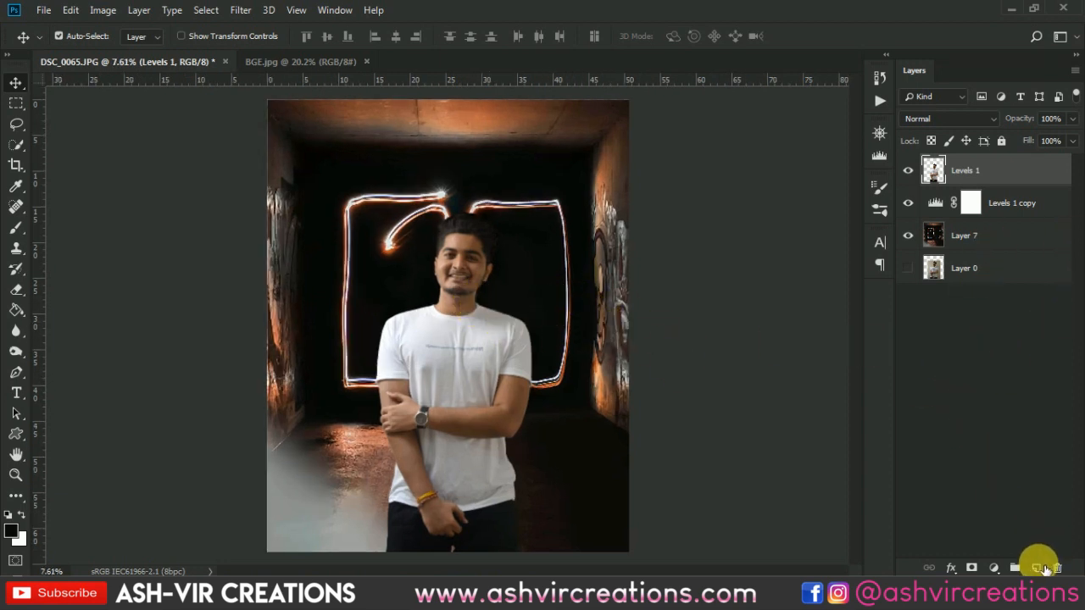
pyautogui.click(994, 566)
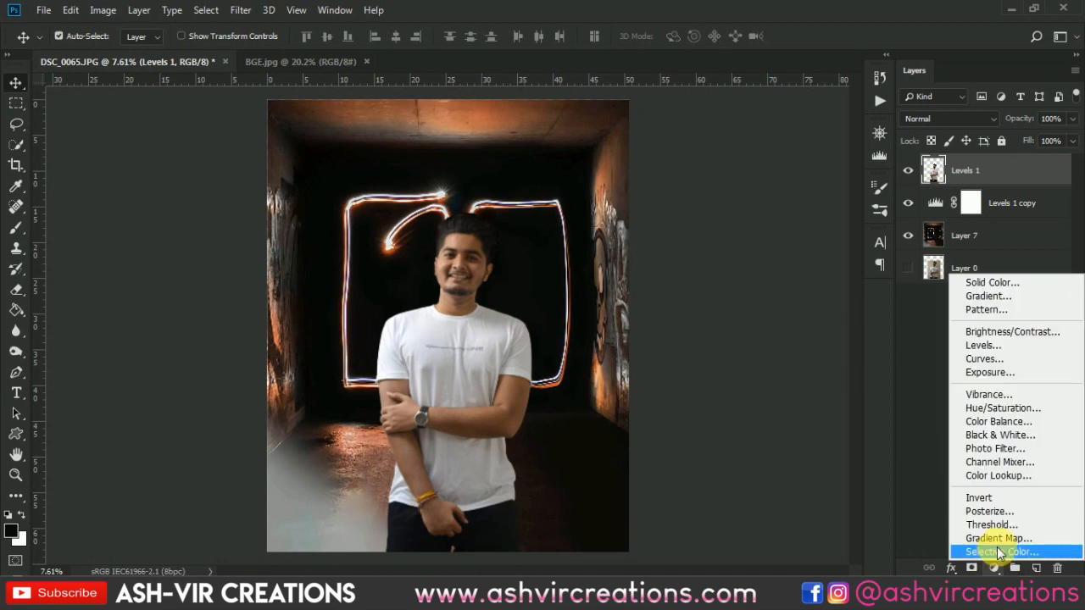
pyautogui.click(997, 477)
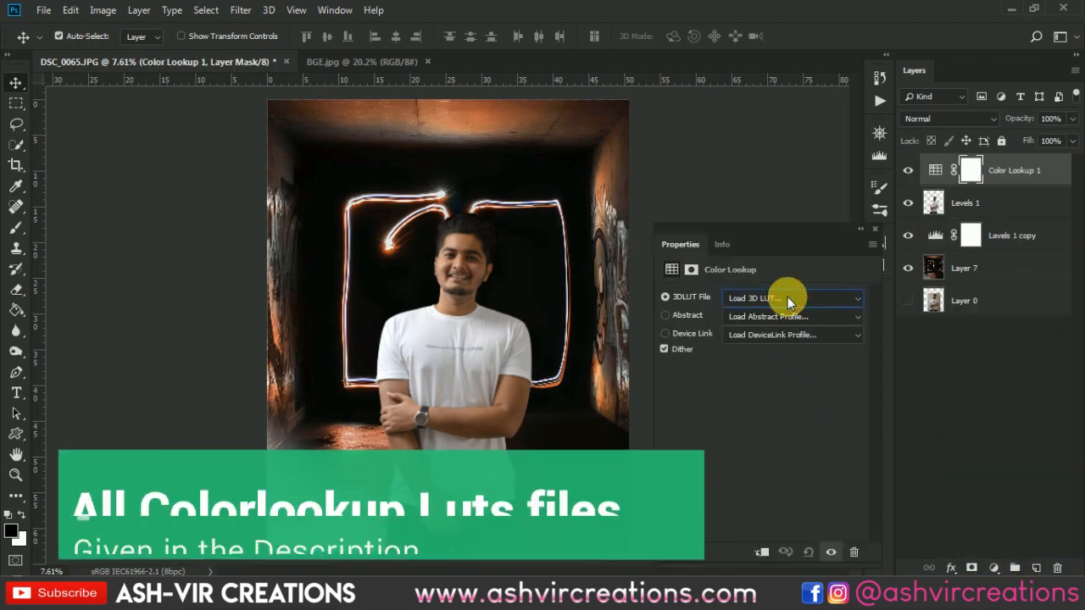
# - Try out the 3D LUT files from AVC-blue & crossproce.CUBE onward and apply AVCINE-mood + gold-3.CUBE to the Color Lookup layer
pyautogui.click(788, 297)
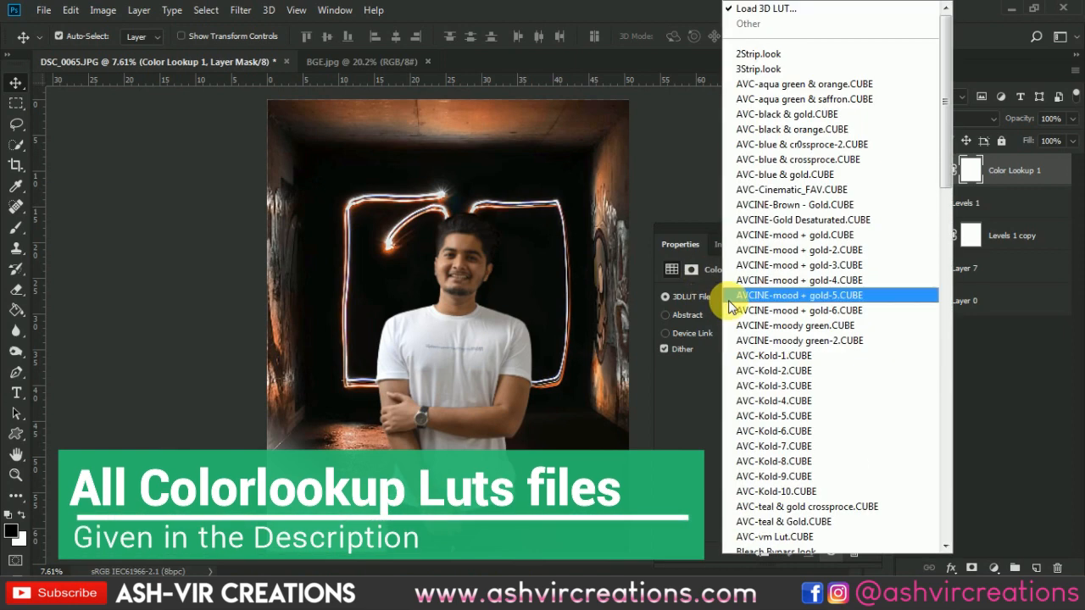
pyautogui.click(807, 166)
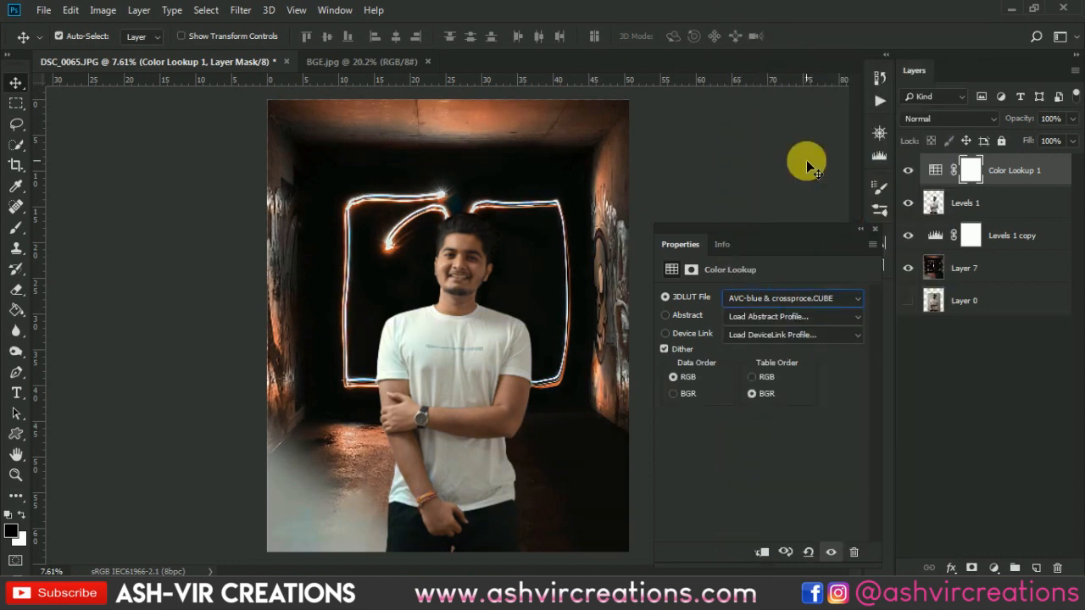
pyautogui.press('Down')
pyautogui.press('Down')
pyautogui.press('Down')
pyautogui.press('Down')
pyautogui.press('Down')
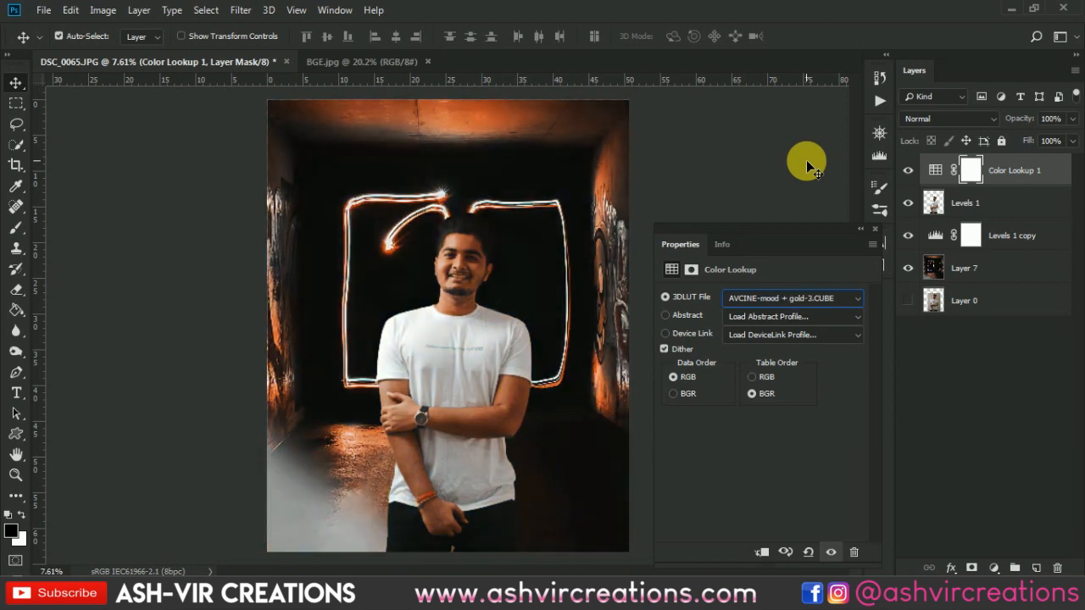
pyautogui.press('Down')
pyautogui.press('Down')
pyautogui.click(873, 230)
# - Compare the composite with and without the Color Lookup layer to judge the colour grade
pyautogui.click(909, 171)
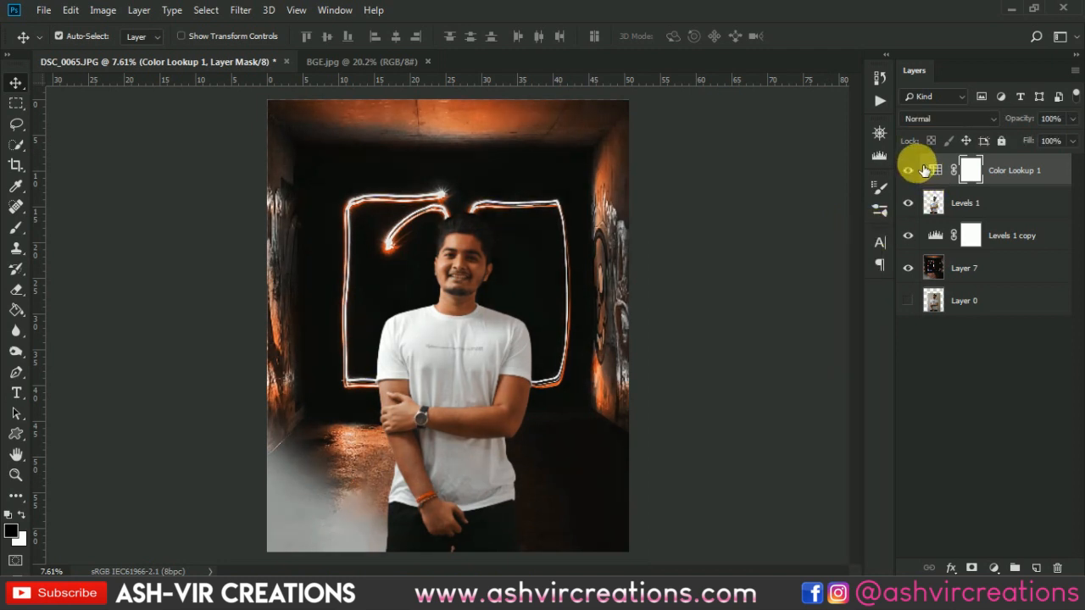
pyautogui.click(914, 169)
pyautogui.click(913, 169)
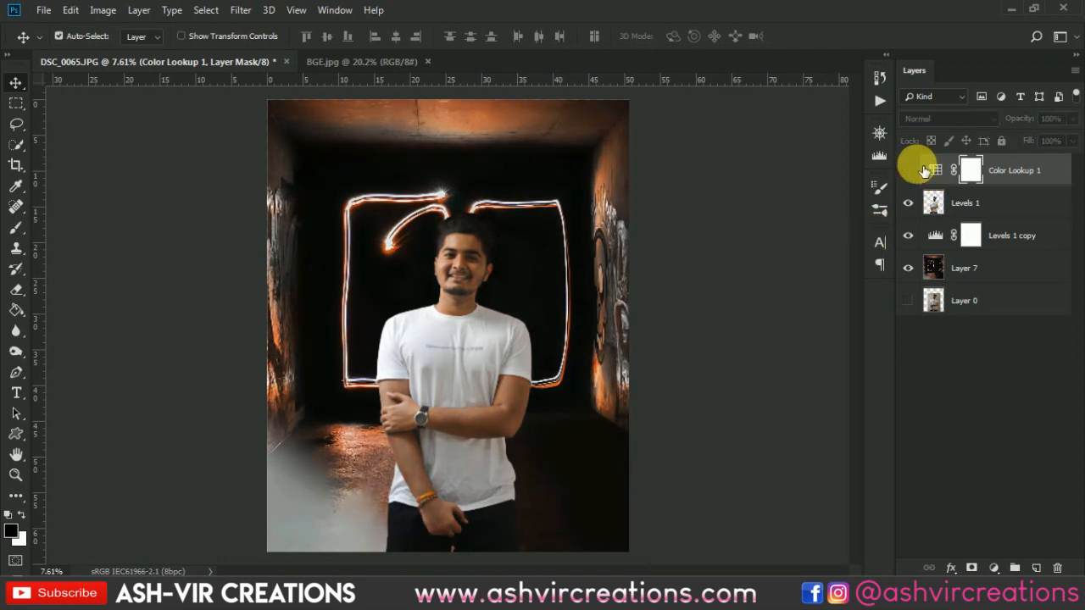
pyautogui.click(914, 170)
pyautogui.click(913, 169)
pyautogui.click(914, 170)
pyautogui.scroll(-1, 523, 310)
pyautogui.scroll(1, 529, 314)
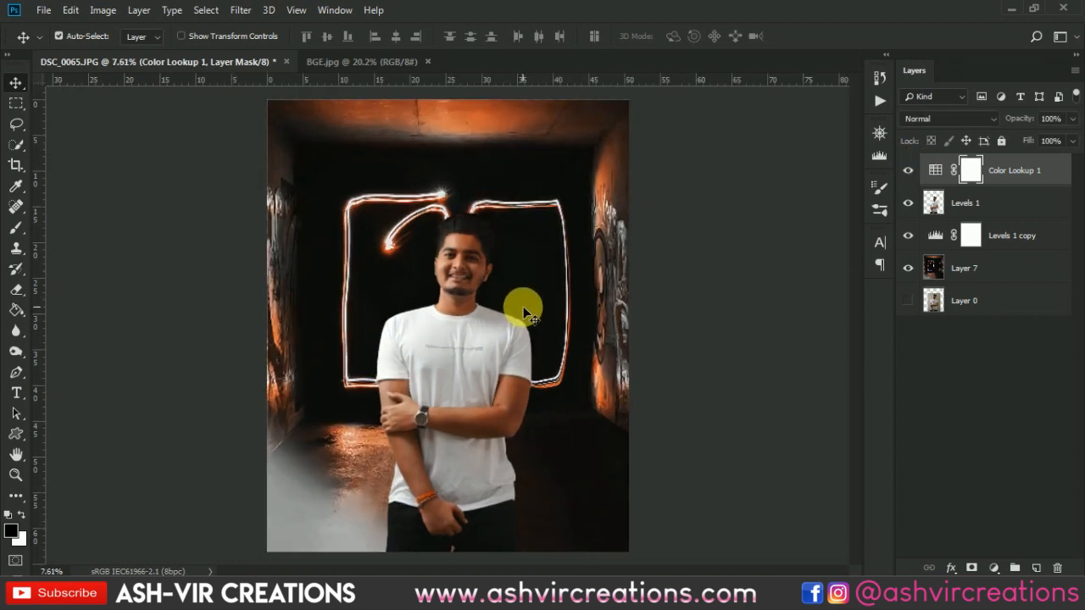
pyautogui.click(908, 169)
pyautogui.click(913, 170)
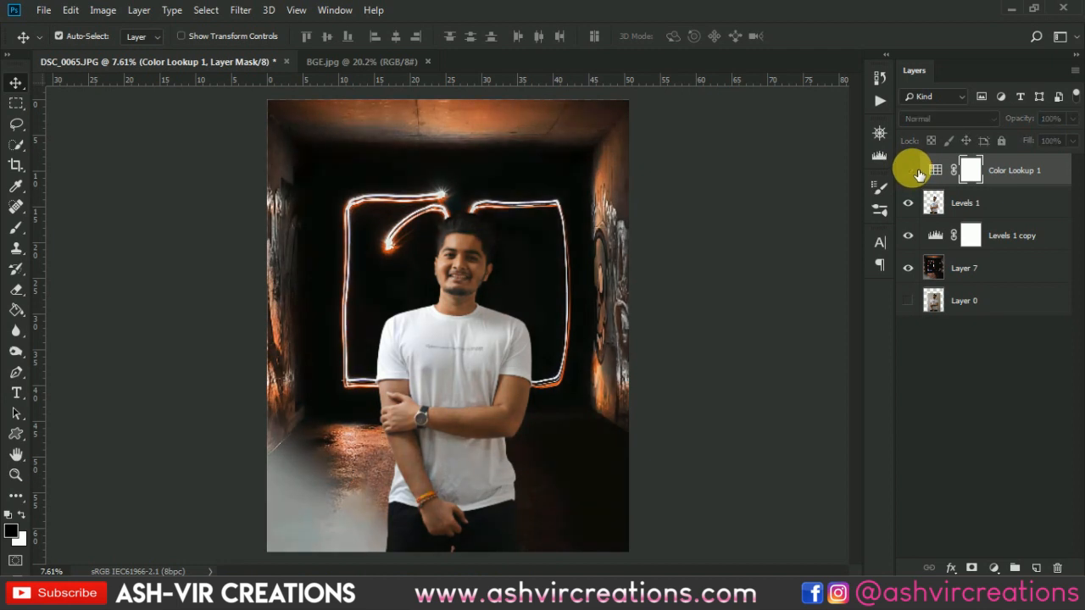
# - Add a Hue/Saturation adjustment layer on top and target the Reds by sampling the skin on the man's face
pyautogui.click(1006, 566)
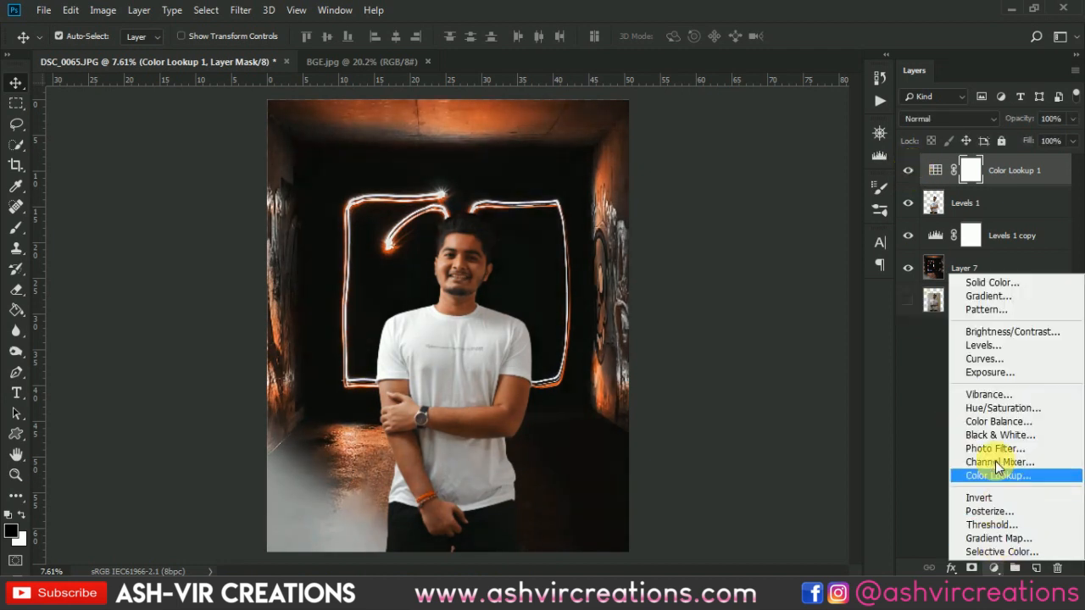
pyautogui.click(984, 407)
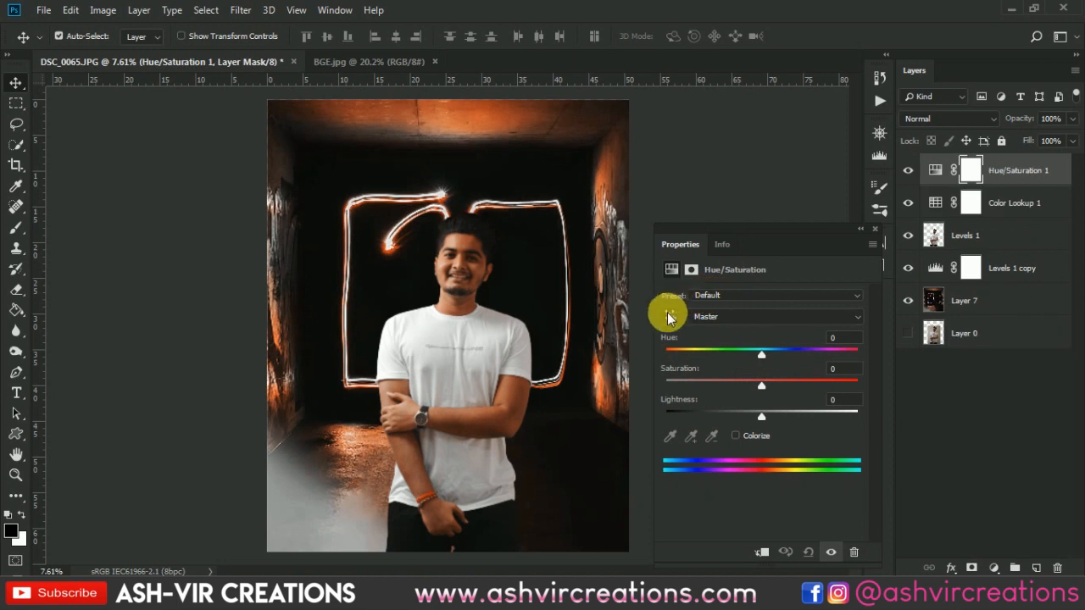
pyautogui.click(669, 315)
pyautogui.click(478, 247)
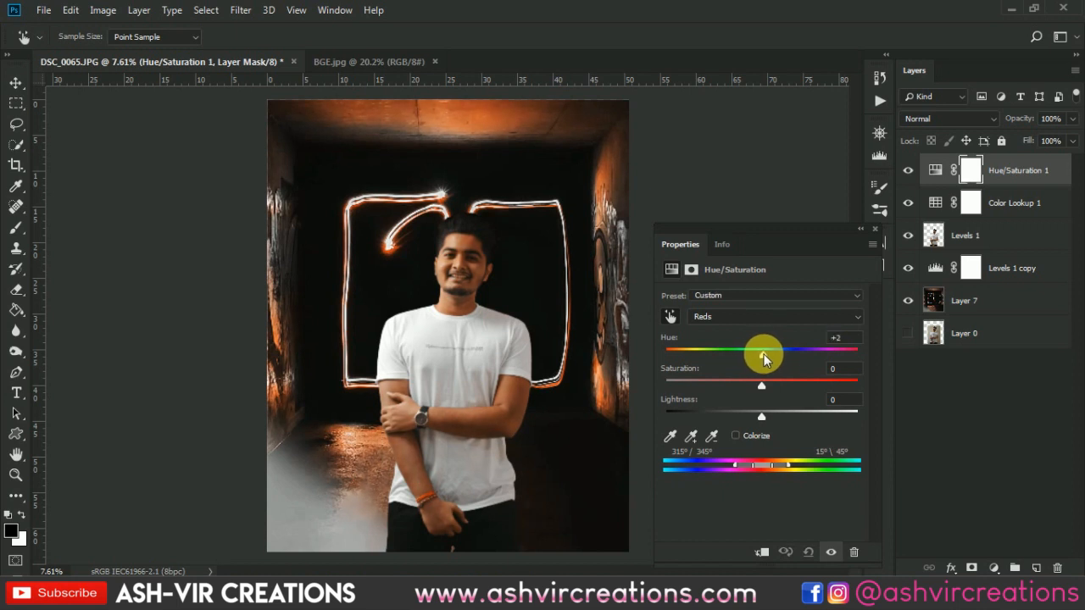
# - Set the Reds to hue +2, saturation -2 and lightness +6 in the Hue/Saturation layer
pyautogui.moveTo(774, 411); pyautogui.dragTo(769, 407)
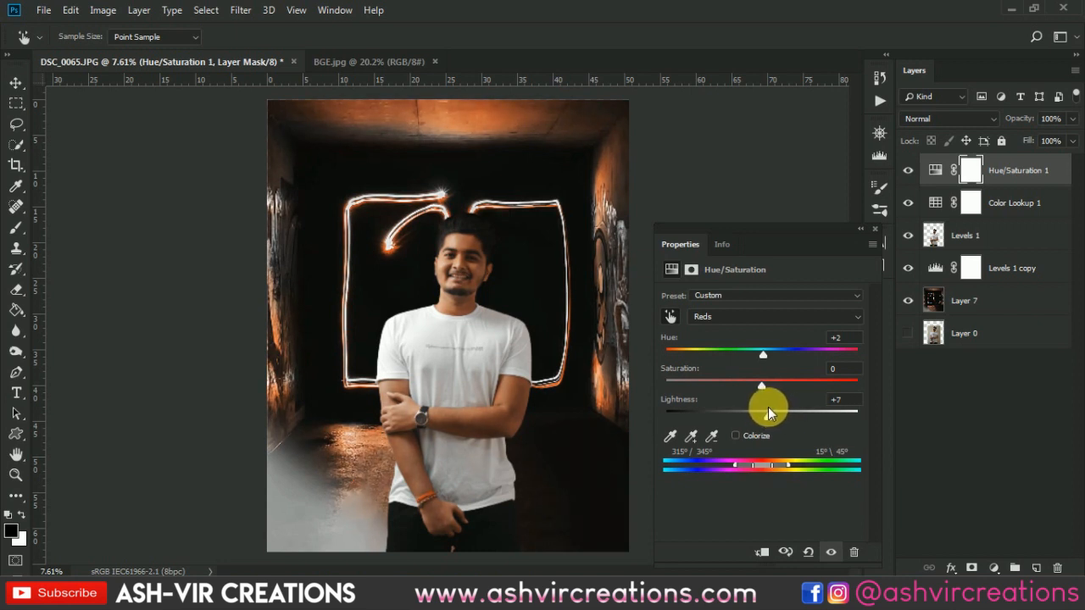
pyautogui.scroll(1, 466, 252)
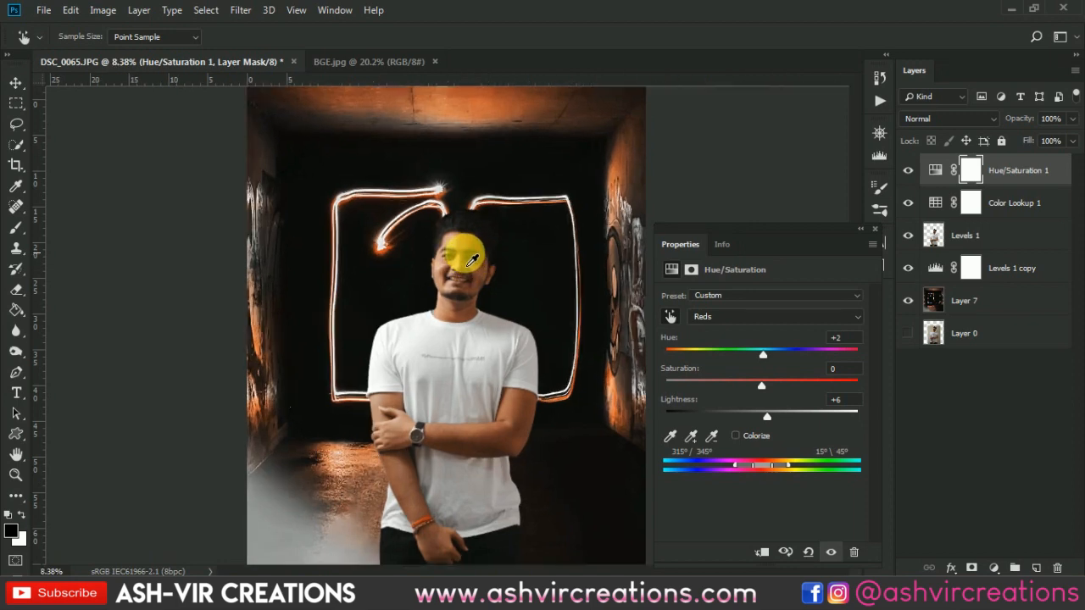
pyautogui.scroll(6, 455, 225)
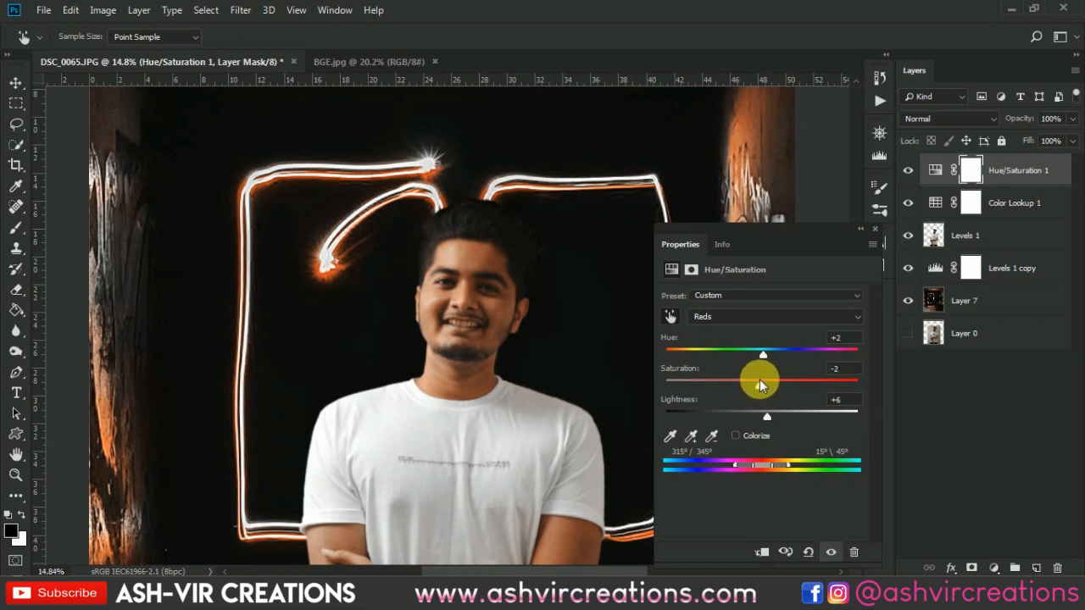
pyautogui.click(874, 230)
# - Compare the man's skin tones with and without the Hue/Saturation layer, both close up and in the whole image
pyautogui.scroll(-5, 494, 288)
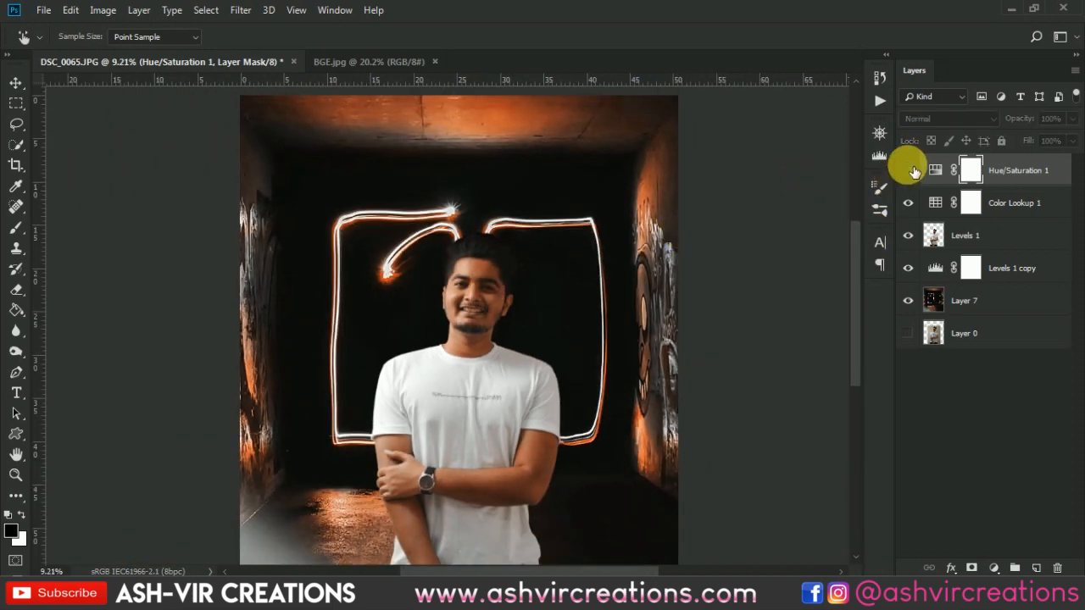
pyautogui.scroll(5, 441, 283)
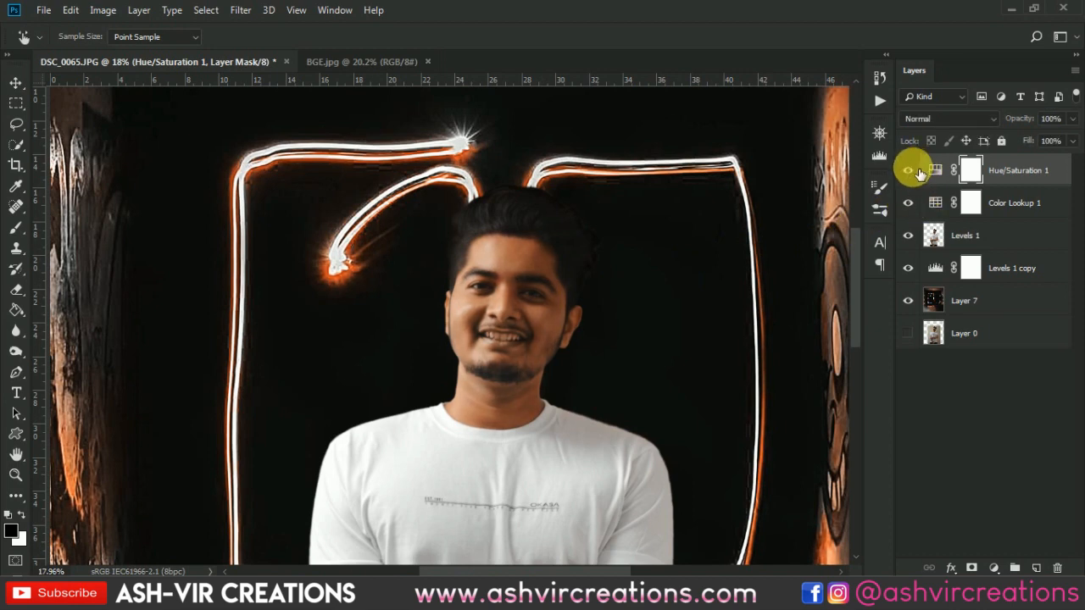
pyautogui.scroll(2, 517, 307)
pyautogui.scroll(-6, 524, 309)
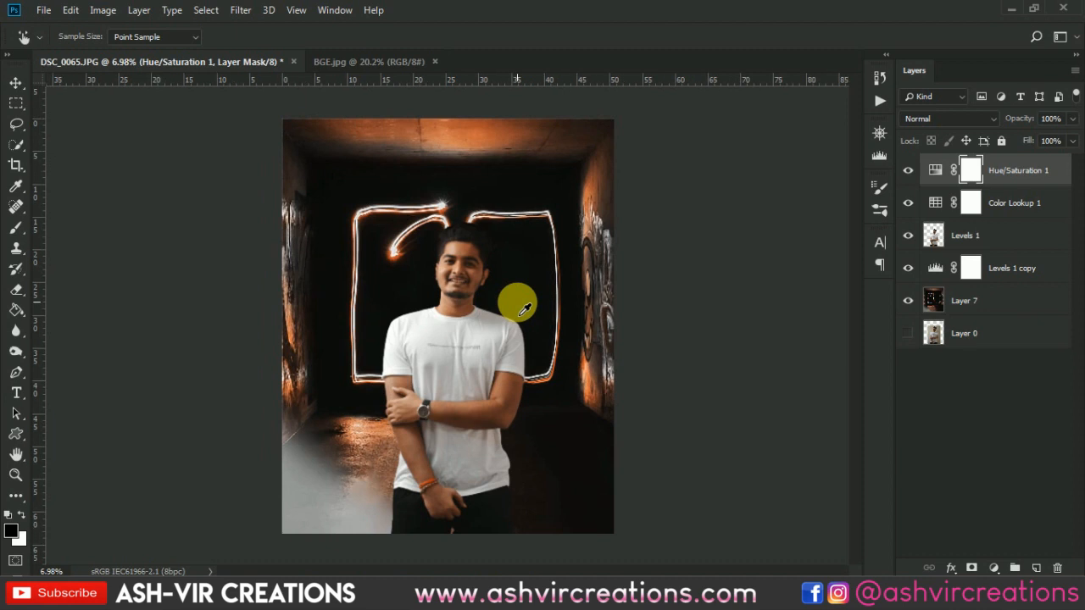
pyautogui.scroll(-1, 517, 301)
pyautogui.scroll(2, 517, 303)
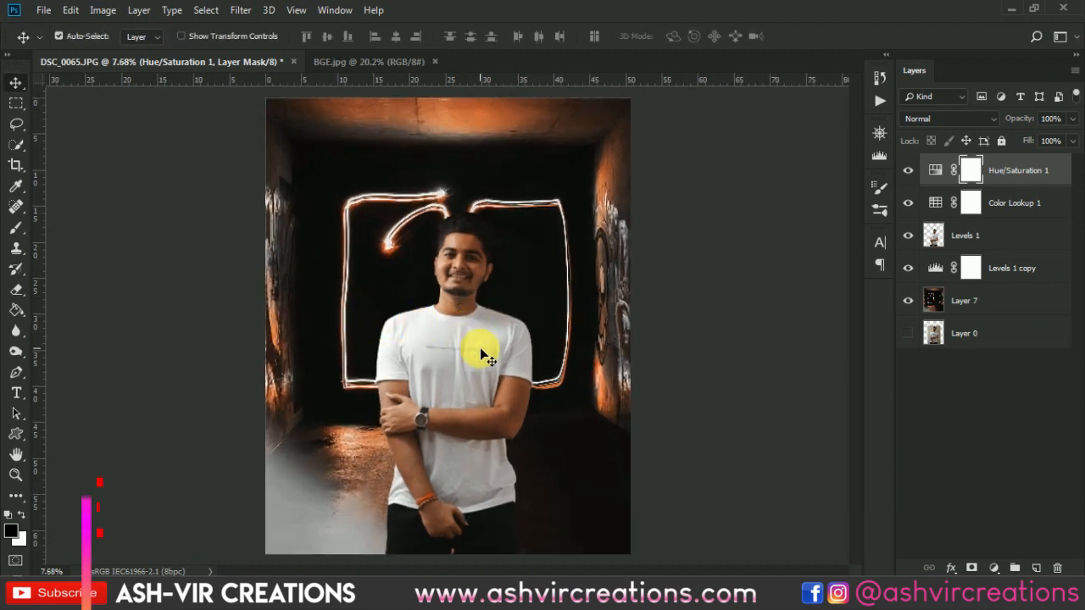
pyautogui.scroll(1, 480, 347)
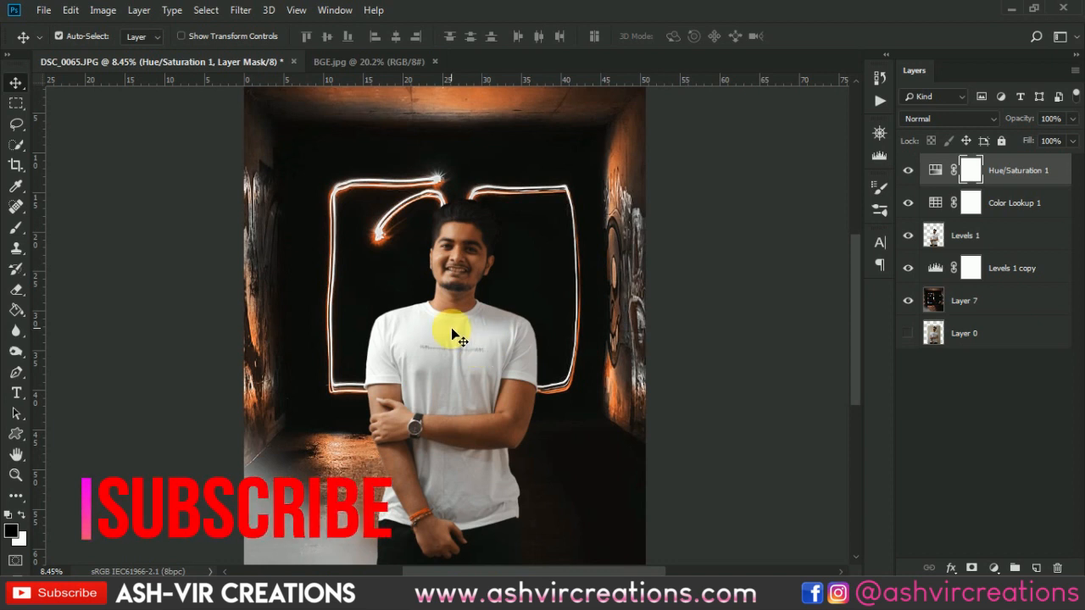
pyautogui.scroll(-2, 451, 327)
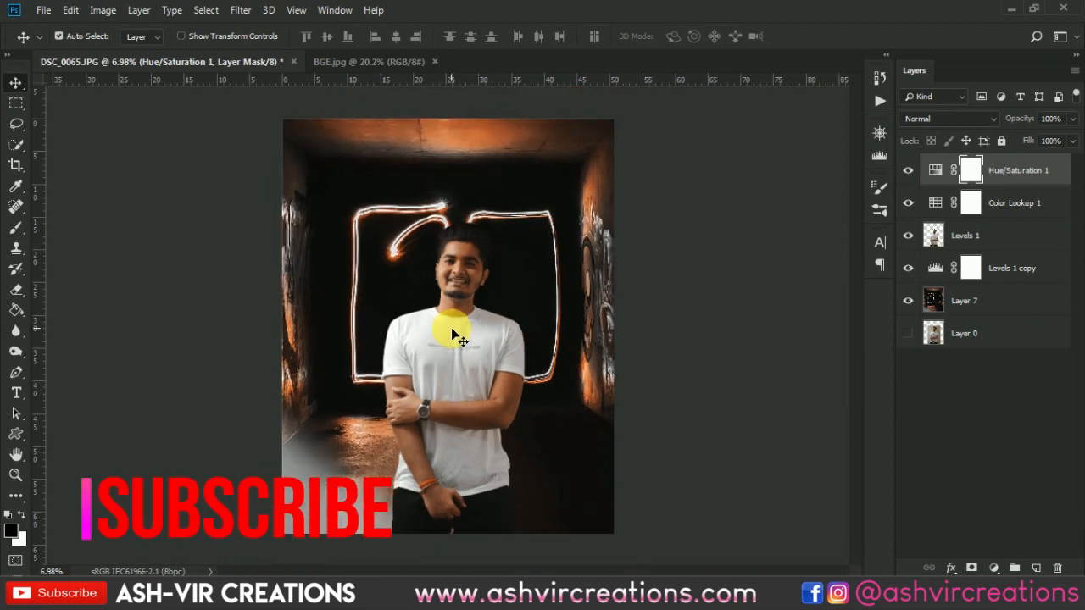
# - Create a new top layer and fill a narrow vertical rectangular selection beside the man's face with grey sampled from the image's lower-left haze
pyautogui.click(1036, 568)
pyautogui.click(17, 103)
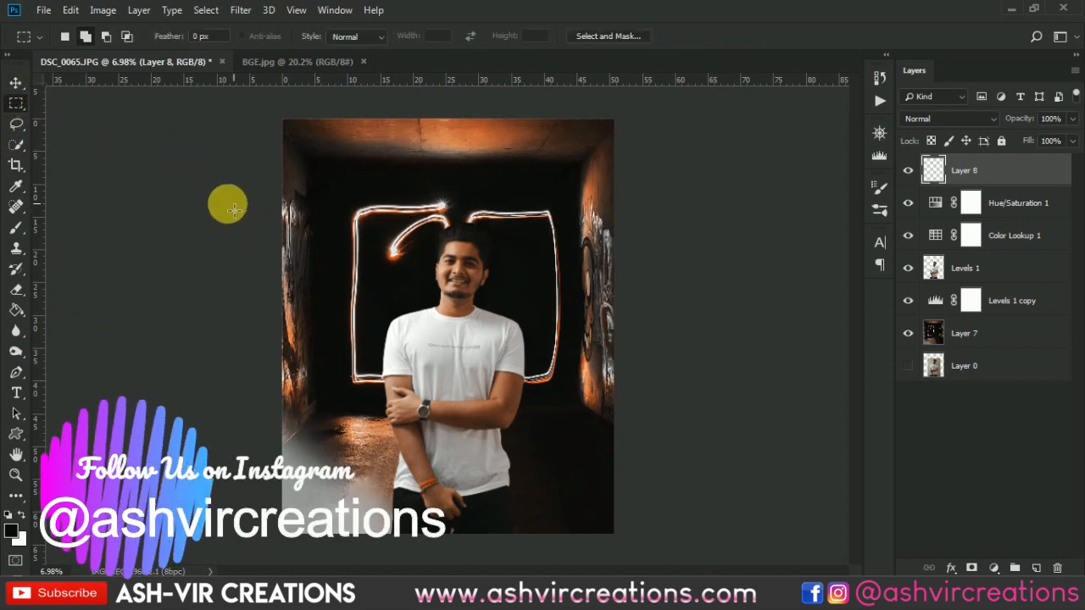
pyautogui.moveTo(394, 177); pyautogui.dragTo(443, 422)
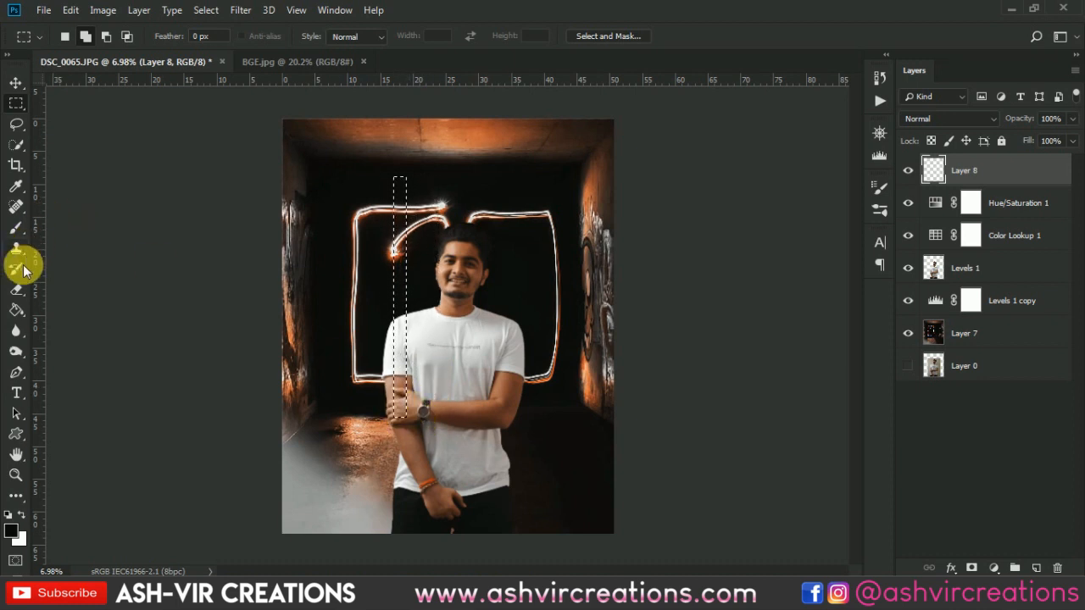
pyautogui.click(17, 309)
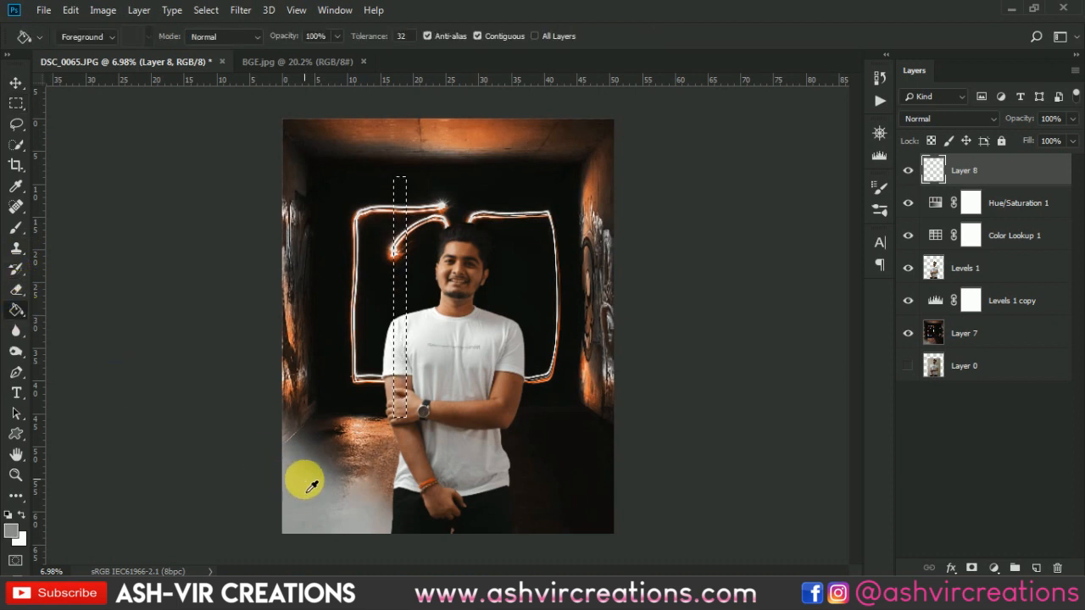
pyautogui.click(403, 303)
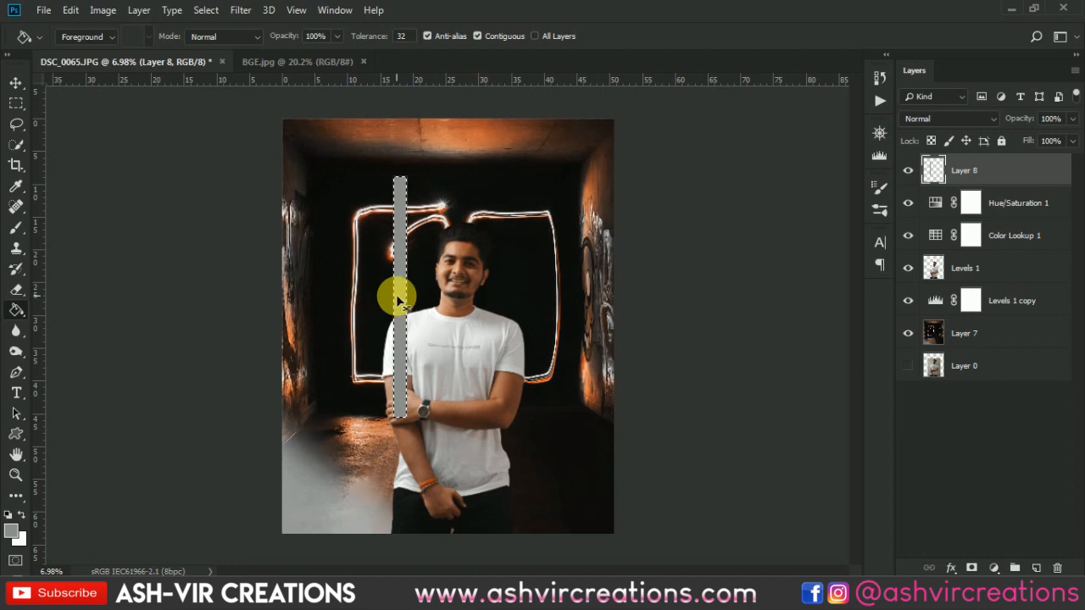
# - Brighten the grey strip with a Hue/Saturation lightness of +57 and deselect it
pyautogui.hotkey('ctrl', 'u')
pyautogui.moveTo(829, 279); pyautogui.dragTo(865, 283)
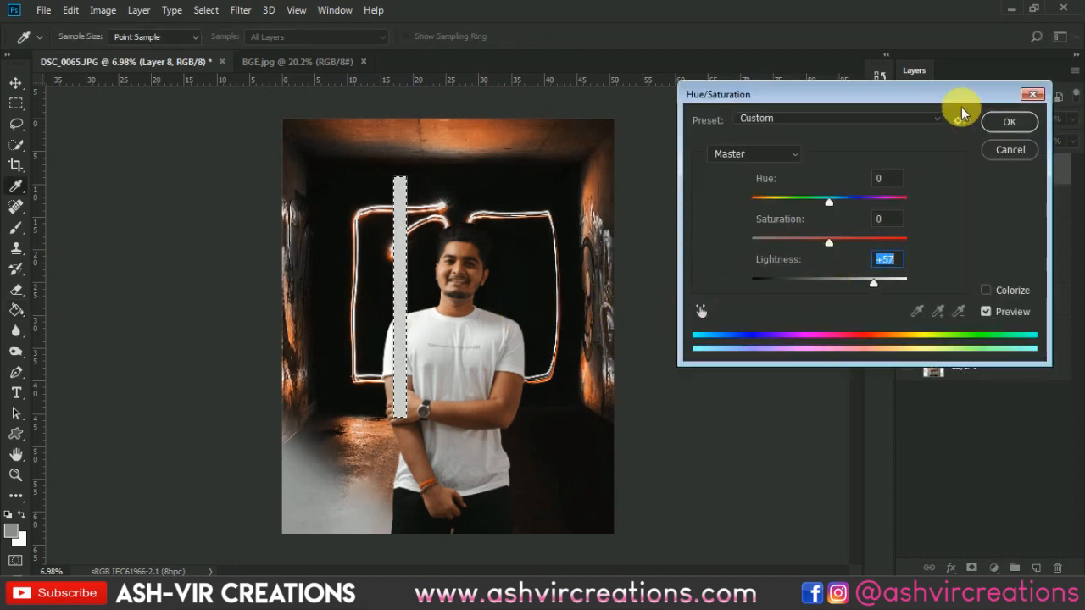
pyautogui.click(1005, 121)
pyautogui.hotkey('ctrl', 'd')
pyautogui.press('v')
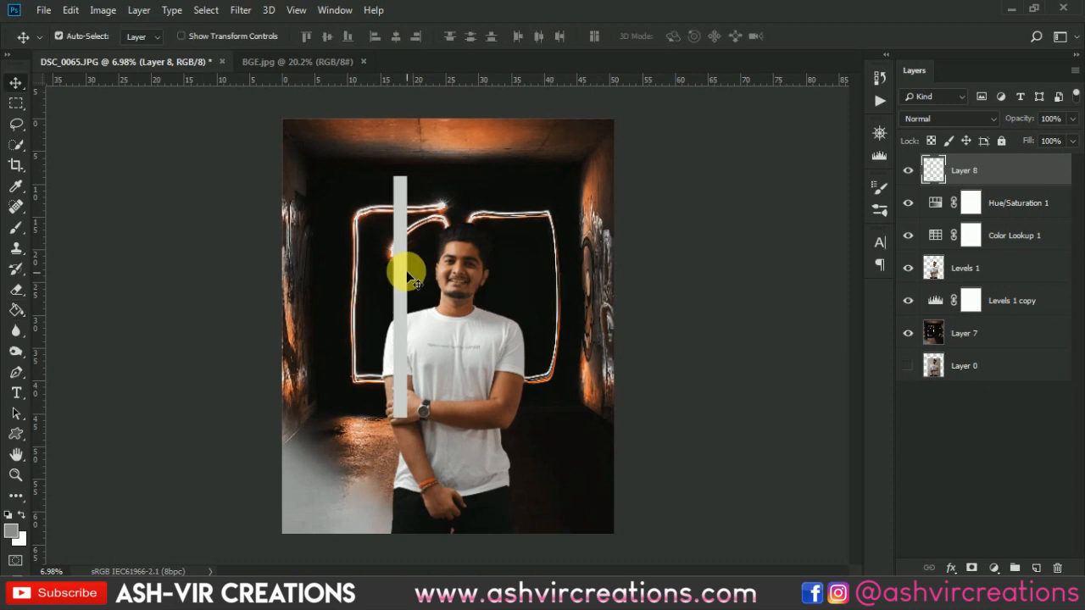
# - Soften the light strip with a Gaussian Blur of about 84 px radius
pyautogui.click(242, 11)
pyautogui.moveTo(254, 188)
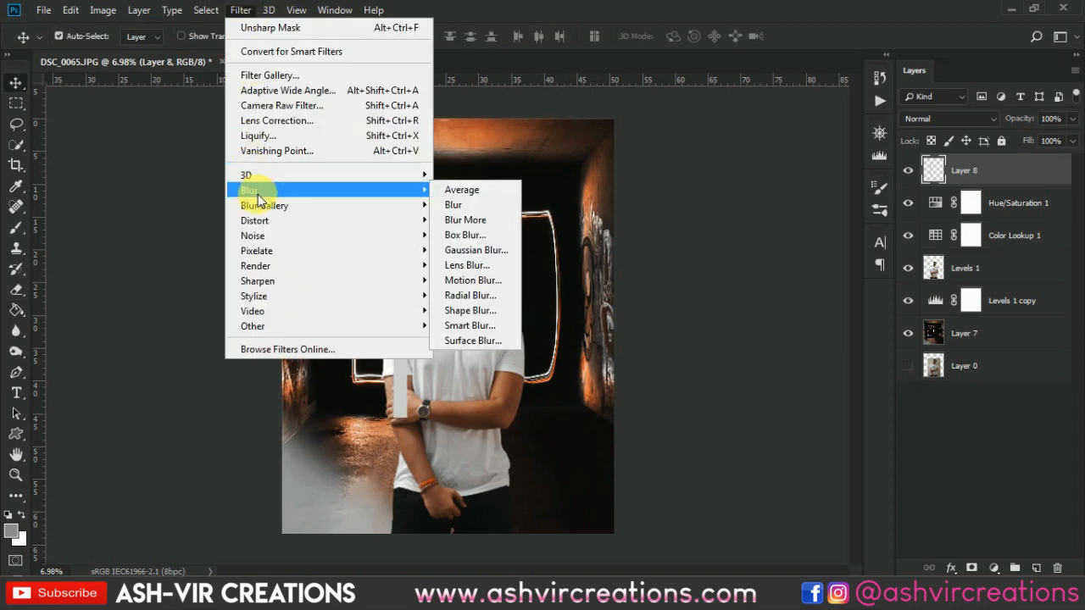
pyautogui.click(452, 253)
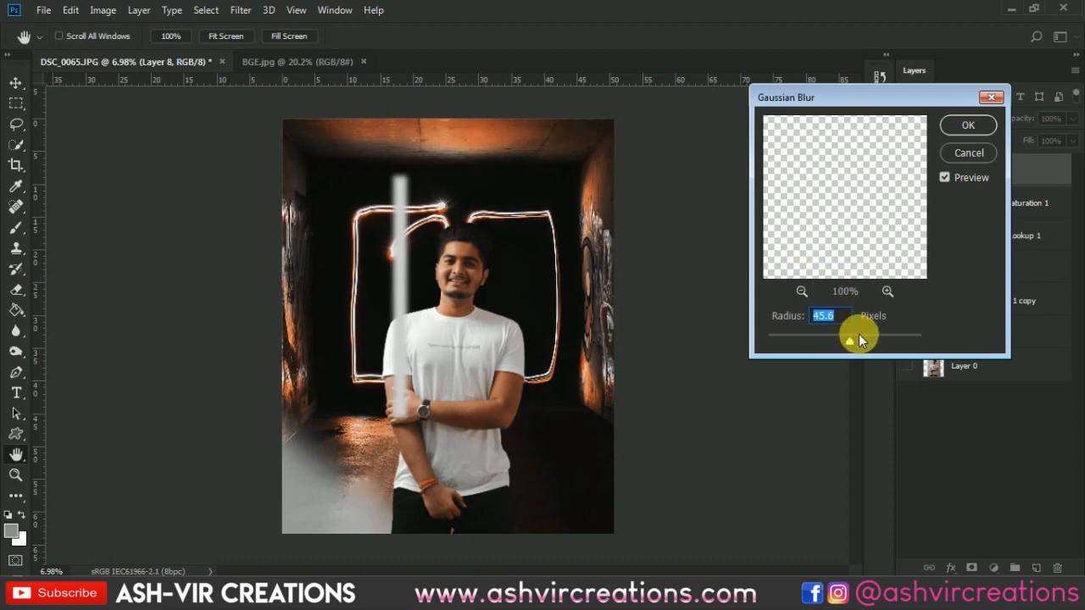
pyautogui.moveTo(859, 334); pyautogui.dragTo(863, 334)
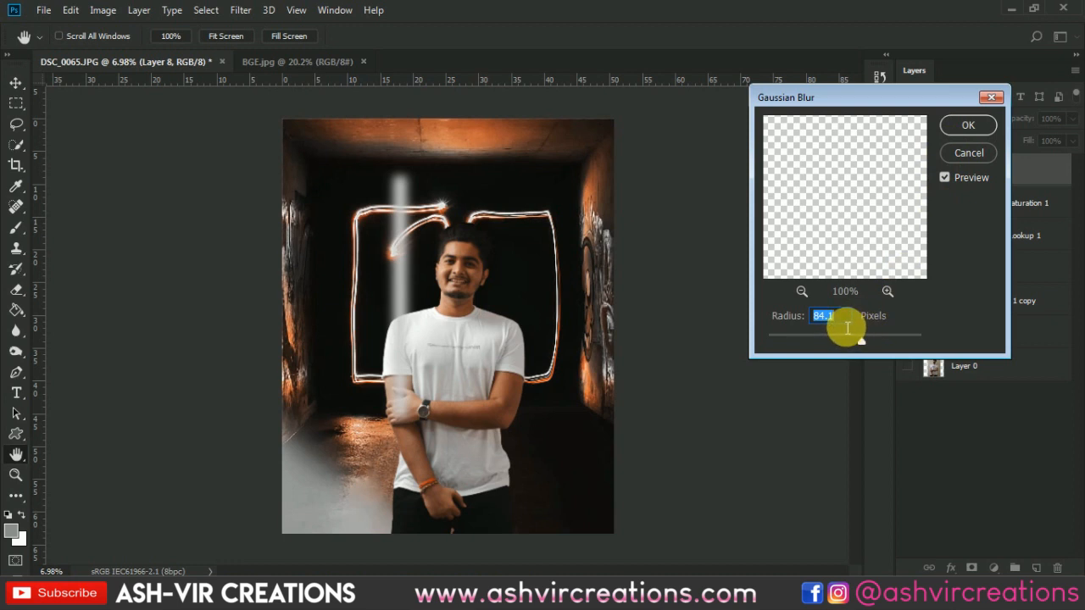
pyautogui.moveTo(864, 339); pyautogui.dragTo(864, 339)
pyautogui.click(966, 127)
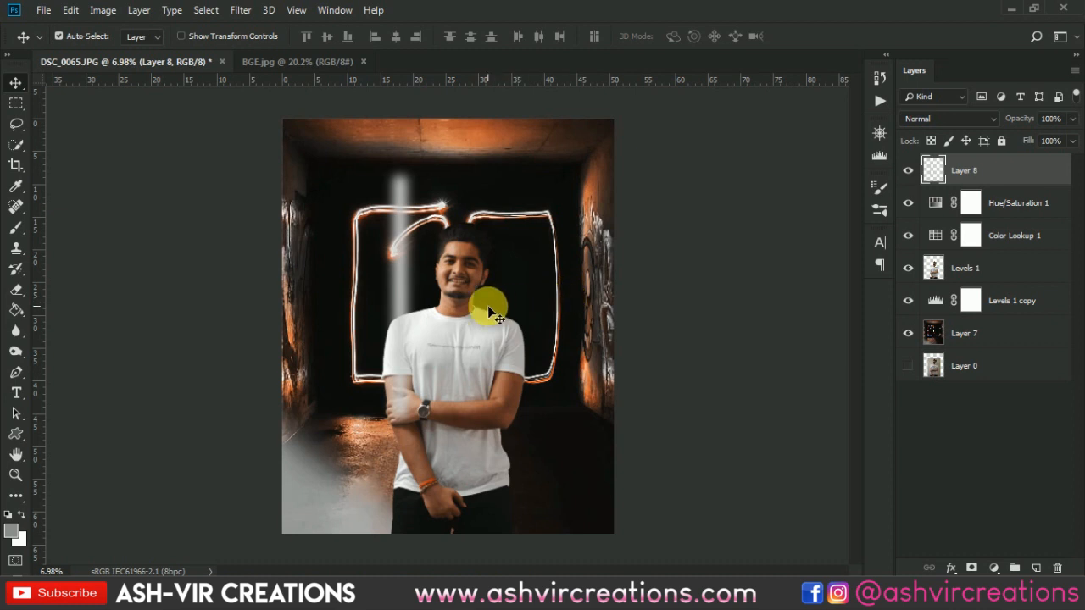
# - Free-transform the blurred light strip to about 367% scale, rotate it to about -54°, and move it to the image's lower-left corner
pyautogui.hotkey('ctrl', 't')
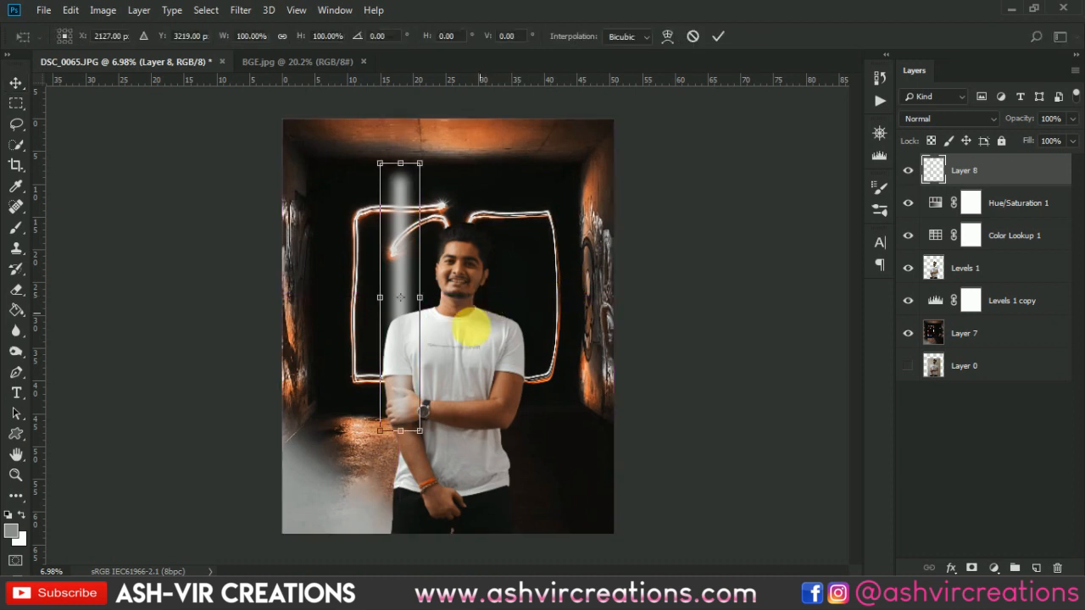
pyautogui.moveTo(423, 435); pyautogui.dragTo(496, 511)
pyautogui.scroll(-6, 498, 387)
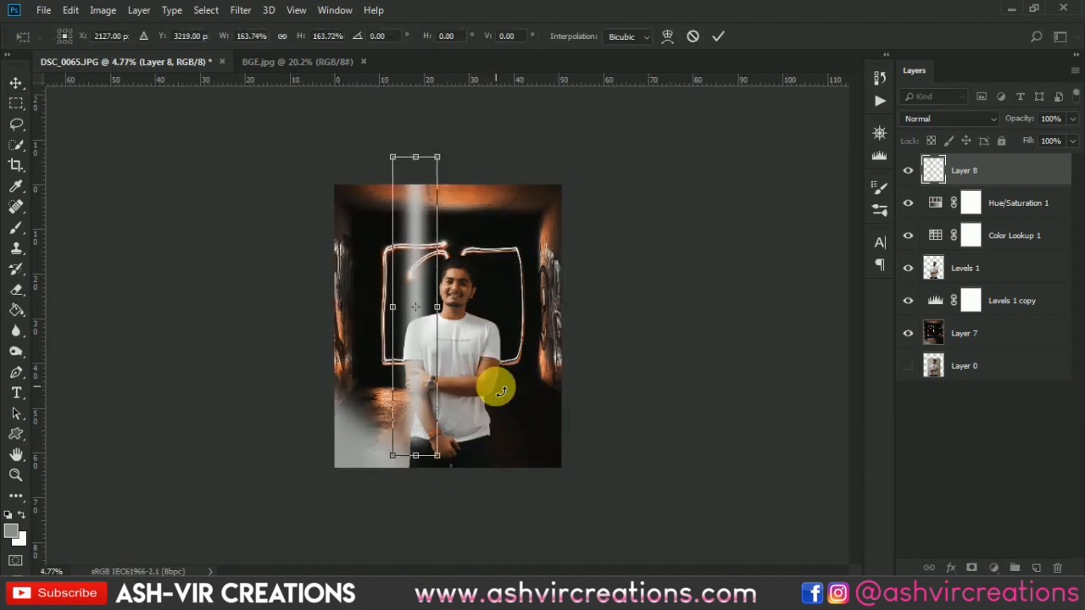
pyautogui.moveTo(509, 368); pyautogui.dragTo(498, 299)
pyautogui.moveTo(455, 343); pyautogui.dragTo(419, 444)
pyautogui.moveTo(488, 499); pyautogui.dragTo(654, 521)
pyautogui.moveTo(448, 419); pyautogui.dragTo(480, 501)
pyautogui.moveTo(588, 453); pyautogui.dragTo(583, 418)
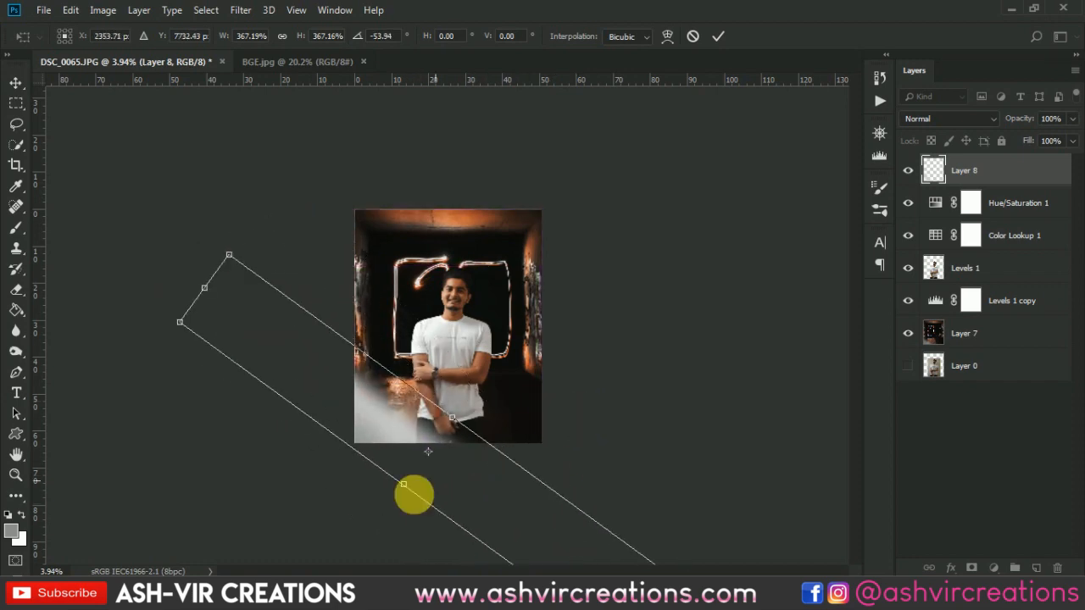
# - Shift the tilted light strip slightly up and left over the lower-left haze and scale it to about 256%
pyautogui.scroll(7, 371, 525)
pyautogui.scroll(-5, 517, 469)
pyautogui.scroll(5, 508, 474)
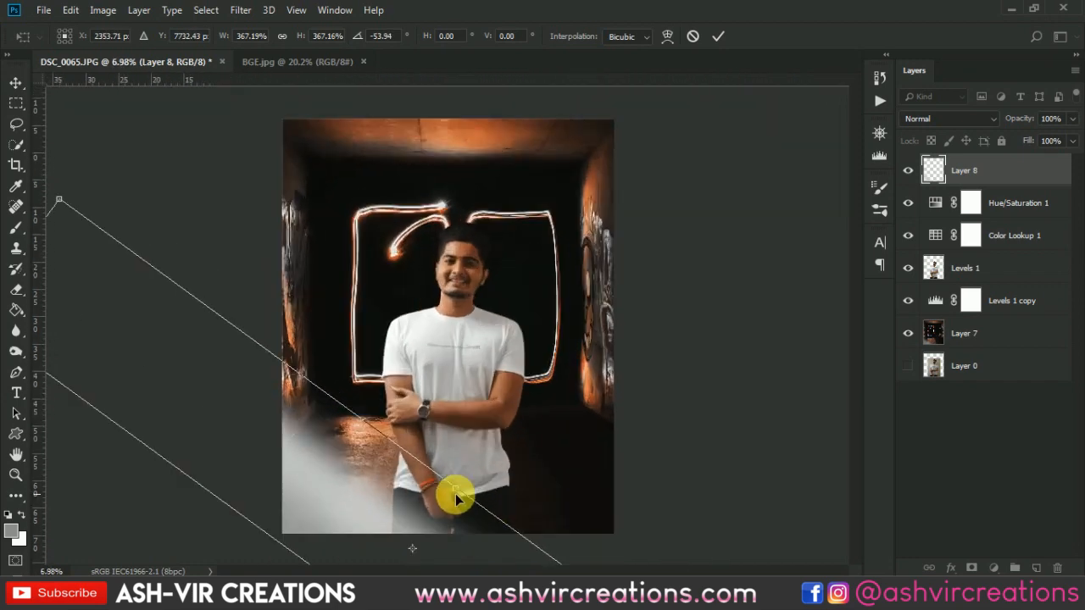
pyautogui.moveTo(376, 485); pyautogui.dragTo(460, 460)
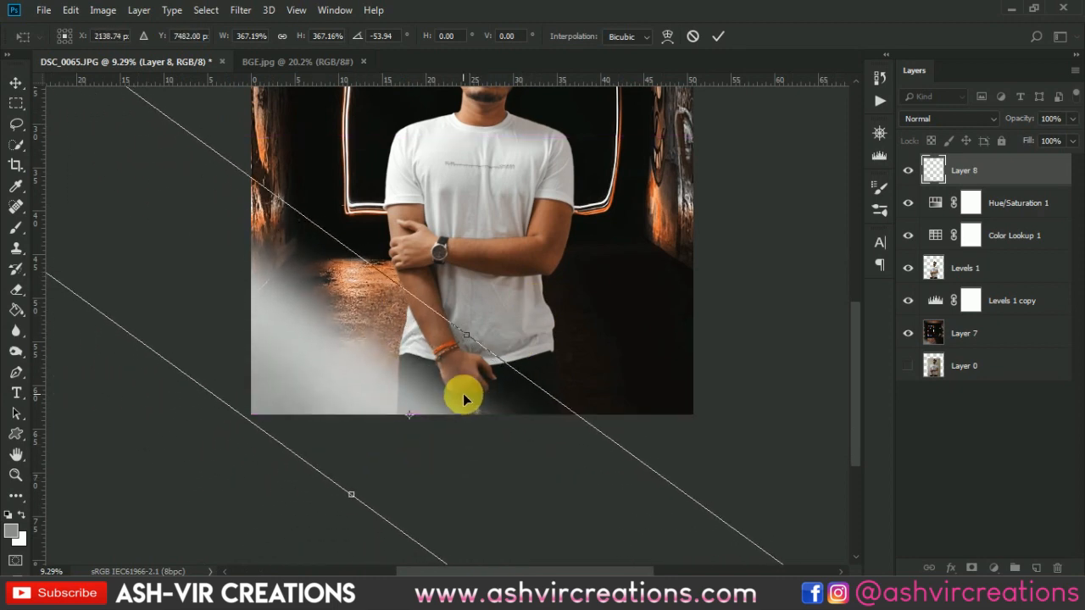
pyautogui.scroll(-4, 449, 395)
pyautogui.moveTo(127, 213); pyautogui.dragTo(184, 331)
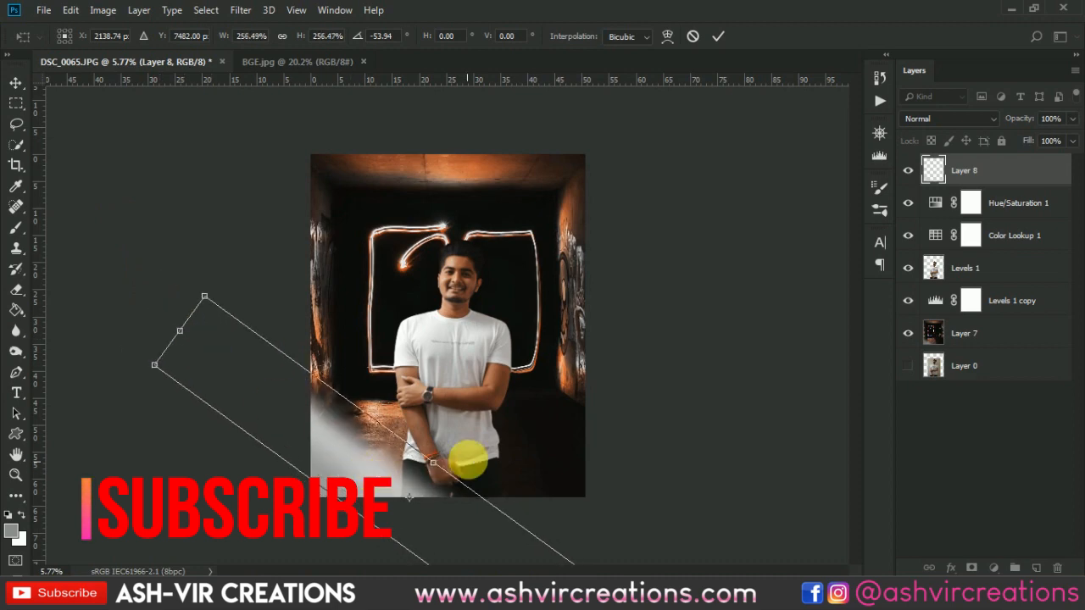
# - Rotate the light strip to about 114.6°, center it over the image's lower-left corner, and apply the transform
pyautogui.moveTo(460, 452); pyautogui.dragTo(453, 293)
pyautogui.scroll(7, 430, 506)
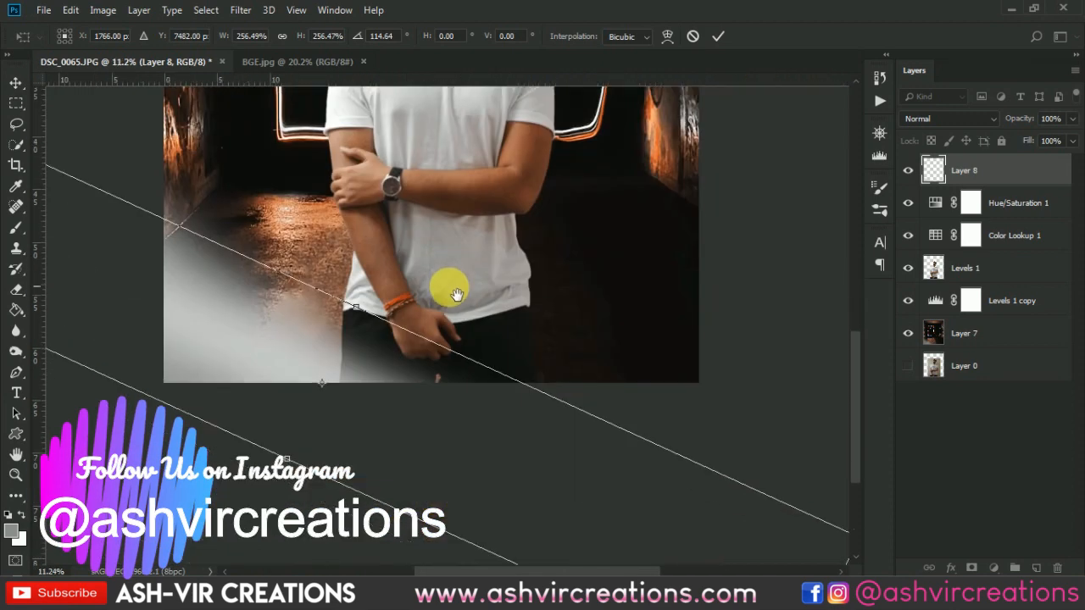
pyautogui.moveTo(368, 459); pyautogui.dragTo(329, 432)
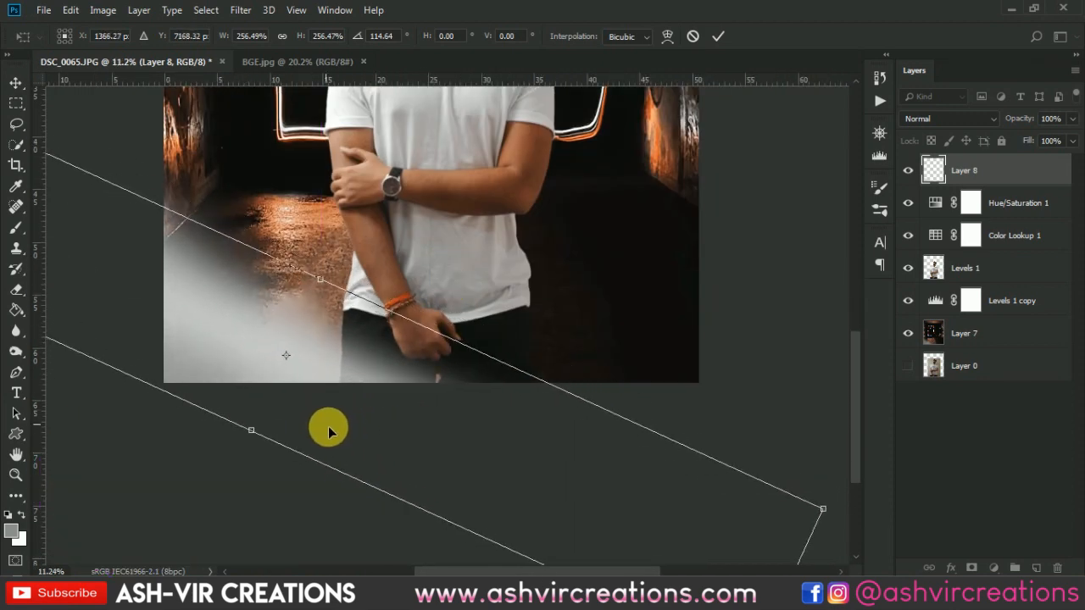
pyautogui.press('Return')
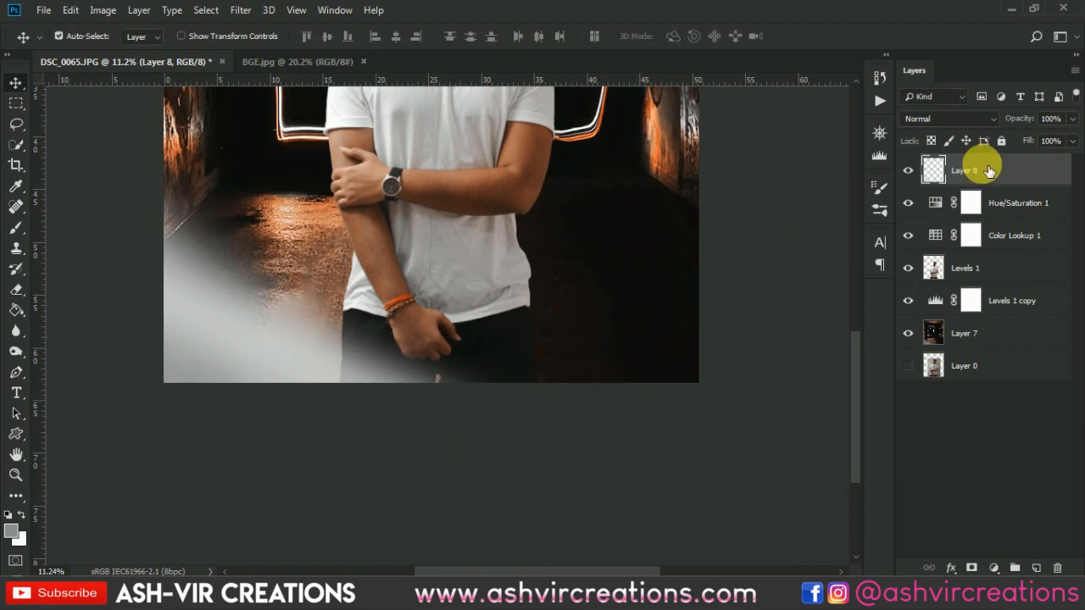
# - Duplicate Layer 8 within the same document and compare the image with and without the copy
pyautogui.rightClick(986, 173)
pyautogui.click(864, 92)
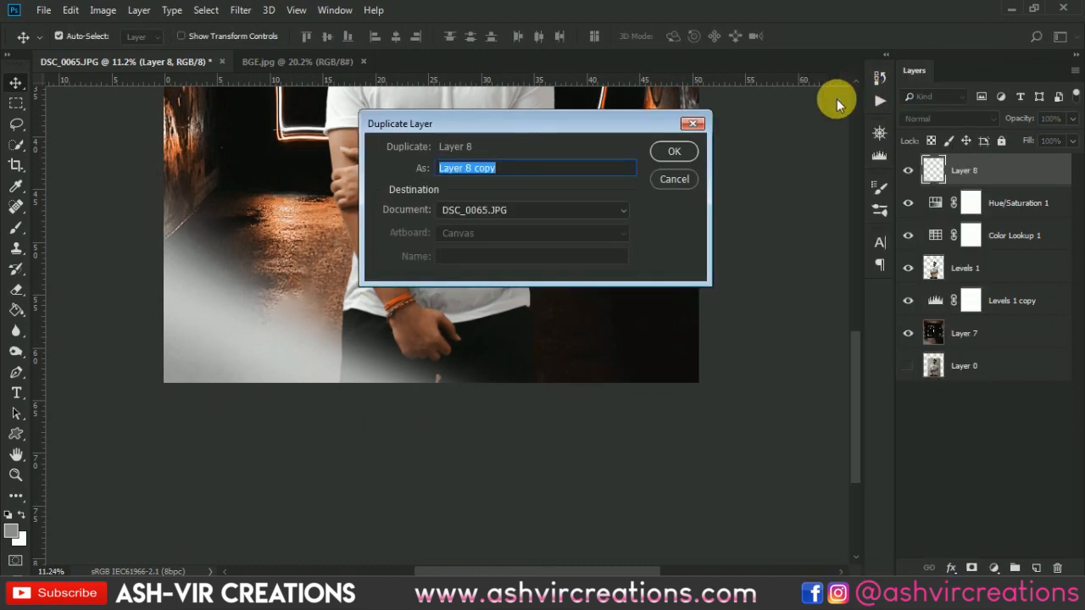
pyautogui.click(685, 149)
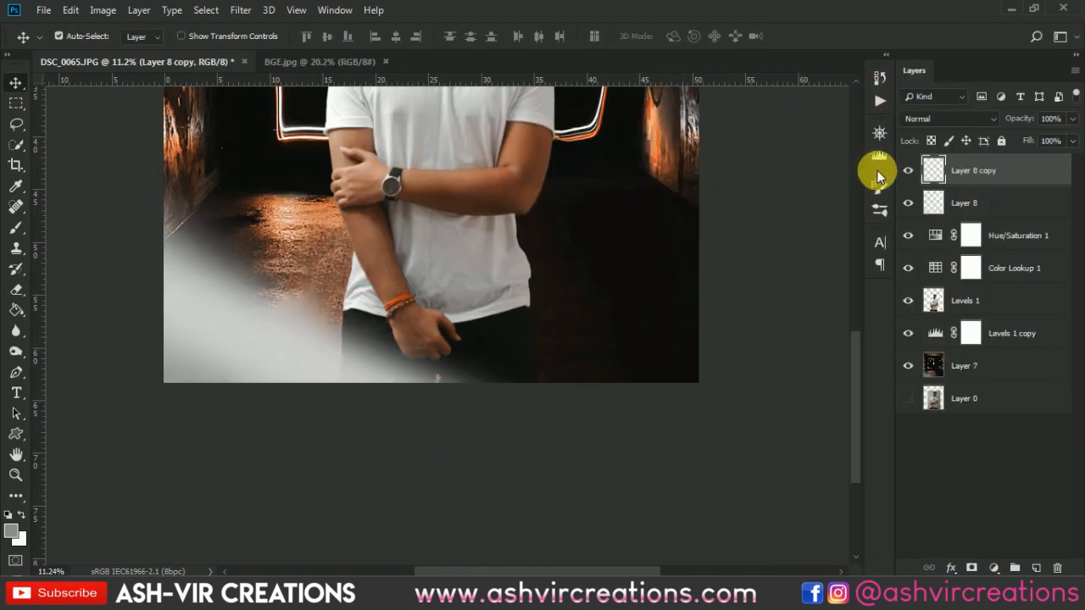
pyautogui.click(908, 170)
pyautogui.click(908, 170)
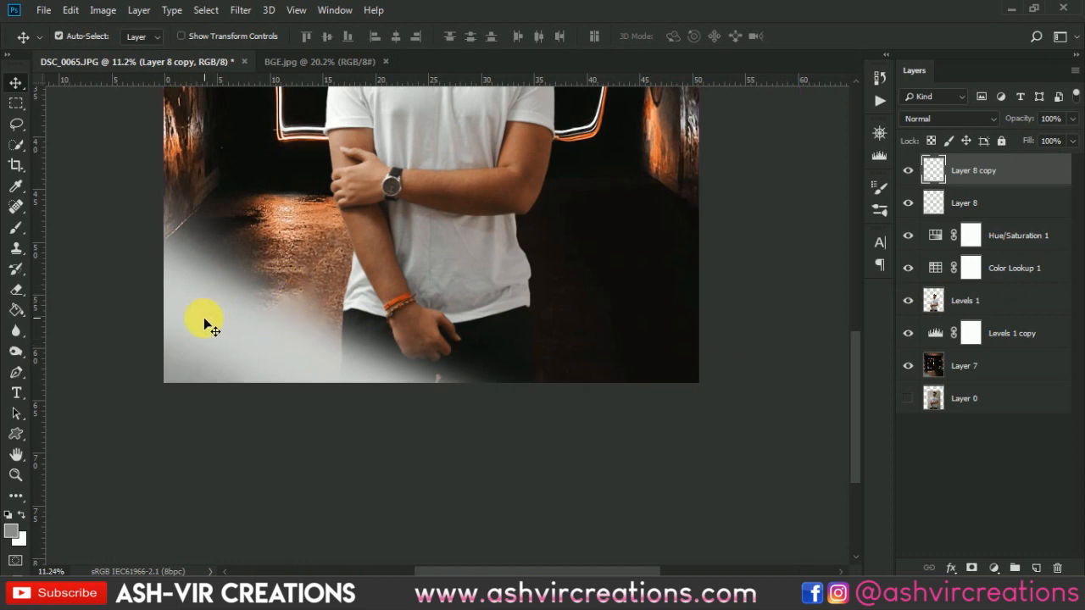
pyautogui.scroll(-5, 275, 365)
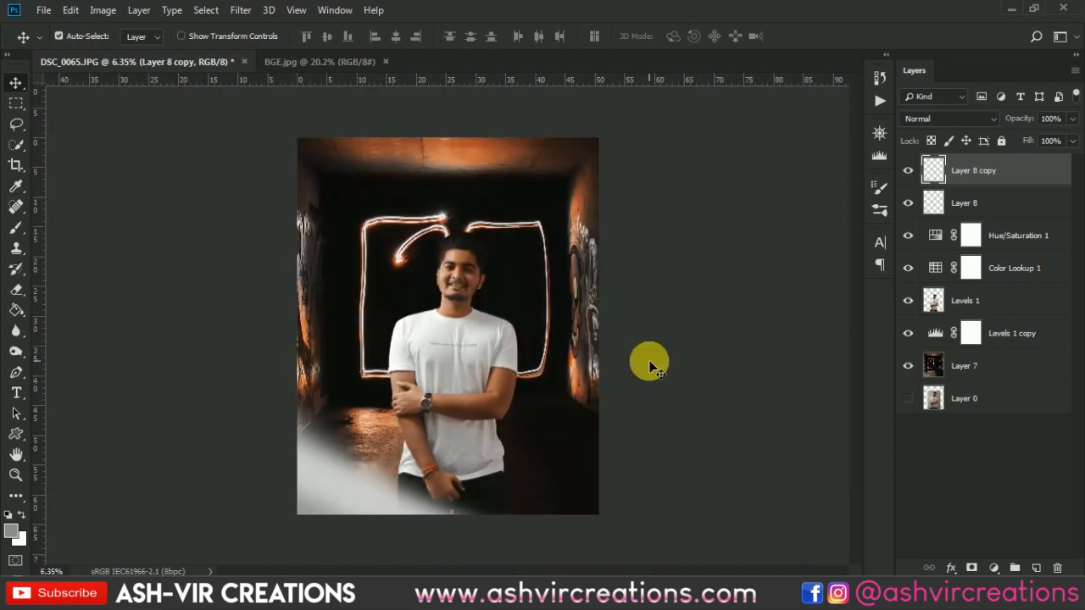
# - Load the cut-out man's outline from the Levels 1 layer as a selection and invert it
pyautogui.keyDown('ctrl'); pyautogui.click(935, 301); pyautogui.keyUp('ctrl')
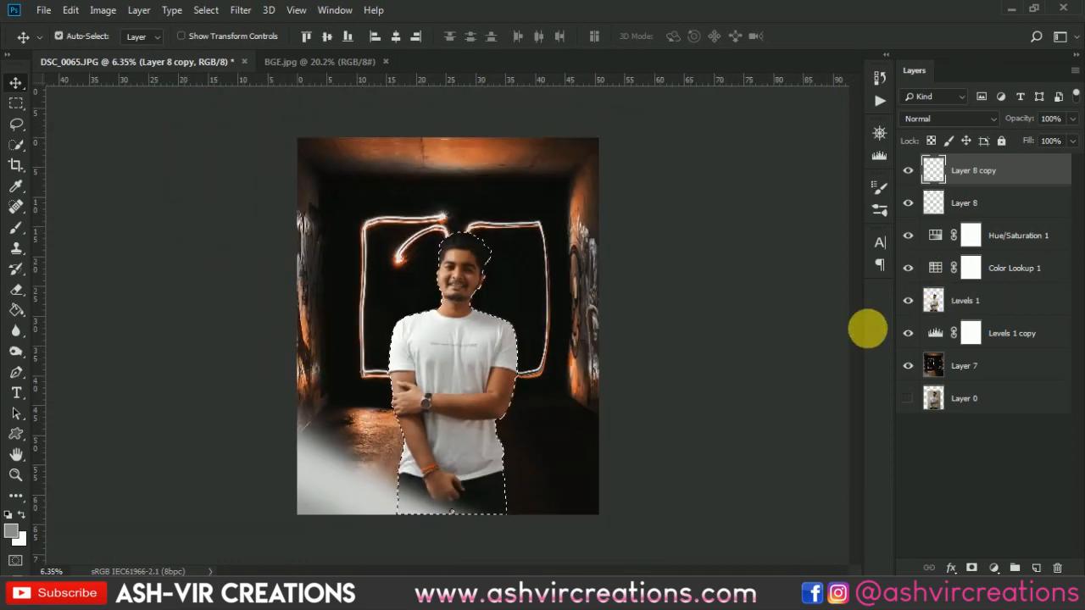
pyautogui.press('m')
pyautogui.rightClick(457, 265)
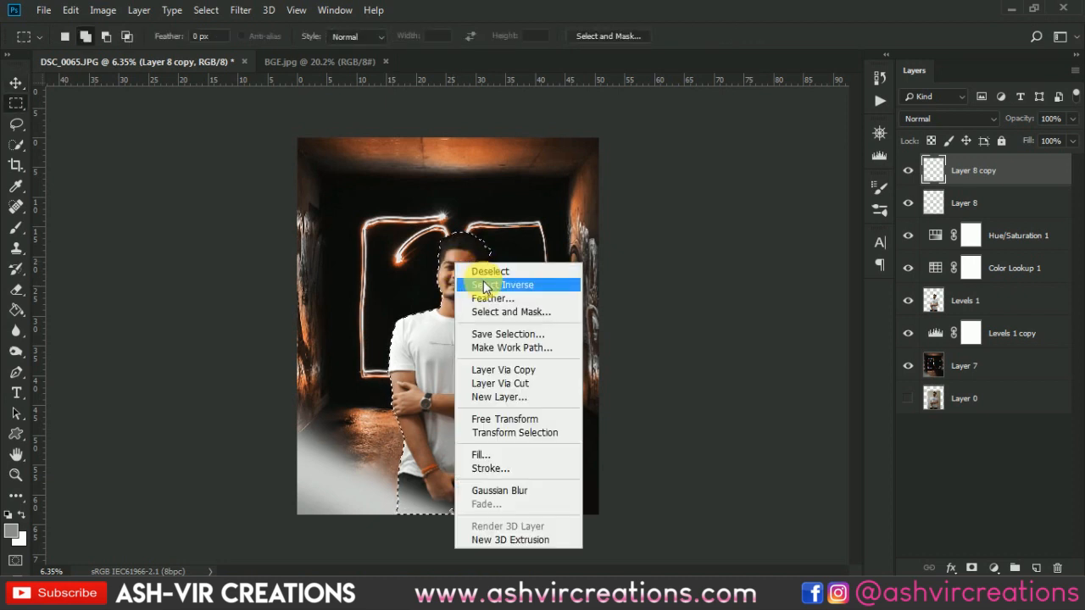
pyautogui.click(486, 285)
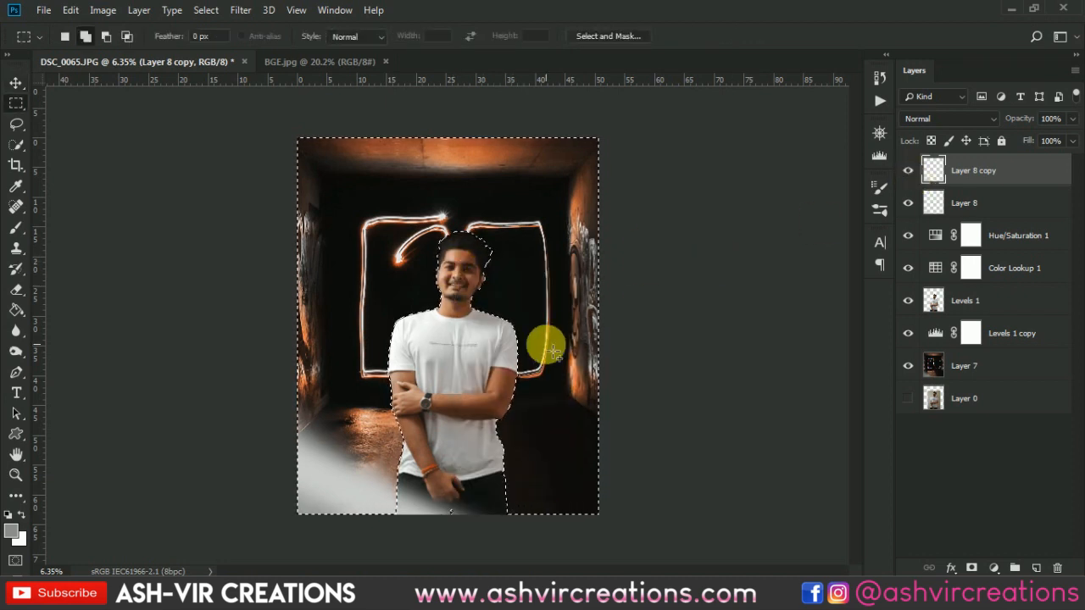
# - Try deleting the streak outside the man's outline on Layer 8, undo the deletion, and remove the selection
pyautogui.click(1004, 202)
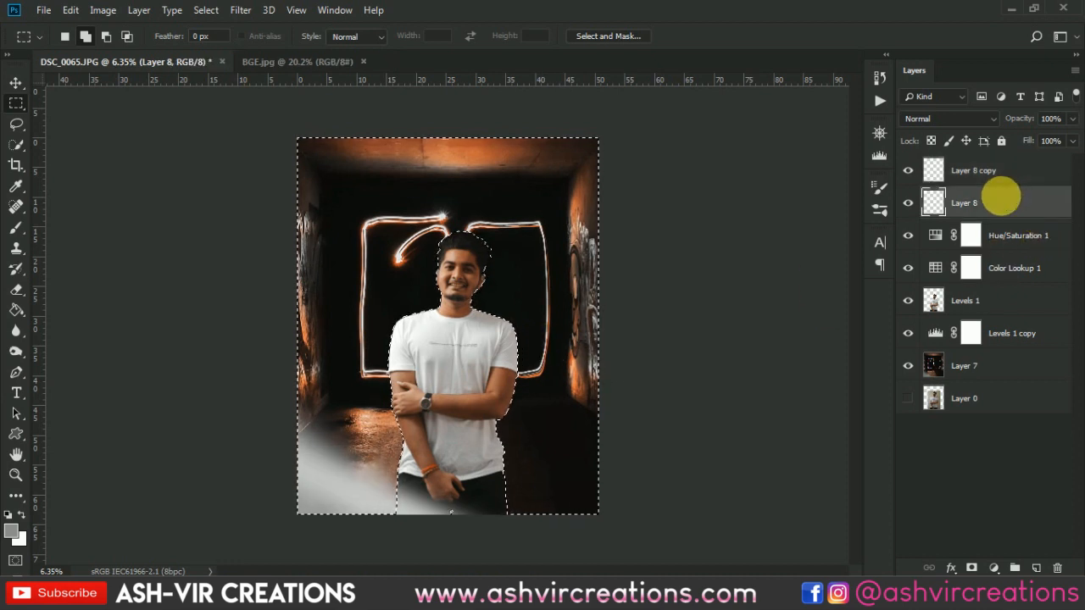
pyautogui.press('Delete')
pyautogui.hotkey('ctrl', 'd')
pyautogui.hotkey('ctrl', 'alt', 'z')
pyautogui.hotkey('ctrl', 'alt', 'z')
pyautogui.hotkey('ctrl', 'alt', 'z')
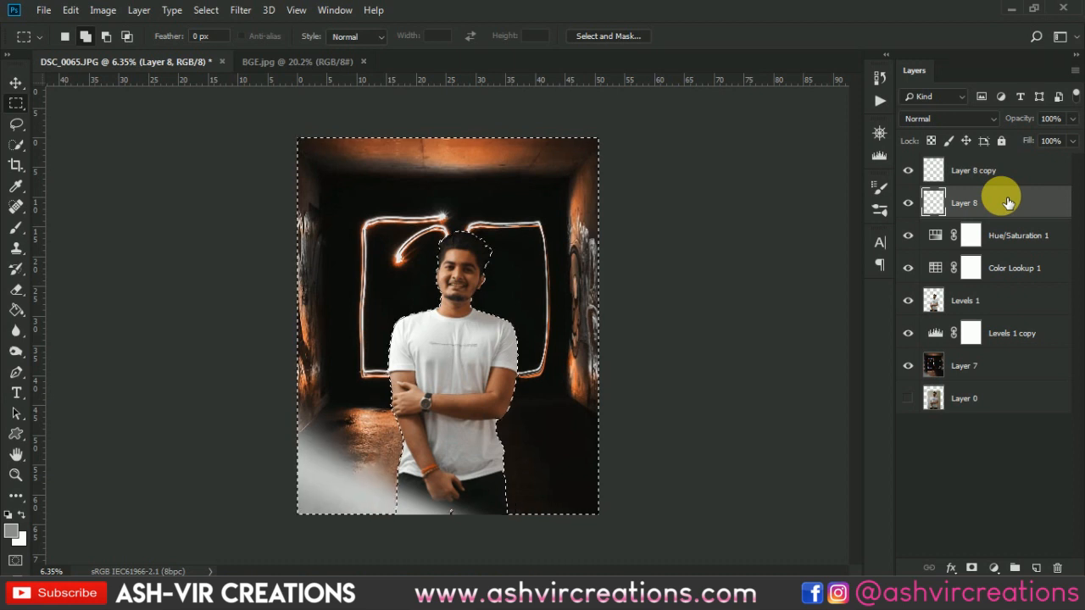
pyautogui.hotkey('ctrl', 'd')
pyautogui.press('v')
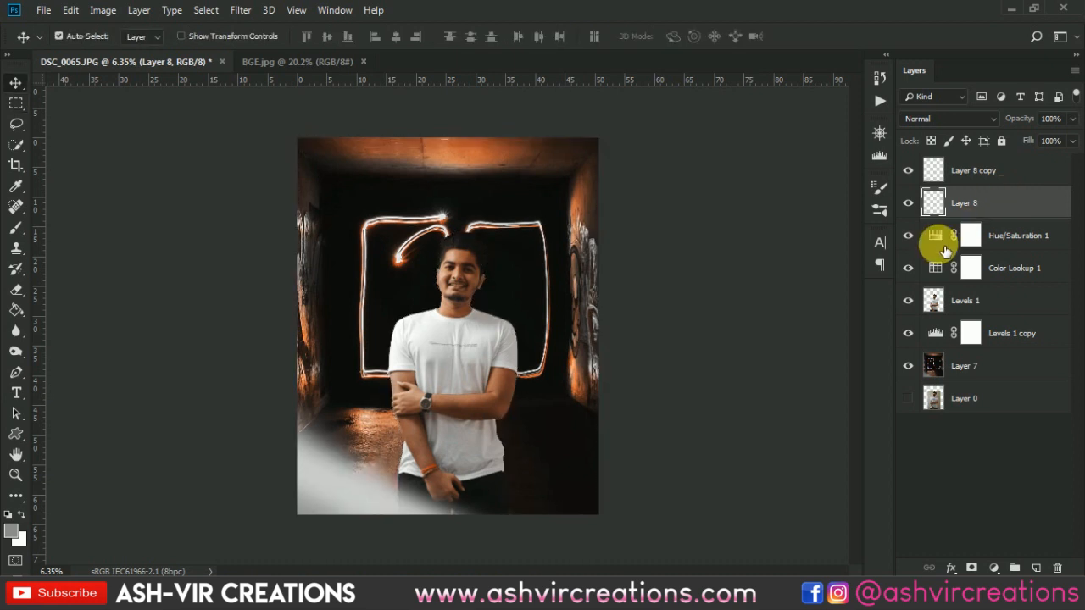
# - Hide Layer 8 copy and compare the image with and without the original streak on Layer 8
pyautogui.click(994, 173)
pyautogui.click(908, 170)
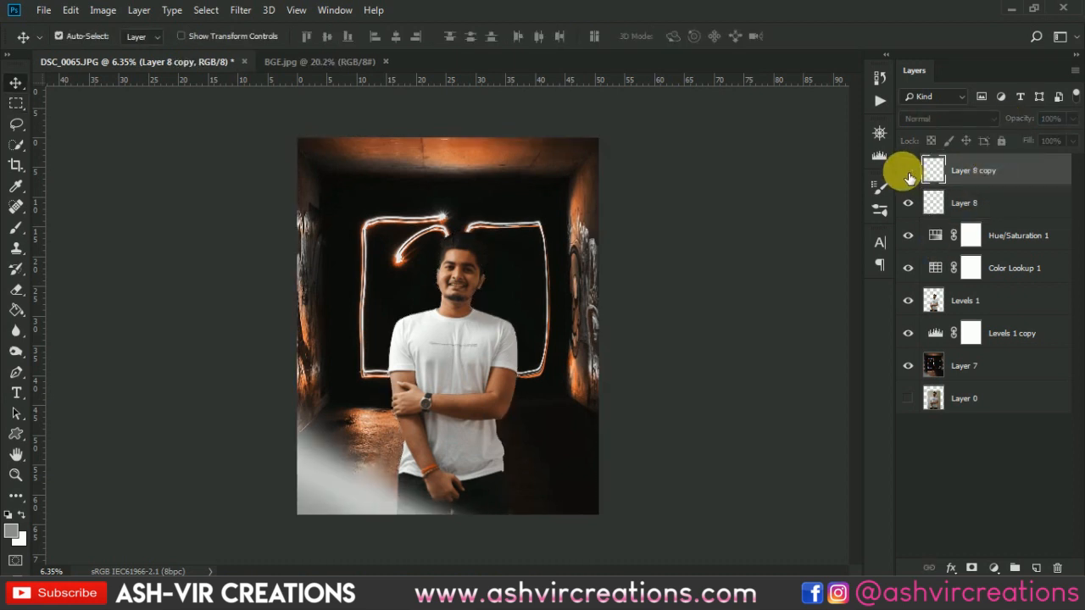
pyautogui.click(909, 205)
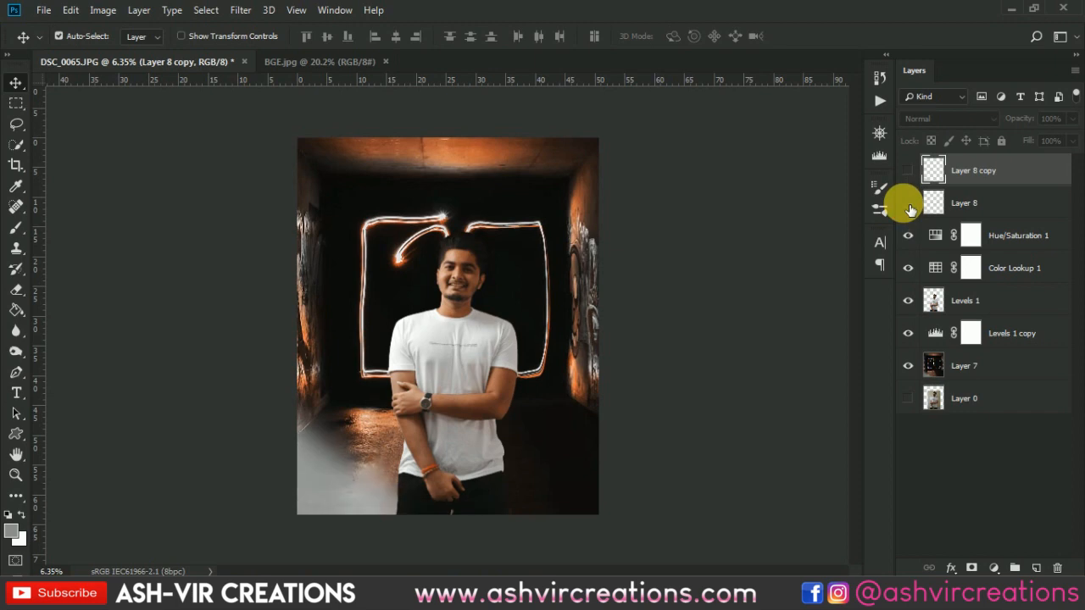
pyautogui.click(910, 207)
pyautogui.scroll(6, 502, 342)
pyautogui.moveTo(513, 329); pyautogui.dragTo(631, 158)
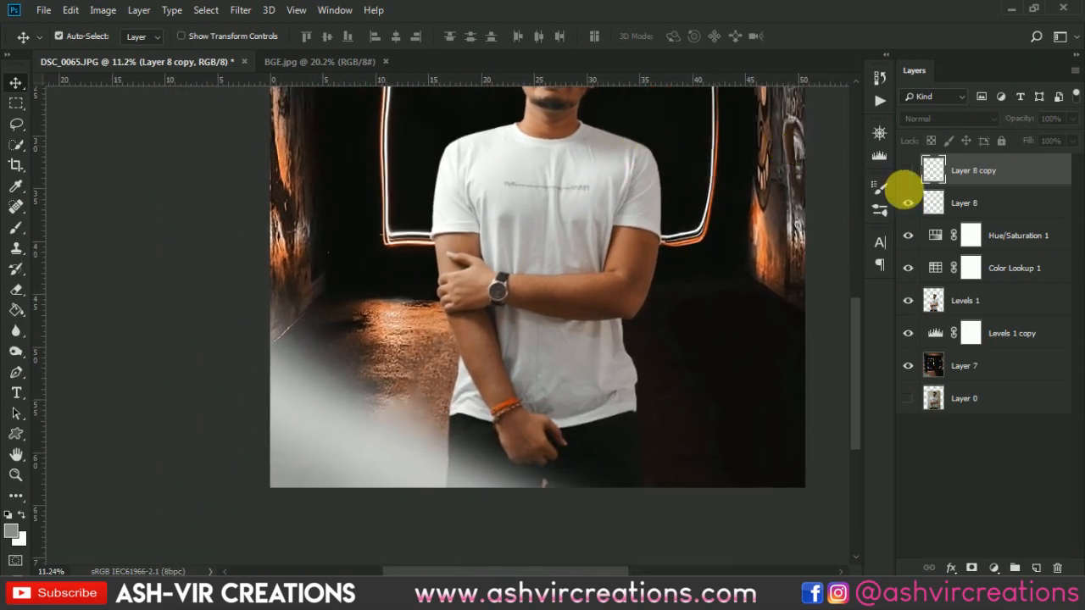
# - Select Layer 8 and set up the Eraser with a soft 1700 px brush
pyautogui.click(971, 204)
pyautogui.click(19, 293)
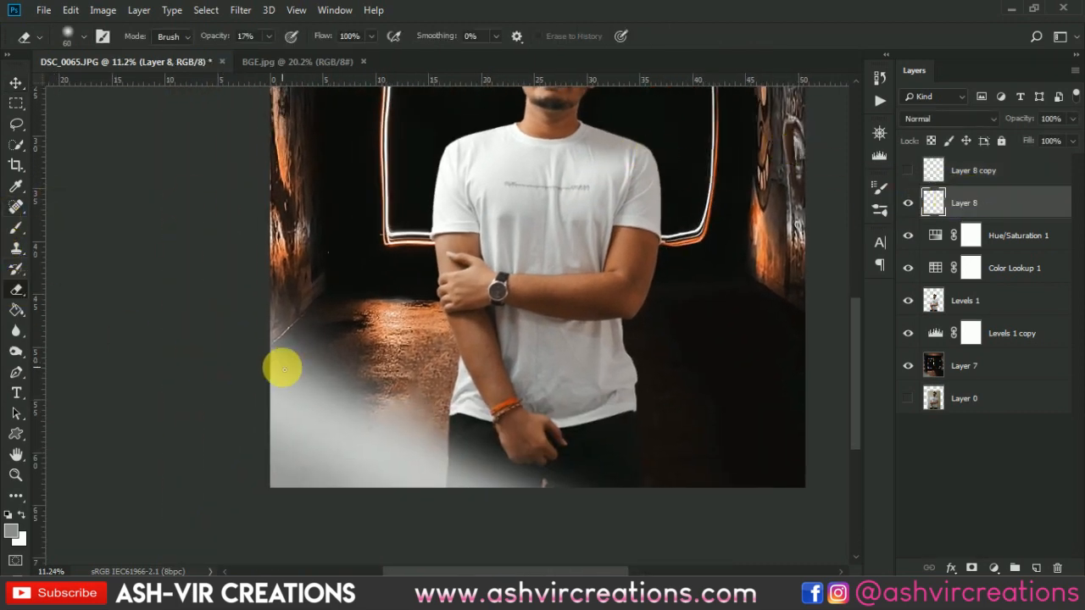
pyautogui.rightClick(312, 368)
pyautogui.moveTo(424, 363); pyautogui.dragTo(470, 357)
pyautogui.write('500')
pyautogui.press('Return')
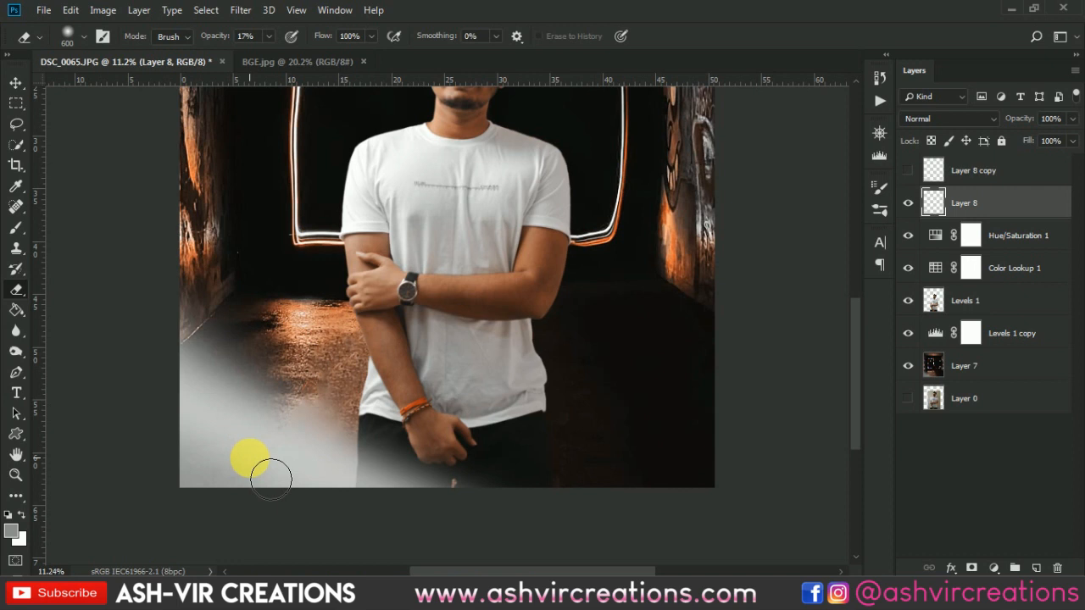
pyautogui.press(']')
pyautogui.press(']')
pyautogui.press(']')
pyautogui.press(']')
pyautogui.press(']')
pyautogui.press(']')
pyautogui.press(']')
pyautogui.press(']')
pyautogui.press(']')
pyautogui.press(']')
pyautogui.press(']')
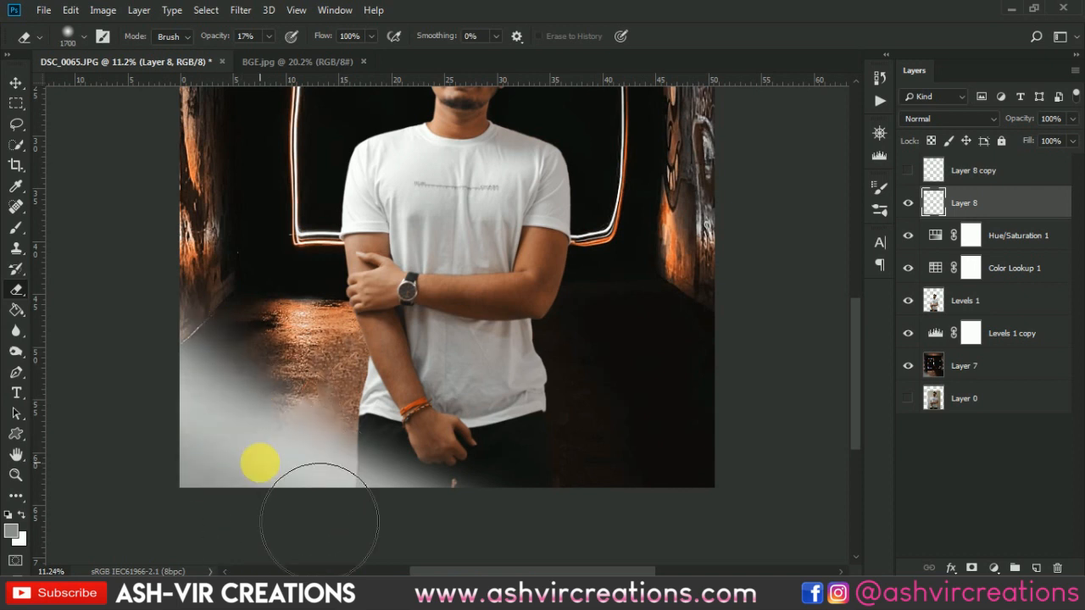
# - Set the Eraser opacity to 100% and erase part of the Layer 8 streak in the image's lower-left corner
pyautogui.click(908, 203)
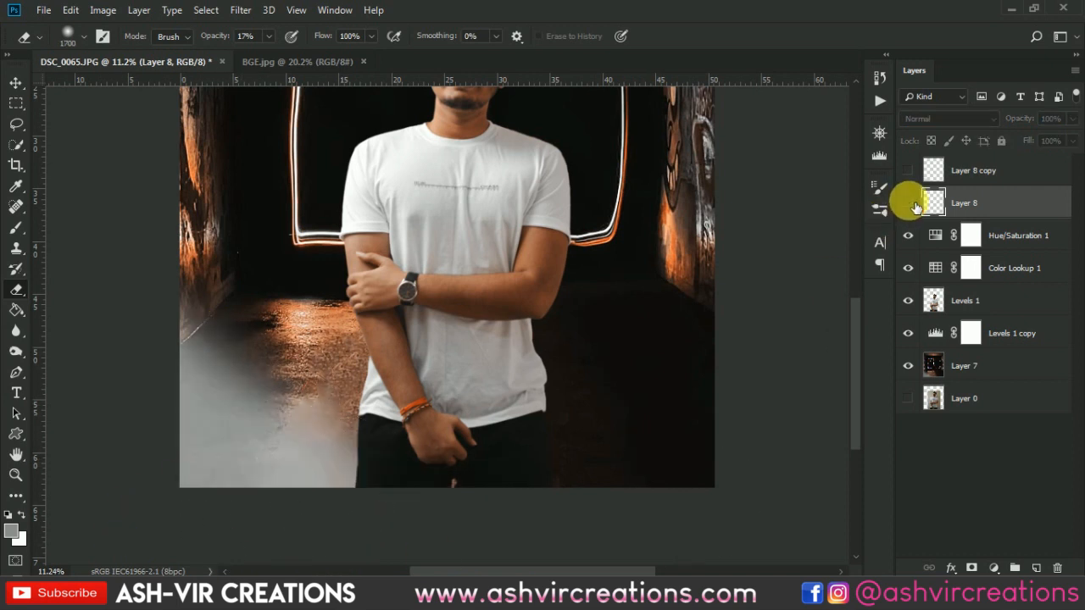
pyautogui.click(908, 204)
pyautogui.moveTo(229, 37); pyautogui.dragTo(451, 49)
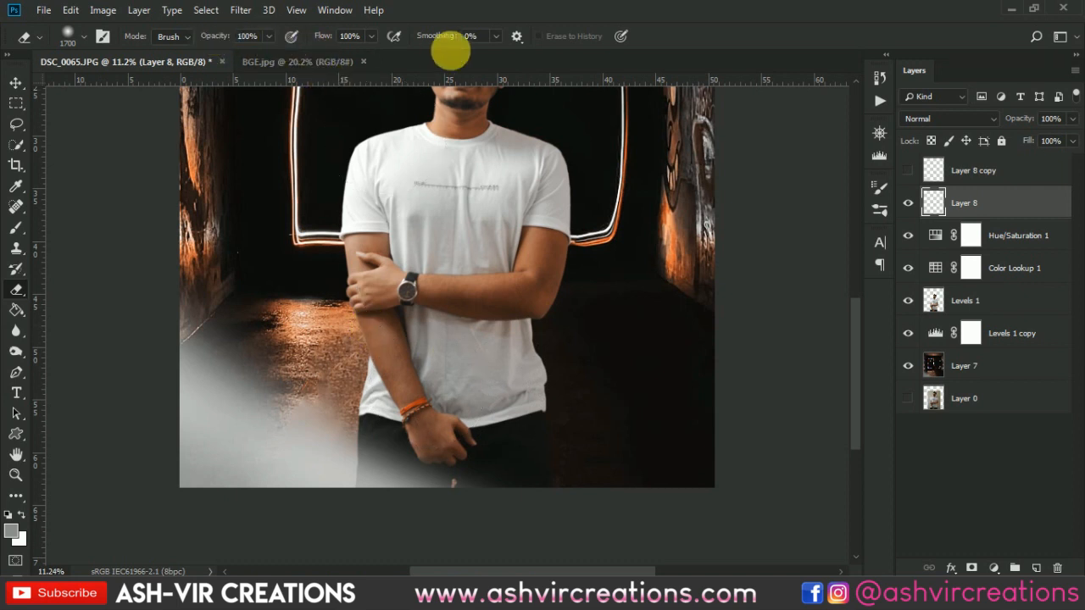
pyautogui.moveTo(218, 422)
pyautogui.mouseDown()
pyautogui.moveTo(263, 422)
pyautogui.moveTo(187, 478)
pyautogui.moveTo(170, 455)
pyautogui.moveTo(259, 462)
pyautogui.moveTo(290, 404)
pyautogui.mouseUp()
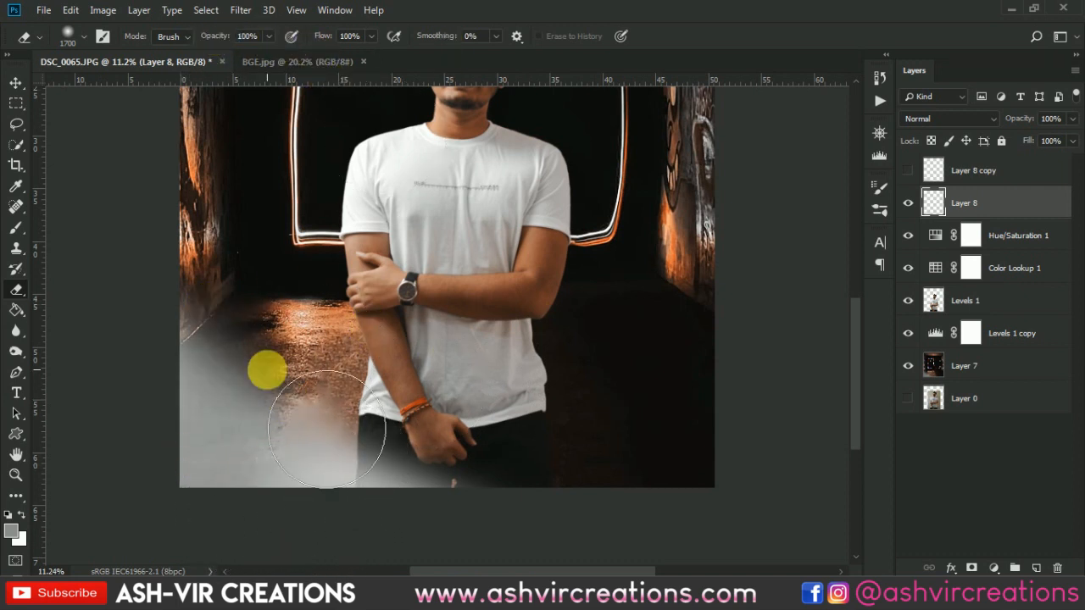
# - Compare the image with and without the partly erased streak, both close up and in the whole image
pyautogui.click(909, 203)
pyautogui.click(908, 203)
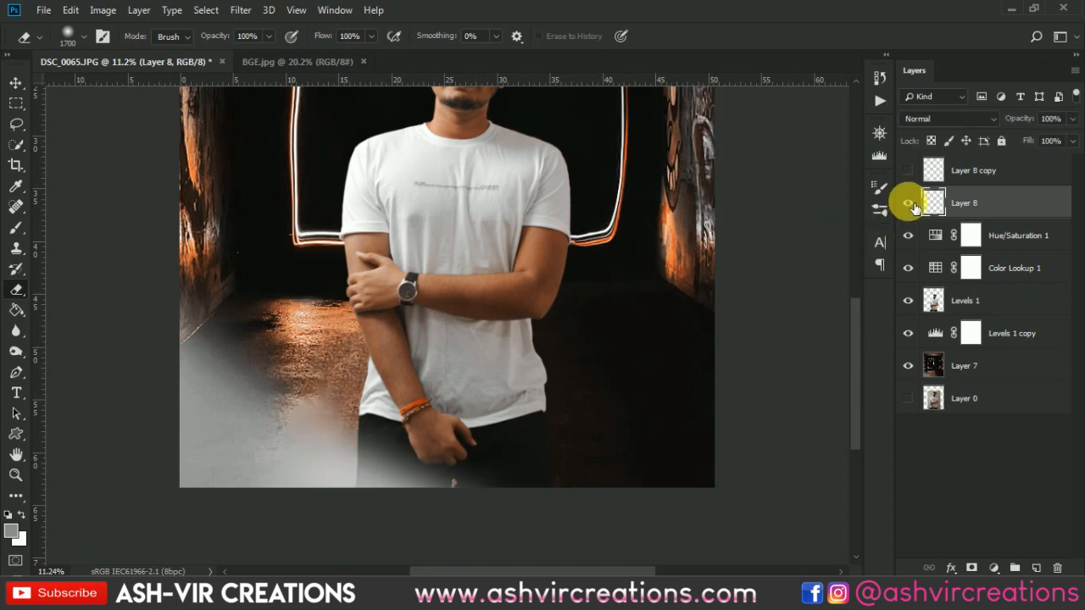
pyautogui.click(909, 204)
pyautogui.click(909, 203)
pyautogui.scroll(-2, 603, 408)
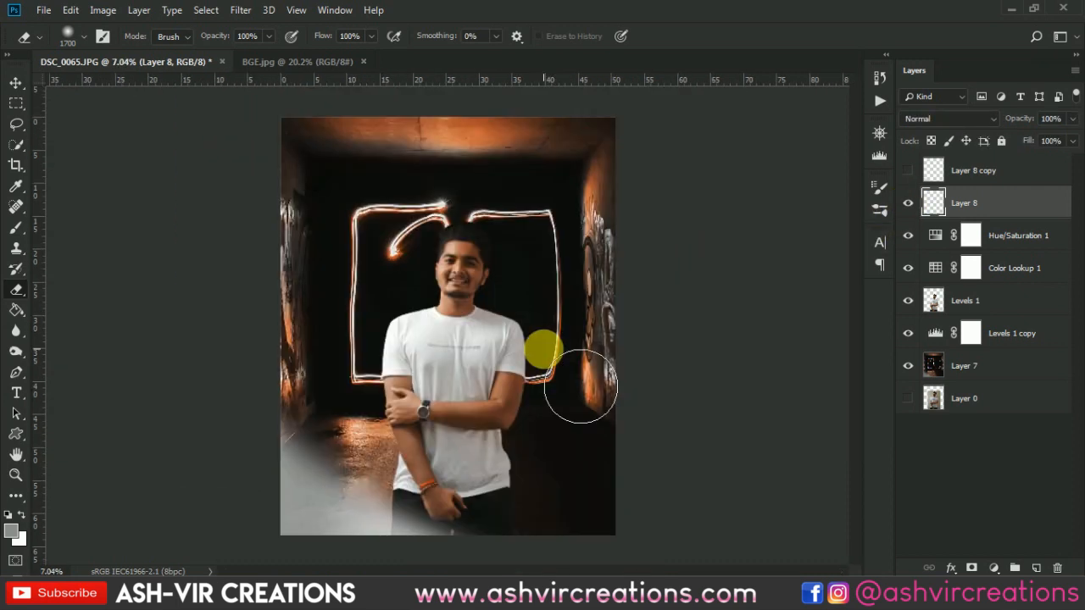
pyautogui.press('v')
pyautogui.scroll(-2, 543, 351)
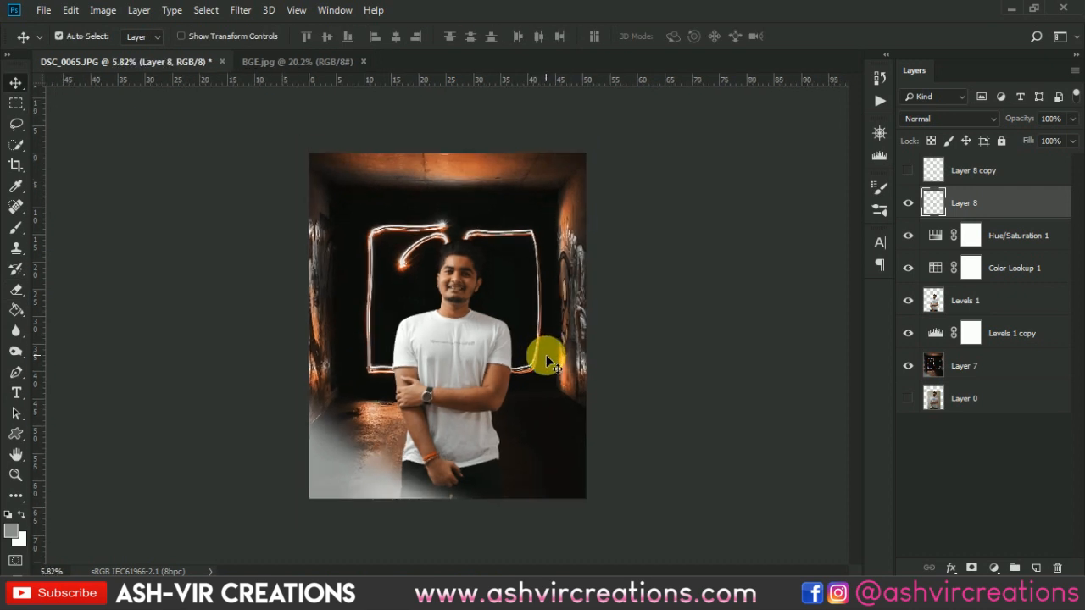
pyautogui.scroll(2, 407, 517)
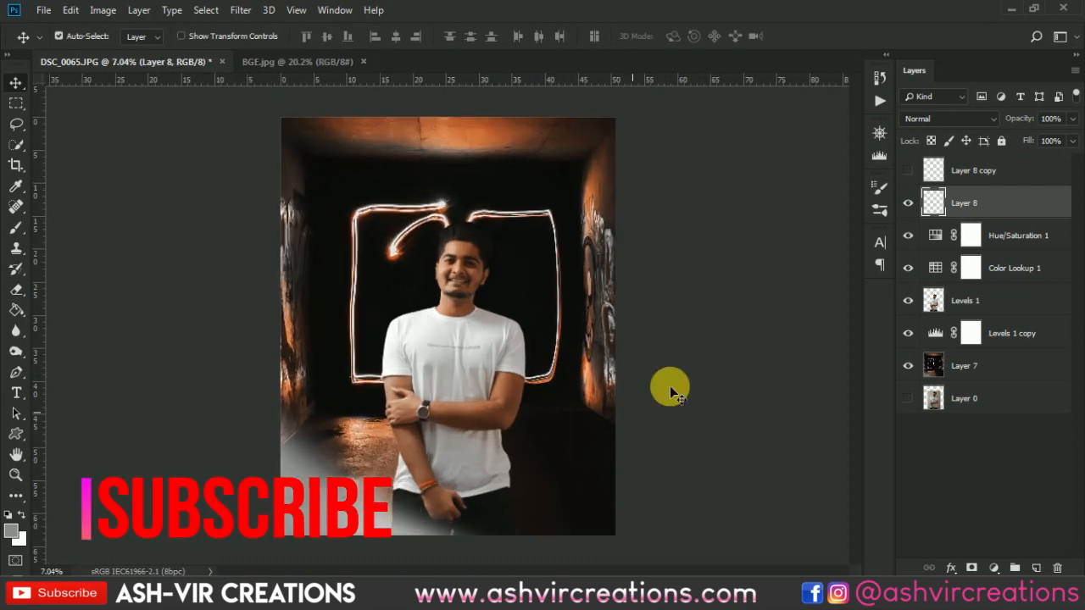
# - Delete the hidden Layer 8 copy and check the remaining light streak in the whole image
pyautogui.click(1014, 173)
pyautogui.press('Delete')
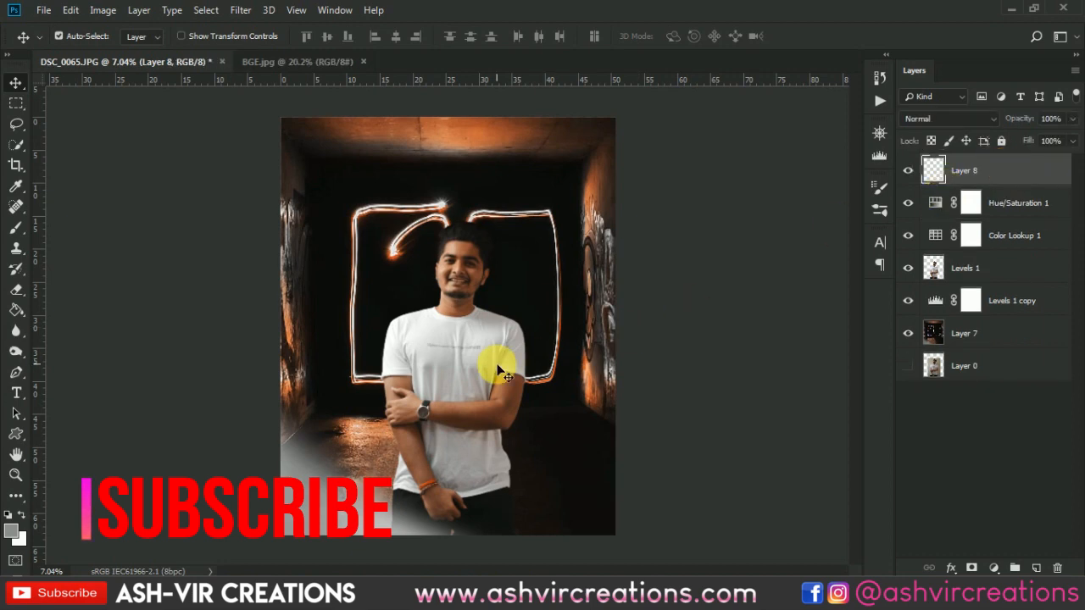
pyautogui.scroll(1, 500, 363)
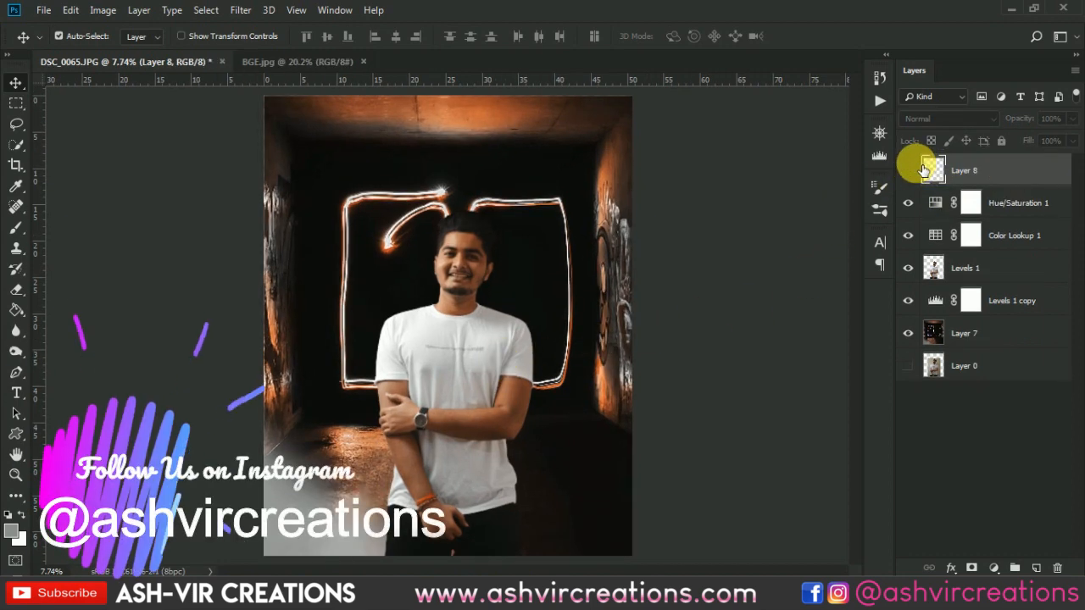
pyautogui.scroll(-1, 573, 358)
pyautogui.scroll(1, 573, 359)
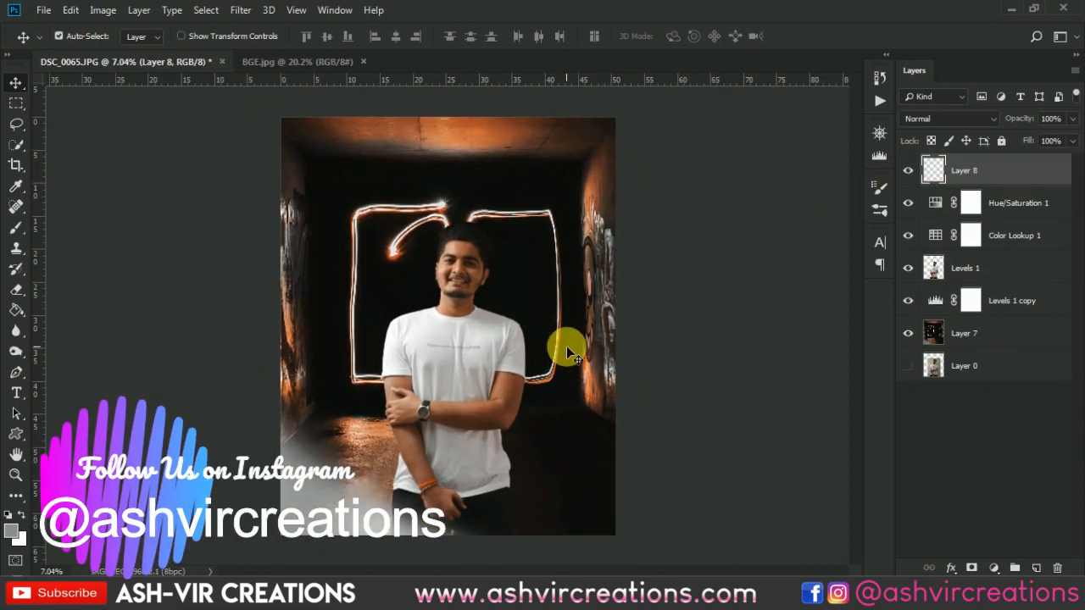
# - Start opening another image file and browse to the 2015 Nov folder on the F: drive
pyautogui.click(43, 10)
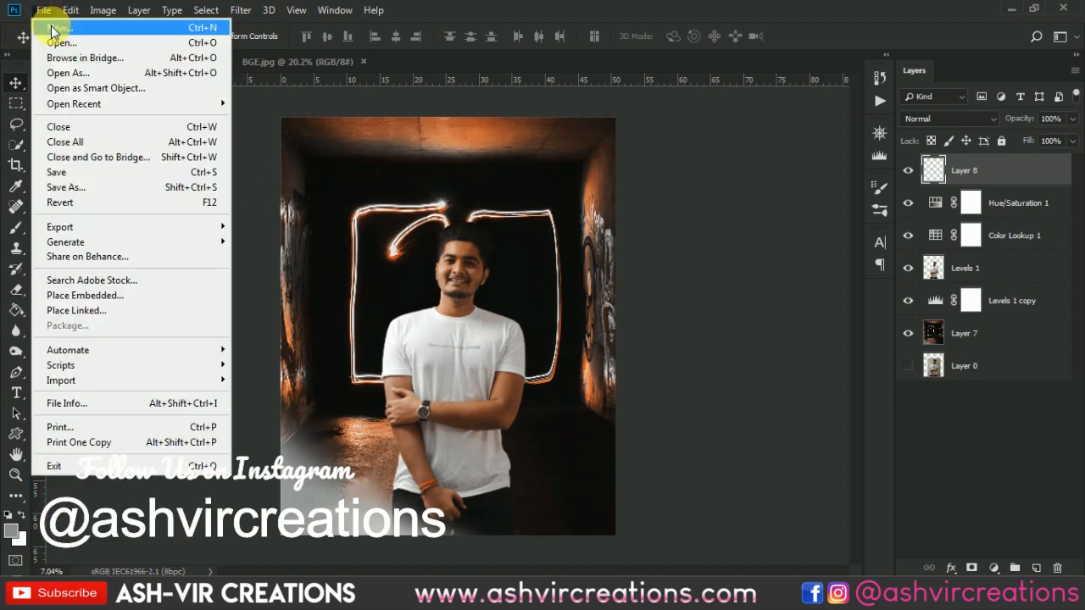
pyautogui.click(59, 42)
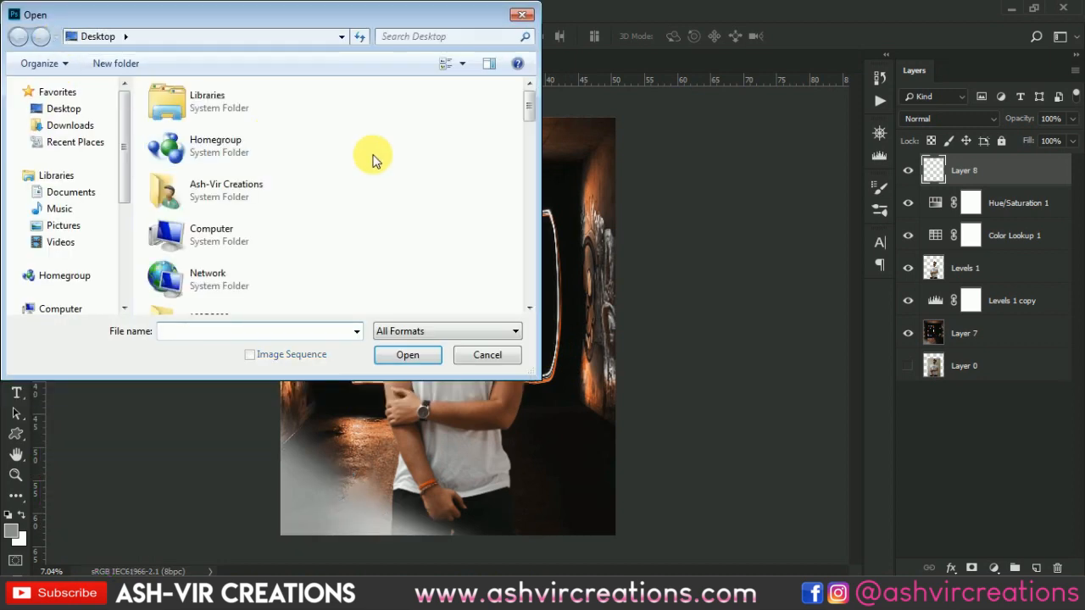
pyautogui.doubleClick(174, 233)
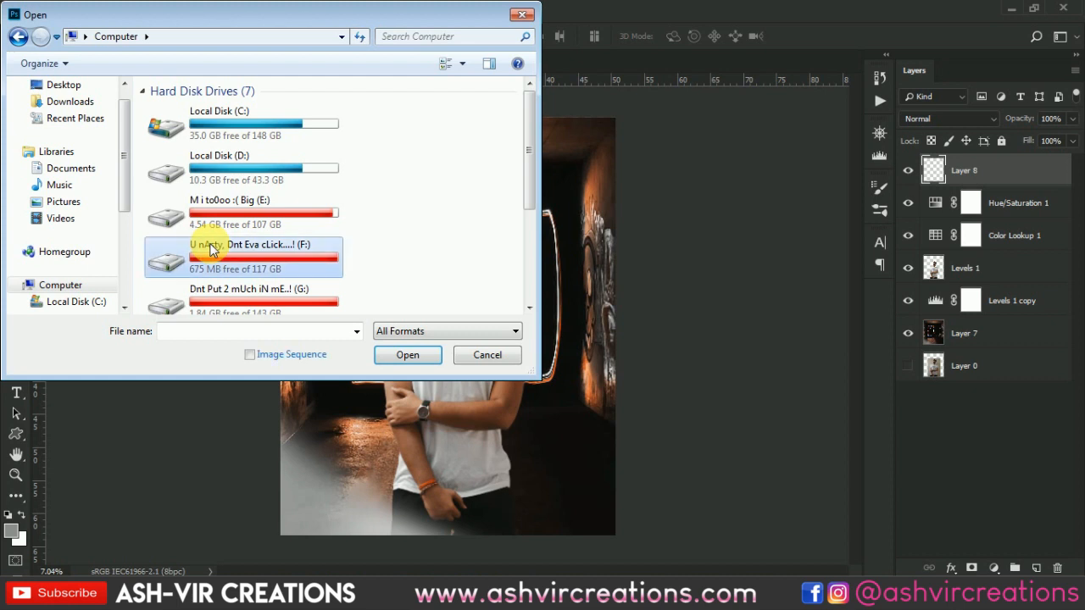
pyautogui.doubleClick(210, 248)
pyautogui.click(205, 161)
pyautogui.doubleClick(206, 161)
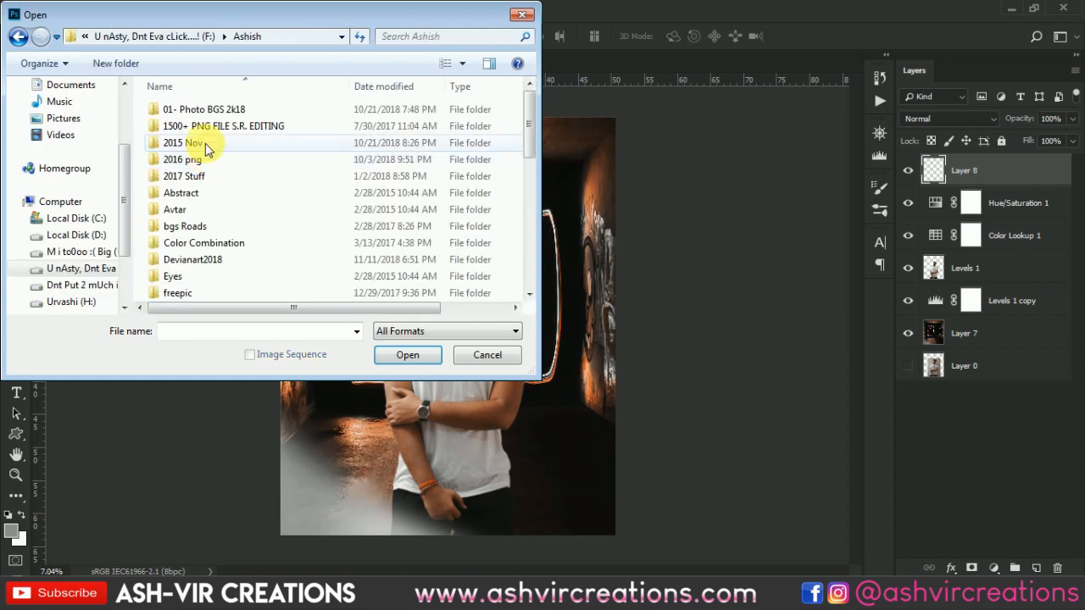
pyautogui.click(208, 143)
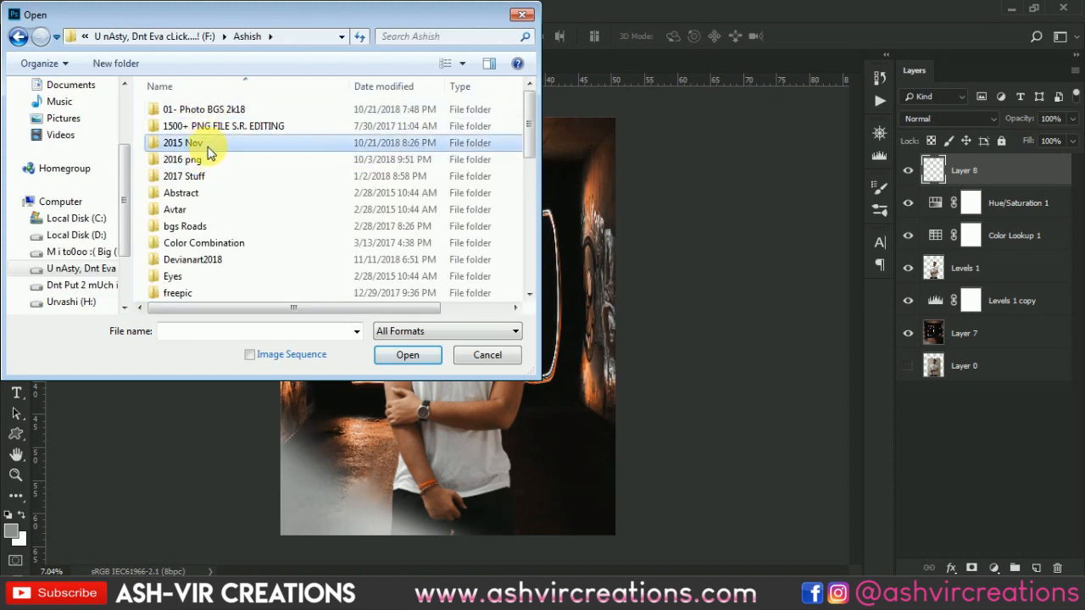
pyautogui.doubleClick(216, 142)
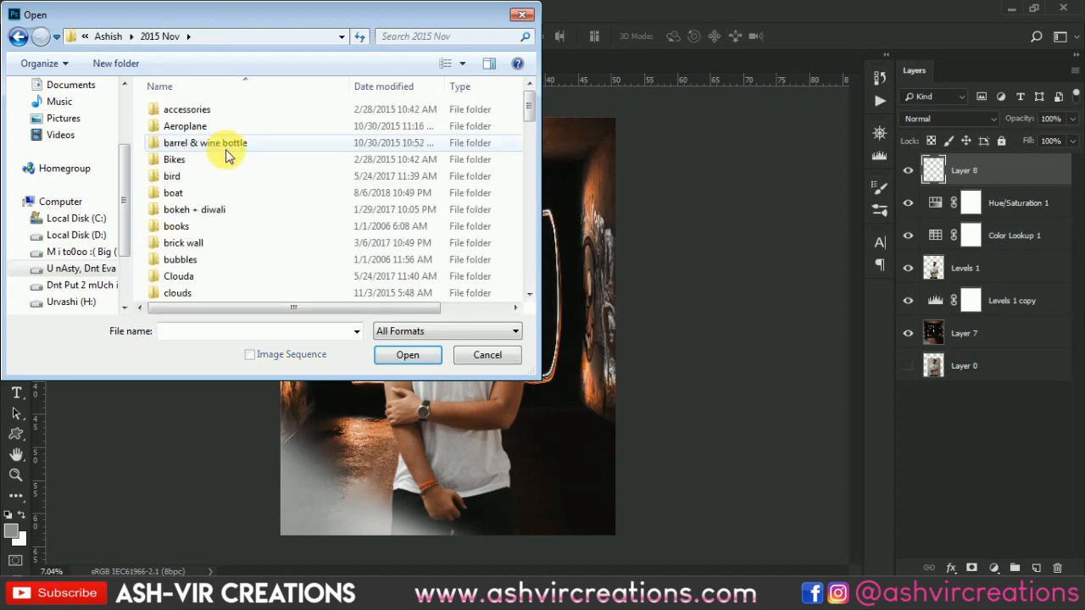
# - Find the smoke fire folder and open the smoke image 74d2c3b7f2e009c10629dd1c7bc959a3.jpg from it
pyautogui.scroll(-15, 225, 155)
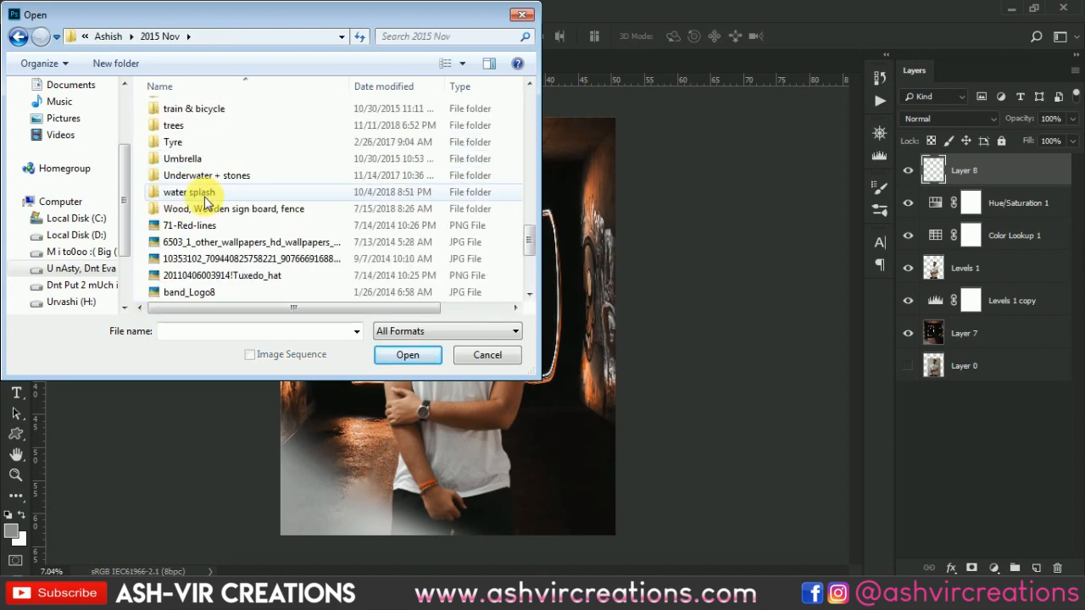
pyautogui.scroll(2, 202, 159)
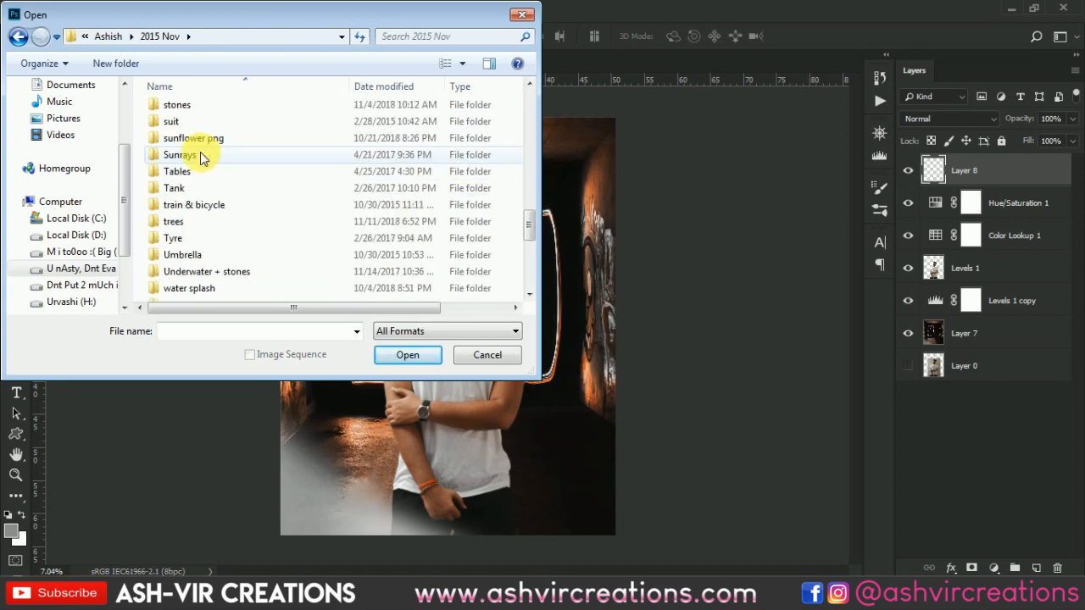
pyautogui.click(209, 156)
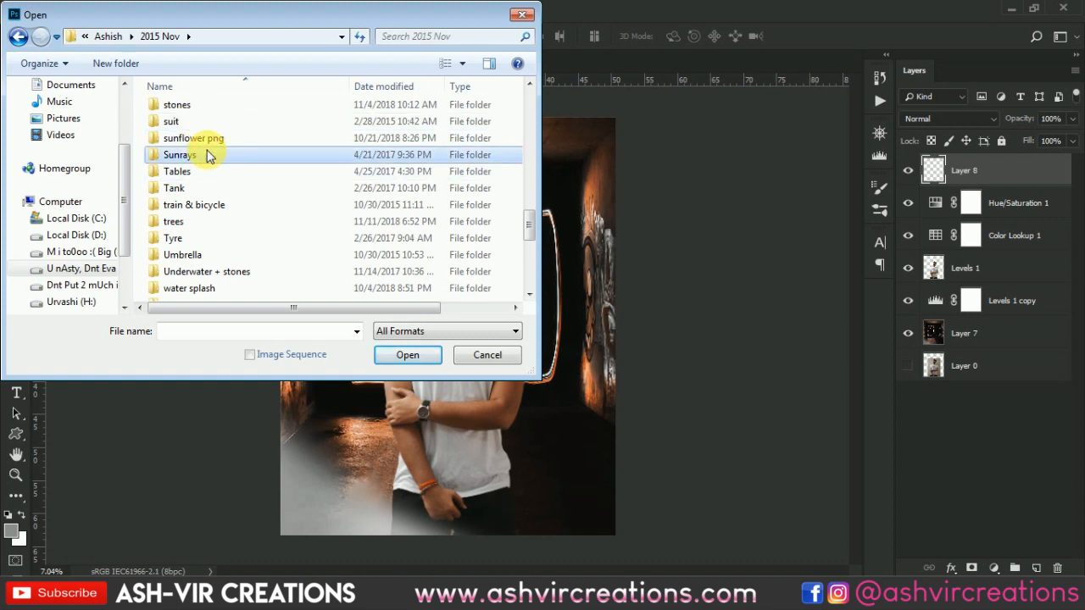
pyautogui.scroll(1, 209, 156)
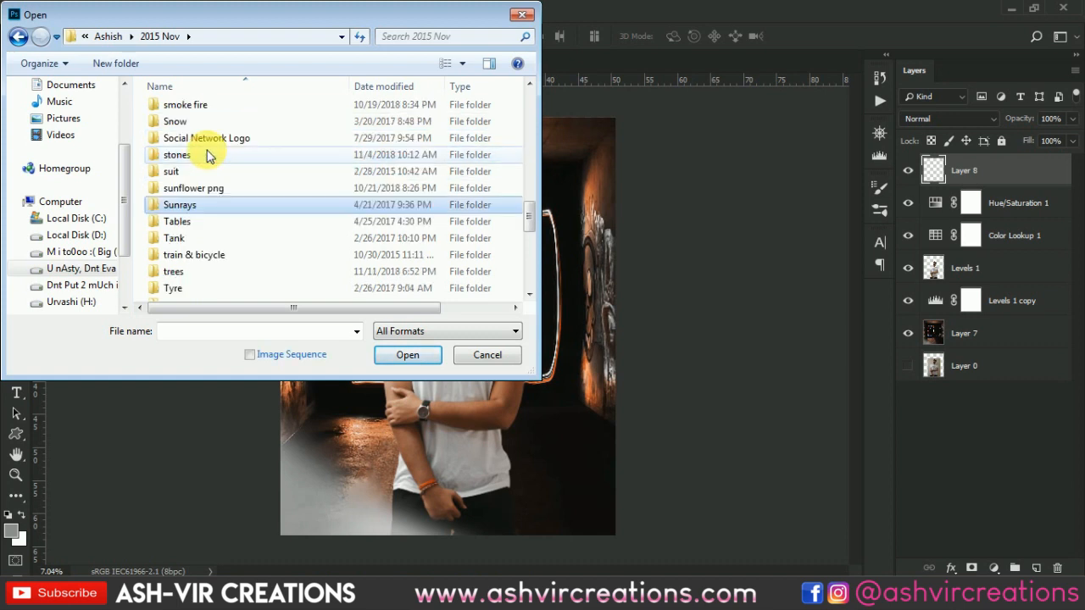
pyautogui.doubleClick(209, 105)
pyautogui.doubleClick(203, 142)
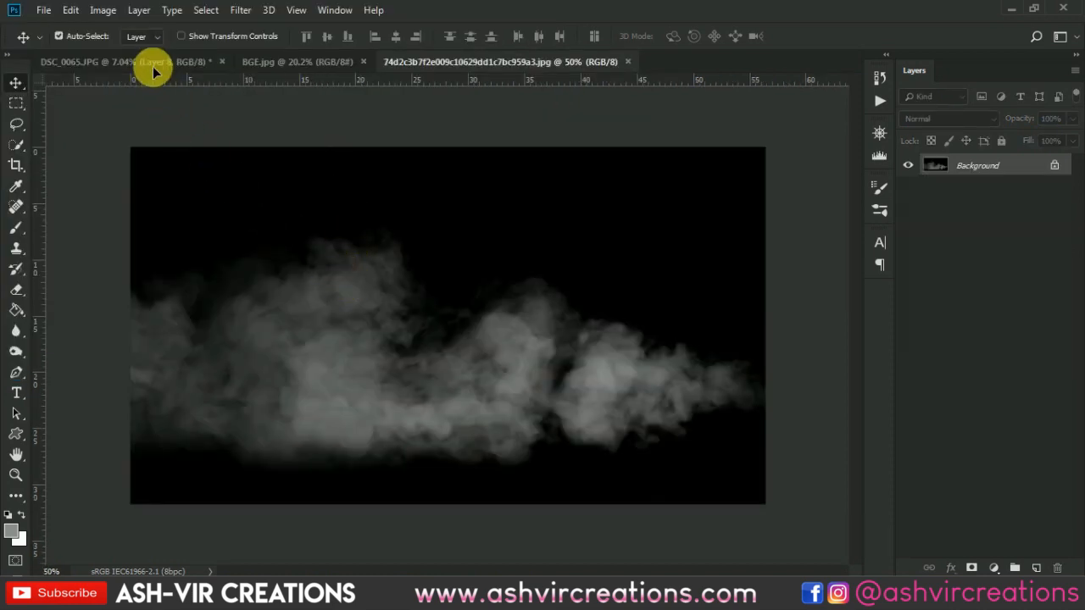
# - Copy the smoke image into the DSC_0065.JPG document as a layer and enlarge it to about 317%
pyautogui.moveTo(152, 66); pyautogui.dragTo(353, 186)
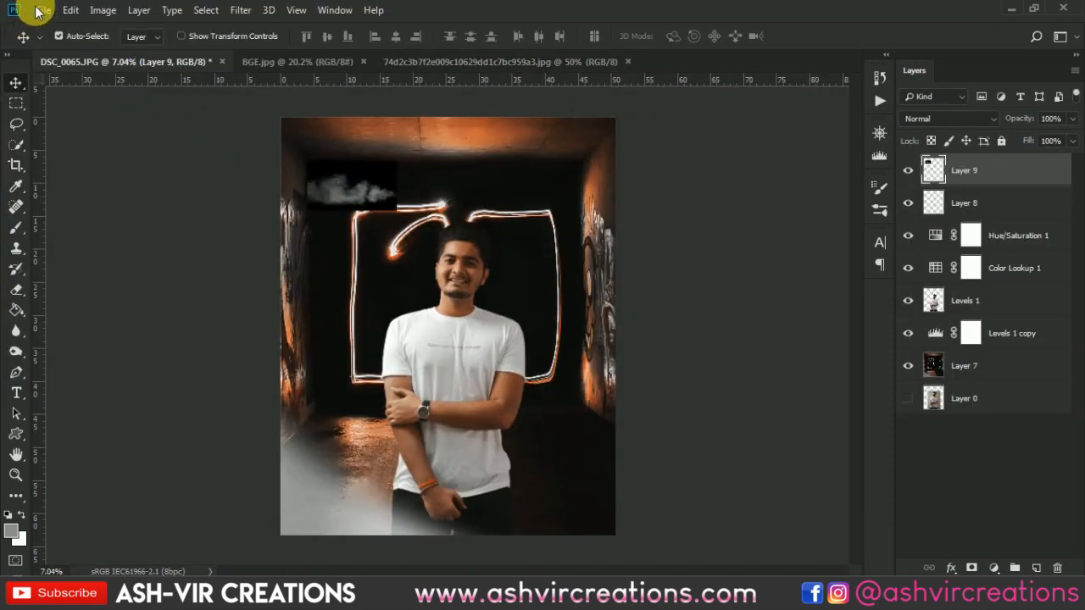
pyautogui.click(70, 10)
pyautogui.click(122, 326)
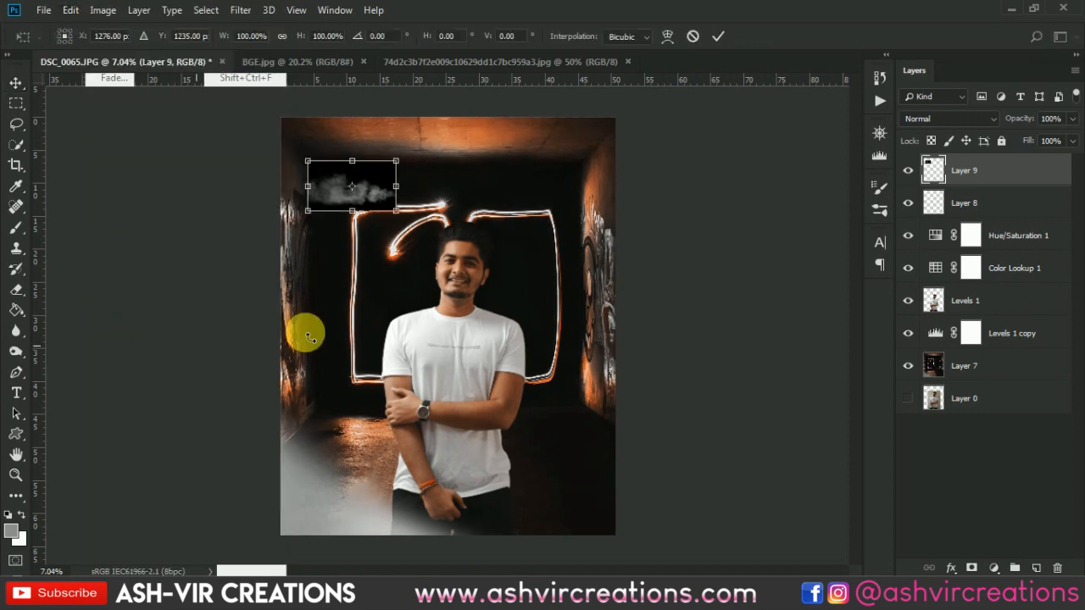
pyautogui.moveTo(396, 210); pyautogui.dragTo(484, 266)
# - Set the smoke layer's blend mode to Screen and enlarge it to about 559% across the bottom of the portrait
pyautogui.click(949, 119)
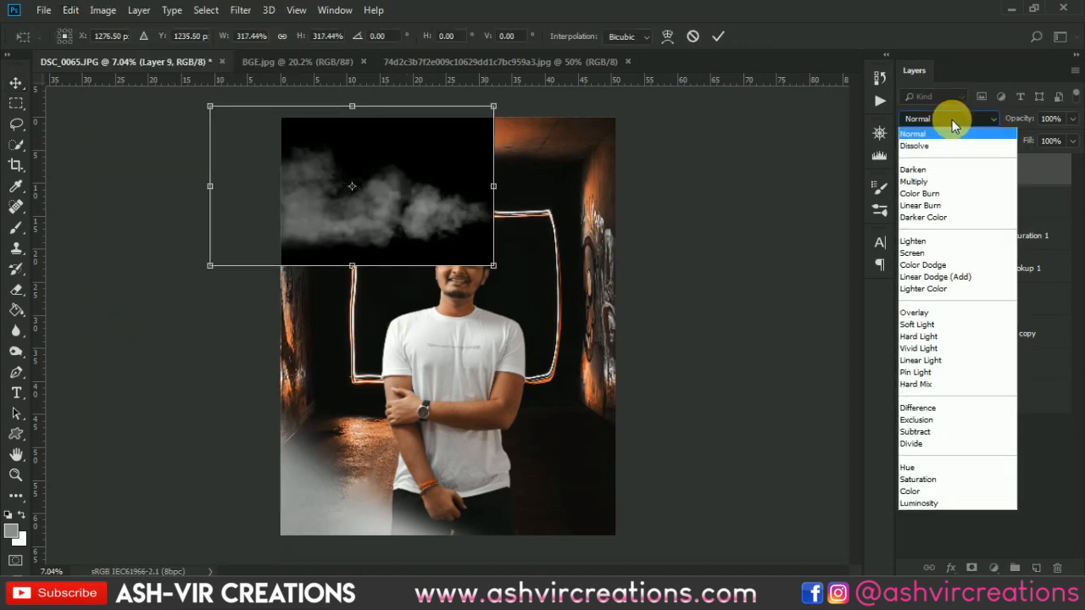
pyautogui.click(913, 253)
pyautogui.moveTo(412, 181); pyautogui.dragTo(595, 516)
pyautogui.hotkey('ctrl', '-')
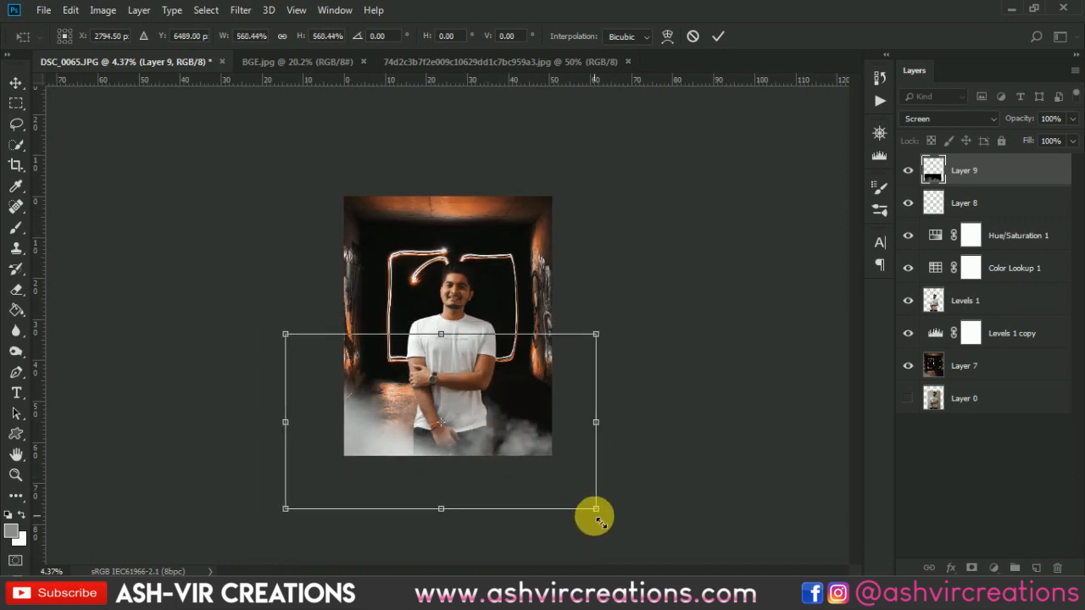
pyautogui.moveTo(488, 391)
pyautogui.mouseDown()
pyautogui.moveTo(460, 528)
pyautogui.moveTo(491, 434)
pyautogui.moveTo(488, 407)
pyautogui.mouseUp()
pyautogui.hotkey('ctrl', '+')
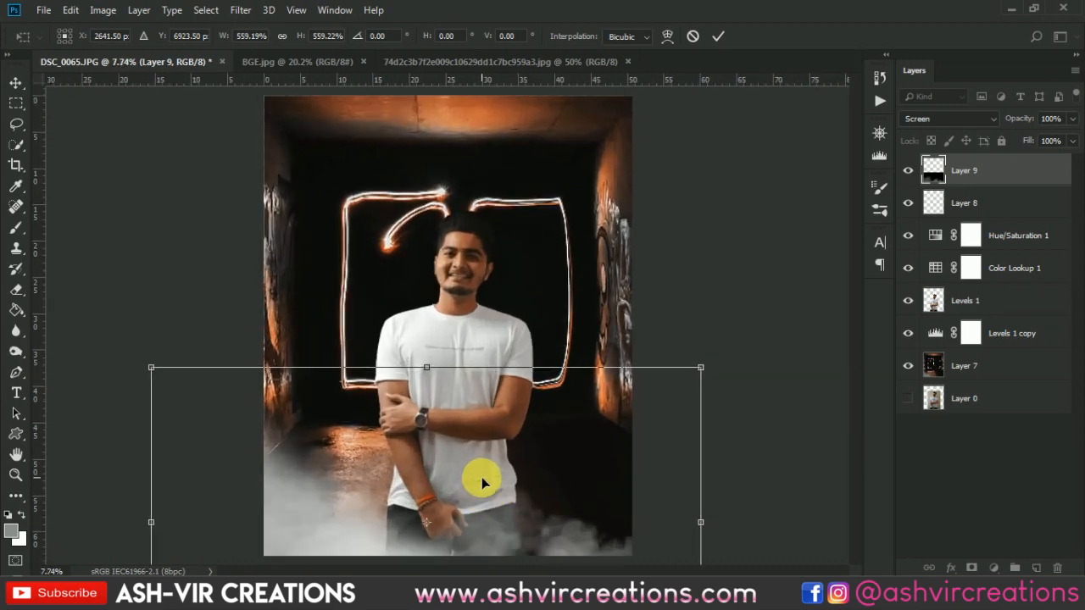
# - Shift the smoke slightly along the portrait's bottom edge, apply the transform and check the blend around the man
pyautogui.scroll(1, 536, 317)
pyautogui.moveTo(528, 327); pyautogui.dragTo(606, 113)
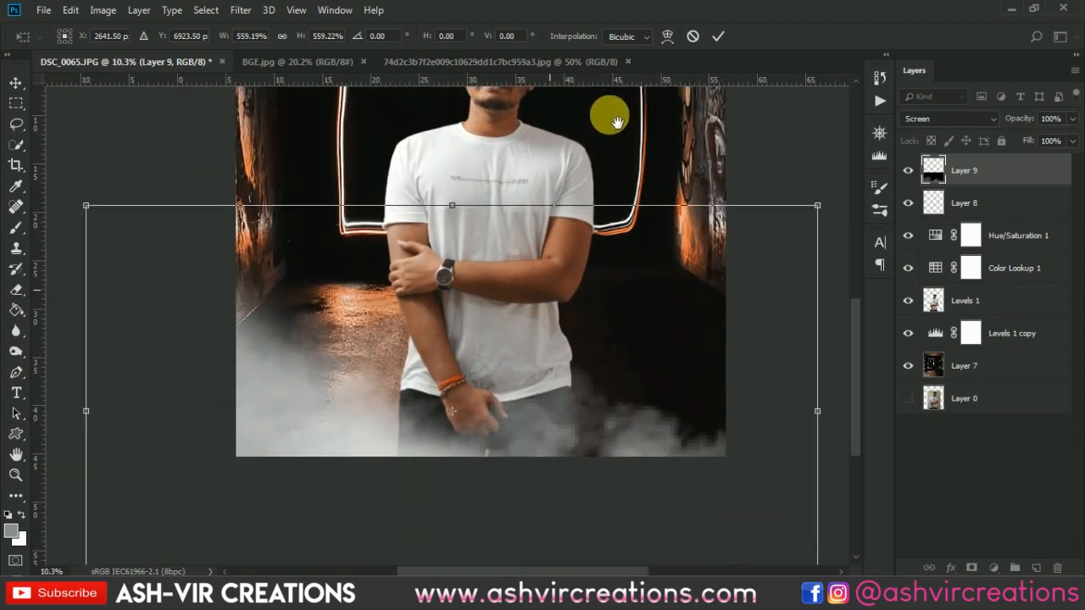
pyautogui.moveTo(581, 359); pyautogui.dragTo(555, 388)
pyautogui.press('Return')
pyautogui.scroll(1, 527, 431)
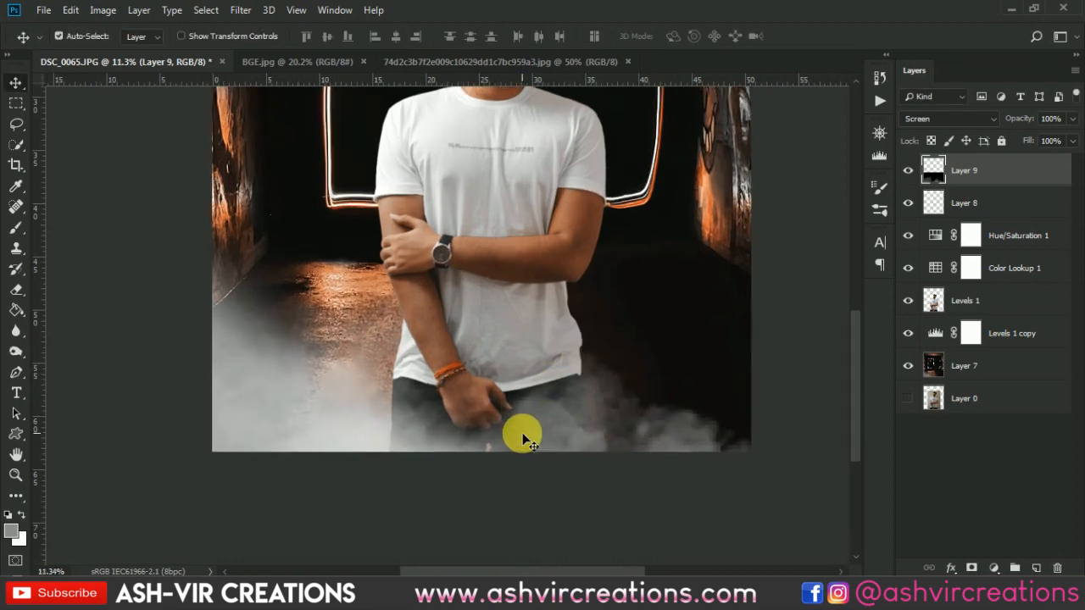
pyautogui.scroll(-3, 526, 434)
pyautogui.scroll(3, 526, 430)
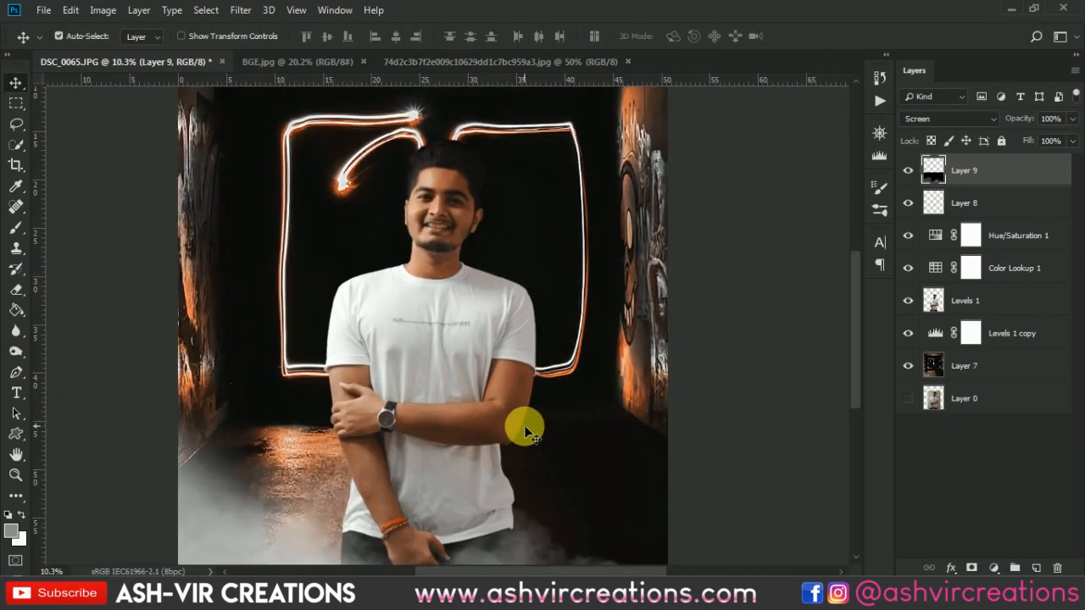
pyautogui.scroll(-2, 543, 286)
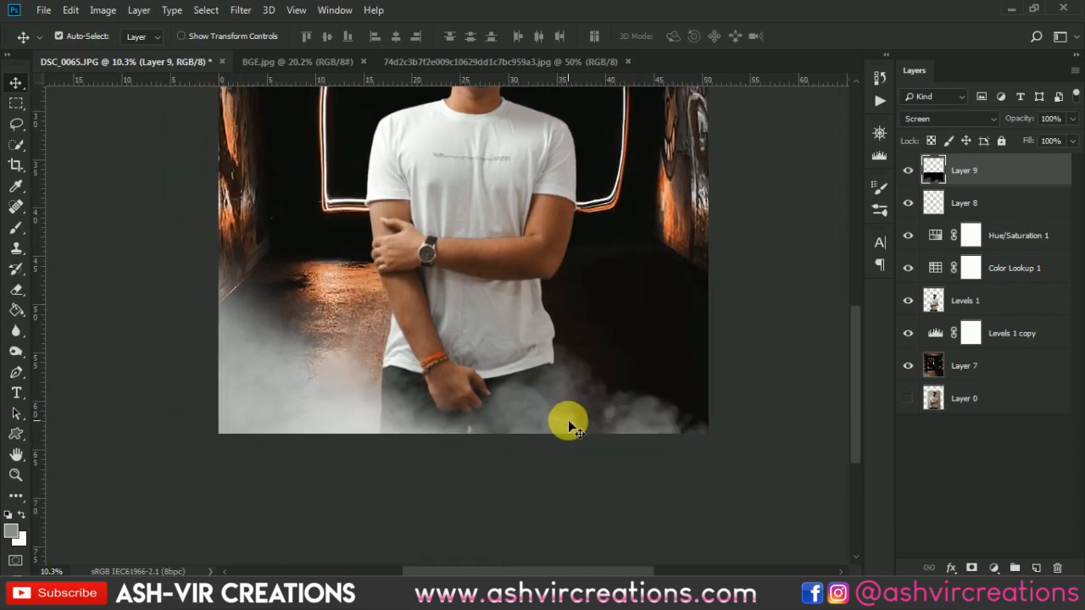
# - Duplicate Layer 9 and move the copy beneath the Levels 1 layer, behind the man
pyautogui.rightClick(993, 175)
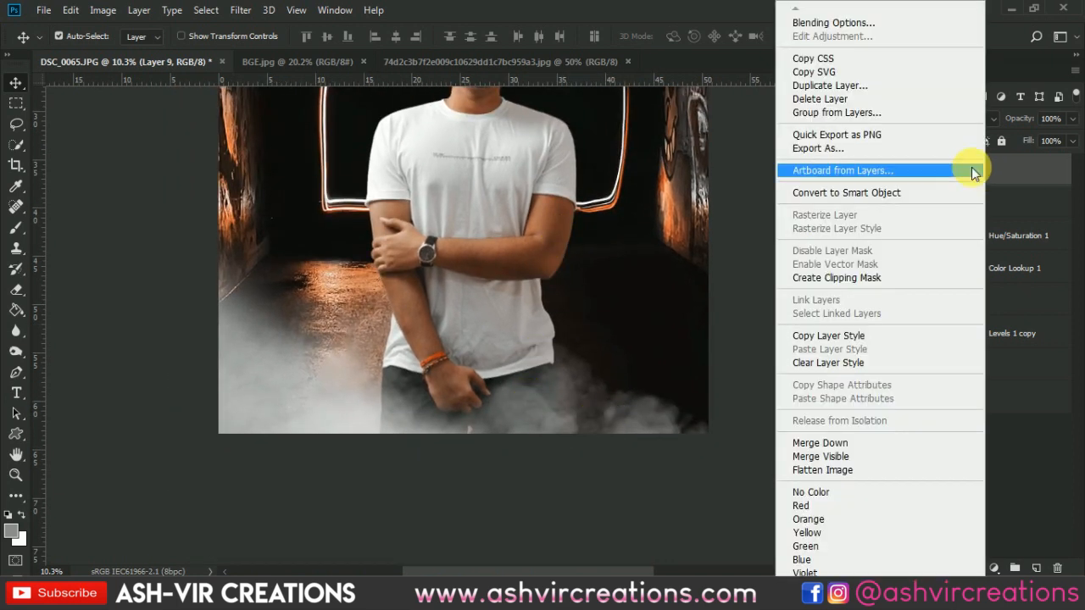
pyautogui.click(863, 84)
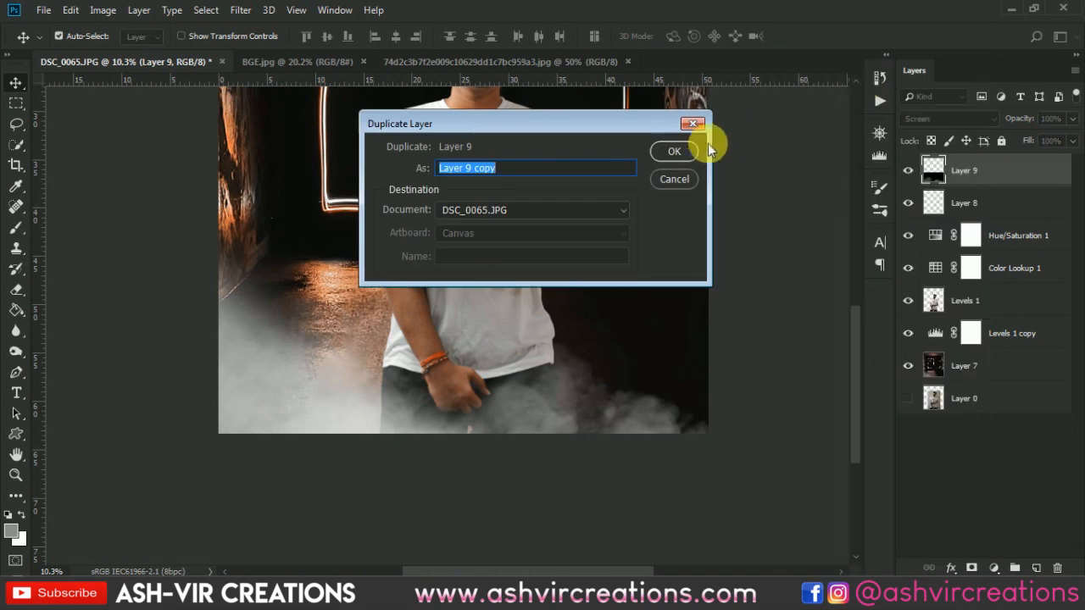
pyautogui.click(678, 151)
pyautogui.moveTo(1008, 174); pyautogui.dragTo(1002, 339)
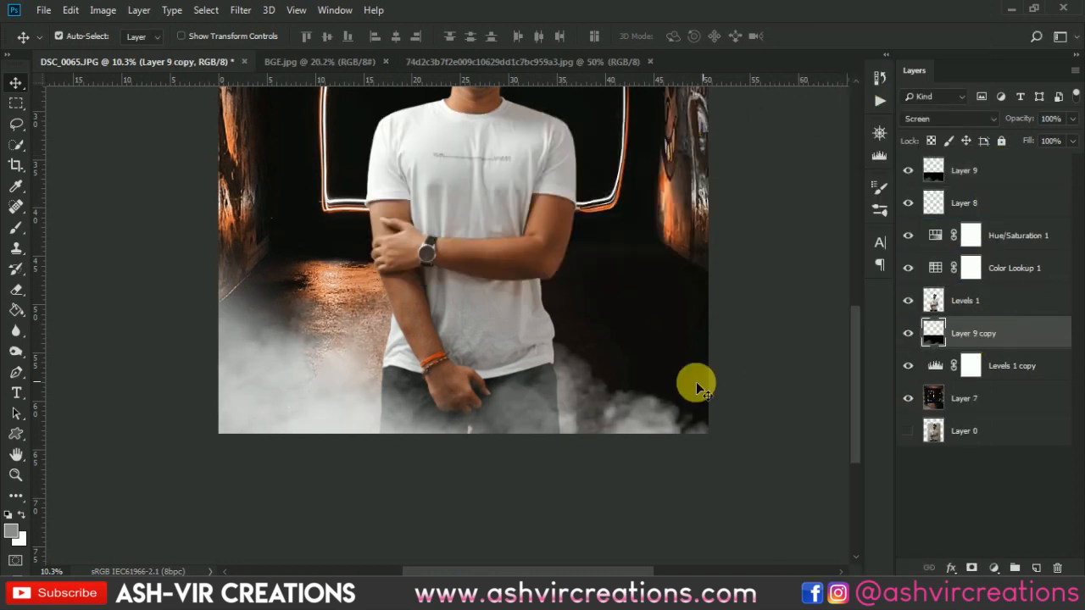
# - Free-transform the Layer 9 copy, raising the smoke behind the man and flipping it horizontally
pyautogui.hotkey('ctrl', 't')
pyautogui.moveTo(543, 427); pyautogui.dragTo(534, 277)
pyautogui.rightClick(565, 376)
pyautogui.click(611, 353)
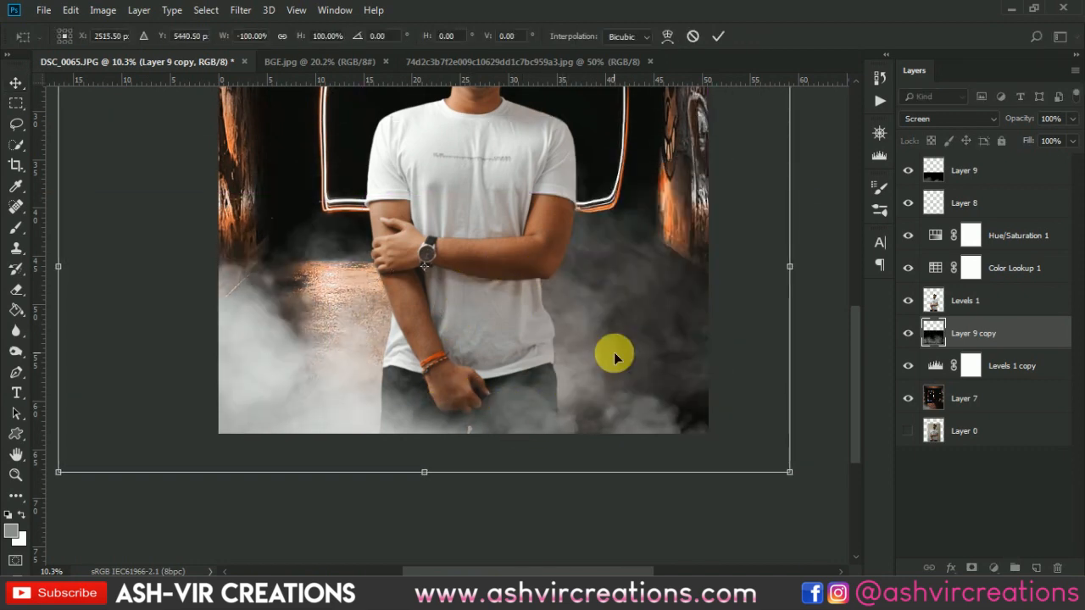
# - Reposition the flipped smoke so it drifts over the dark floor and wall at the image's right side, and apply the transform
pyautogui.moveTo(569, 336); pyautogui.dragTo(531, 354)
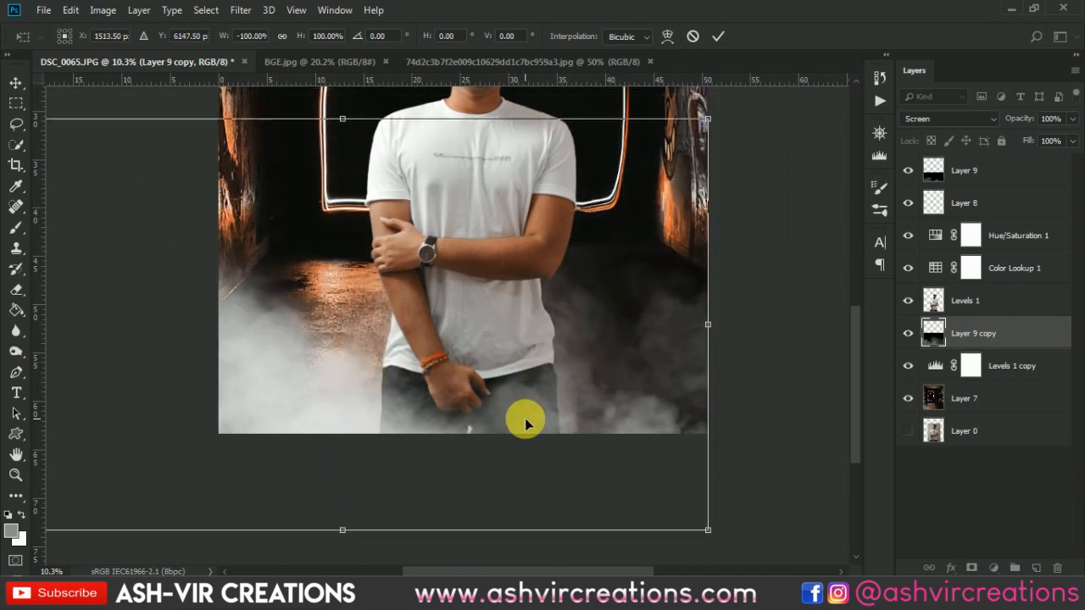
pyautogui.moveTo(494, 511); pyautogui.dragTo(596, 165)
pyautogui.scroll(-8, 594, 175)
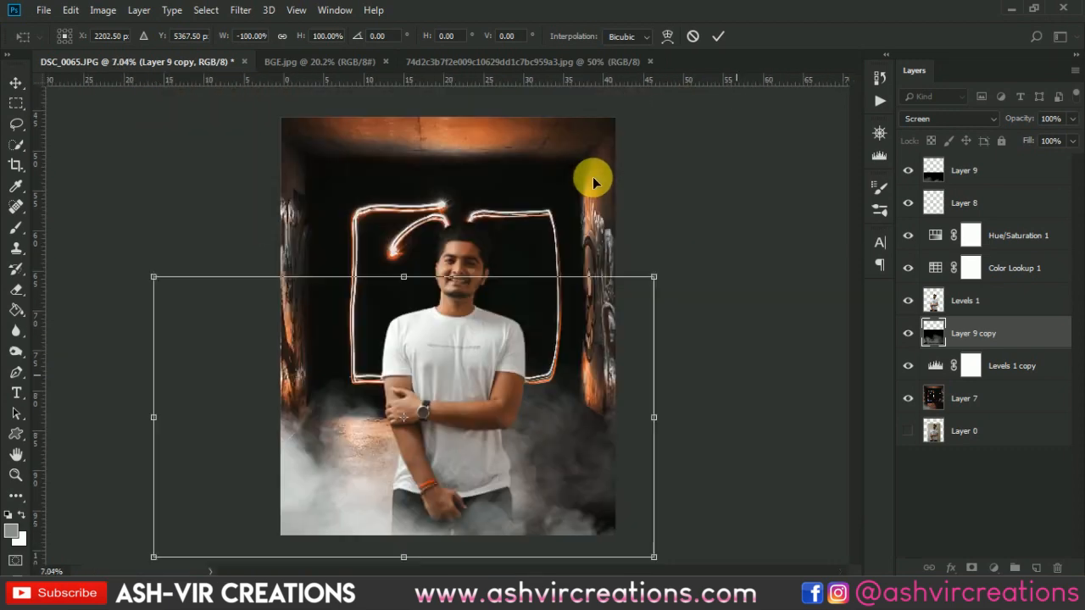
pyautogui.scroll(4, 592, 287)
pyautogui.scroll(-3, 534, 395)
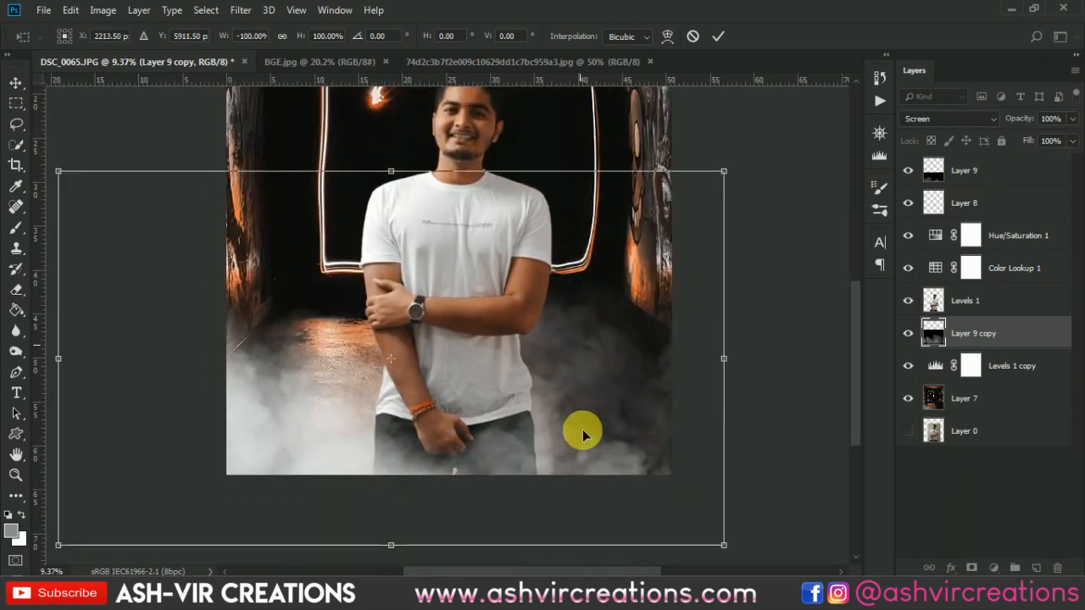
pyautogui.moveTo(611, 398); pyautogui.dragTo(567, 300)
pyautogui.moveTo(574, 342); pyautogui.dragTo(578, 316)
pyautogui.press('Return')
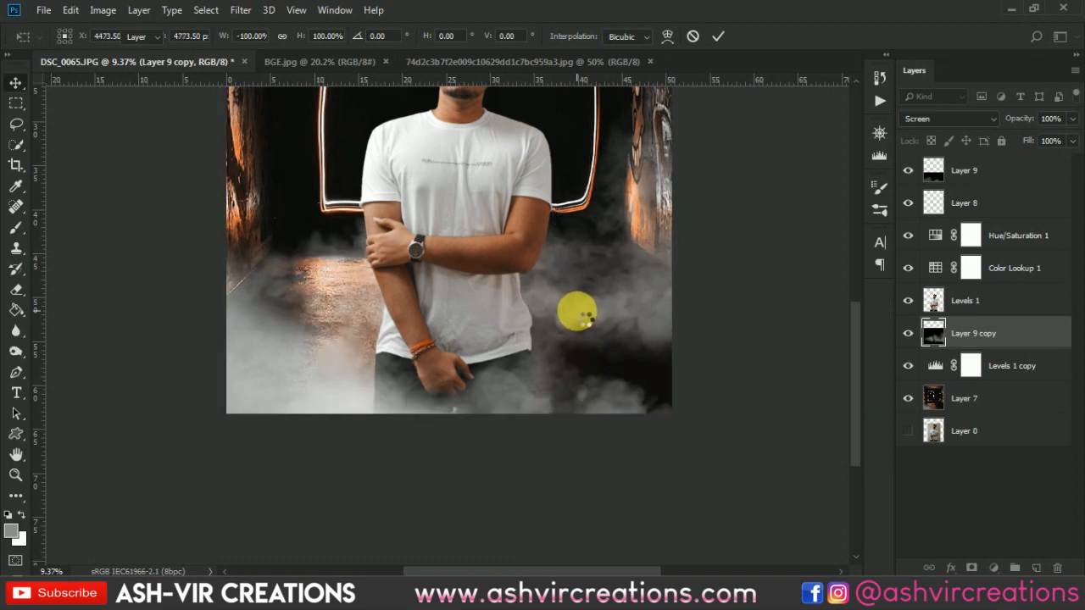
pyautogui.hotkey('ctrl', '0')
pyautogui.click(589, 453)
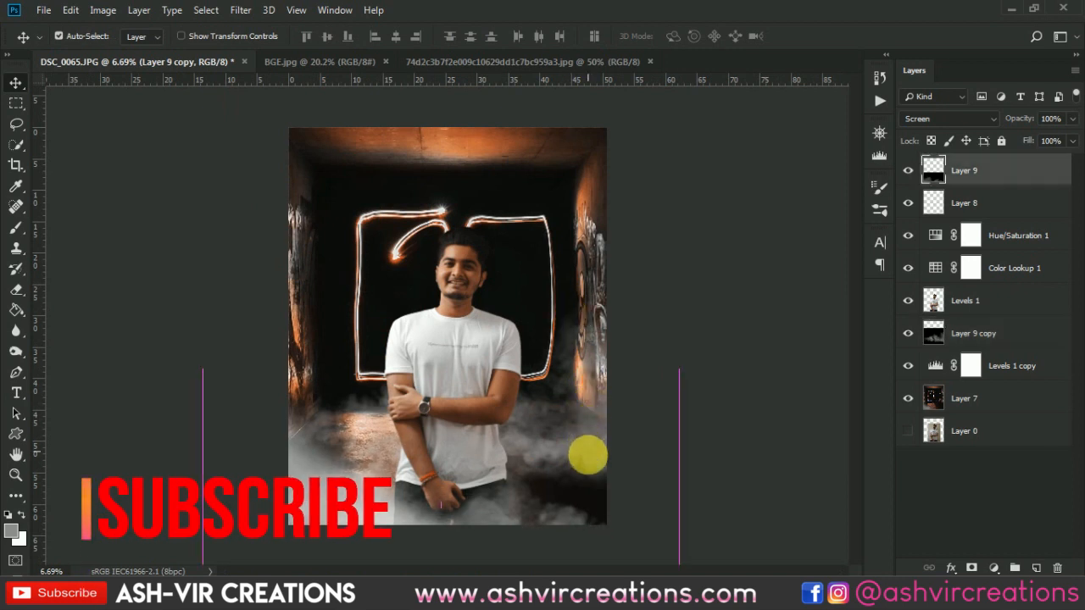
pyautogui.click(964, 200)
pyautogui.hotkey('ctrl', 't')
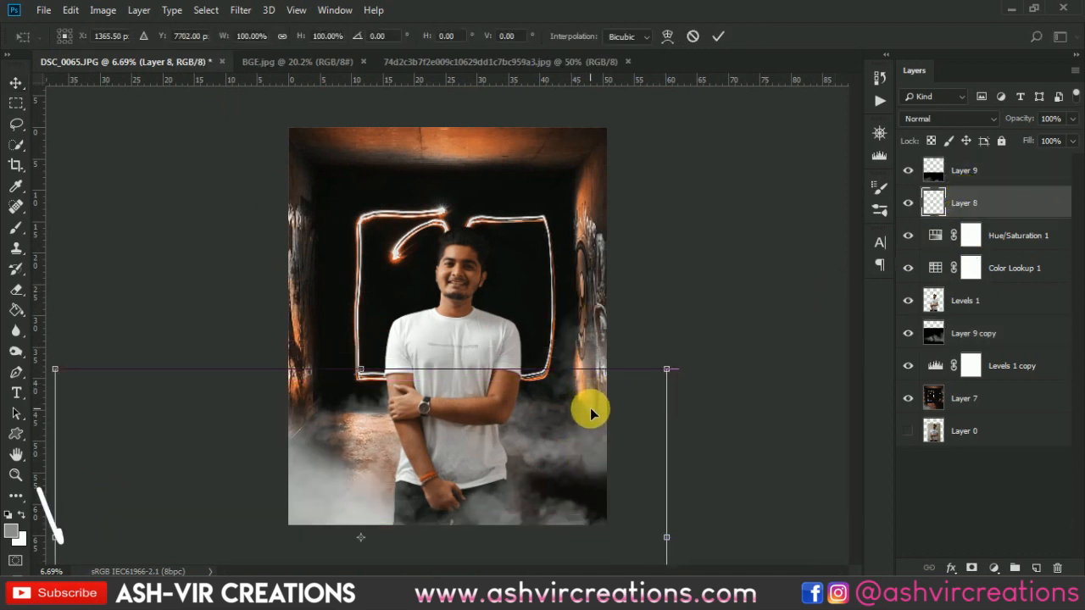
pyautogui.press('Return')
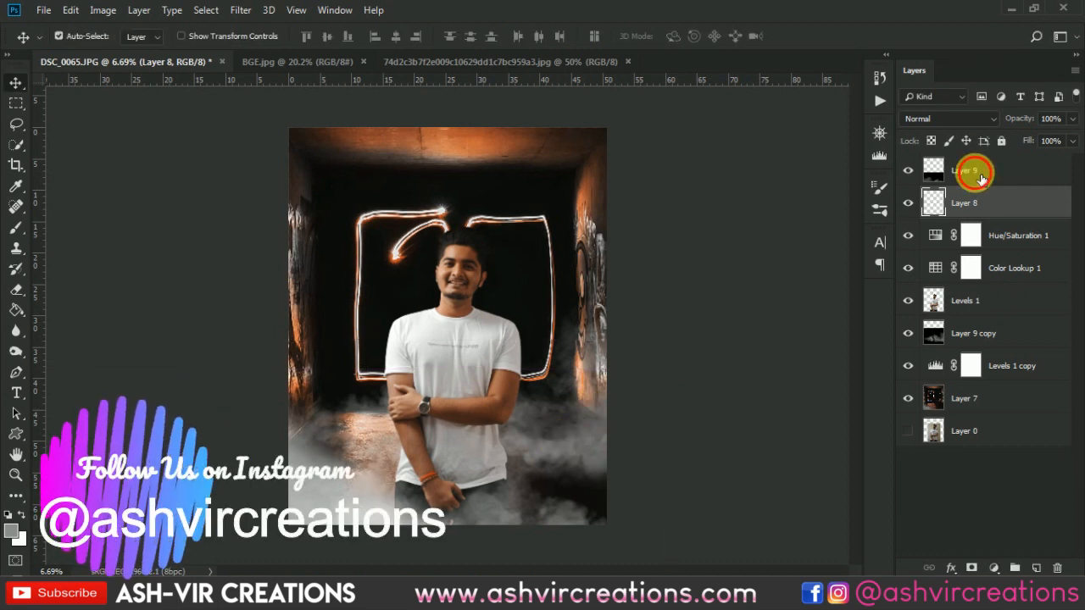
pyautogui.click(974, 170)
pyautogui.click(906, 171)
pyautogui.click(906, 170)
# - Move the Layer 9 copy lower behind the man and compare the image with and without that smoke
pyautogui.click(964, 332)
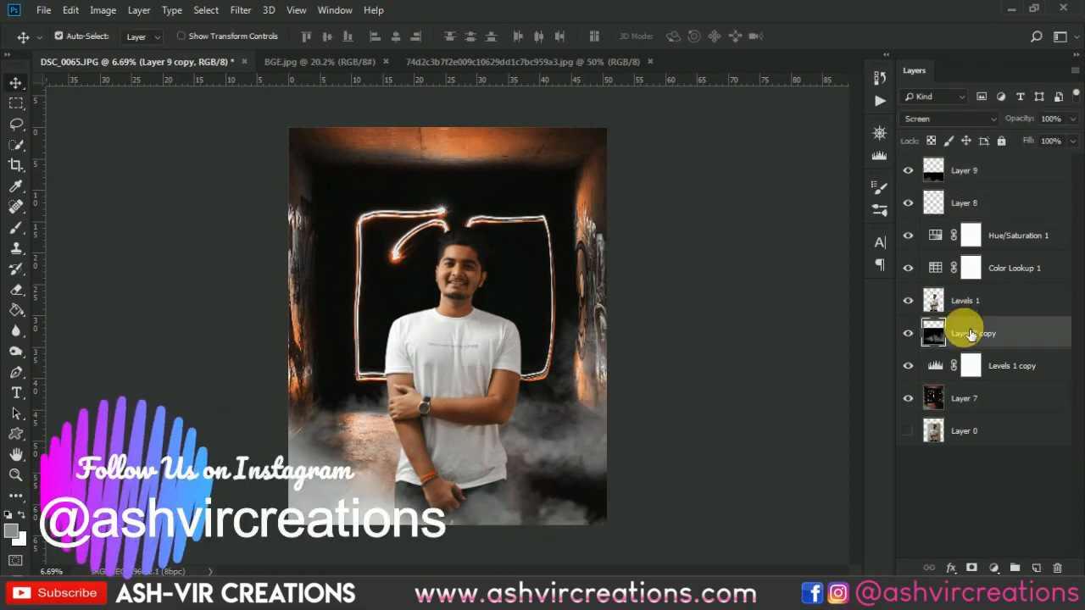
pyautogui.hotkey('ctrl', 't')
pyautogui.moveTo(618, 412); pyautogui.dragTo(629, 390)
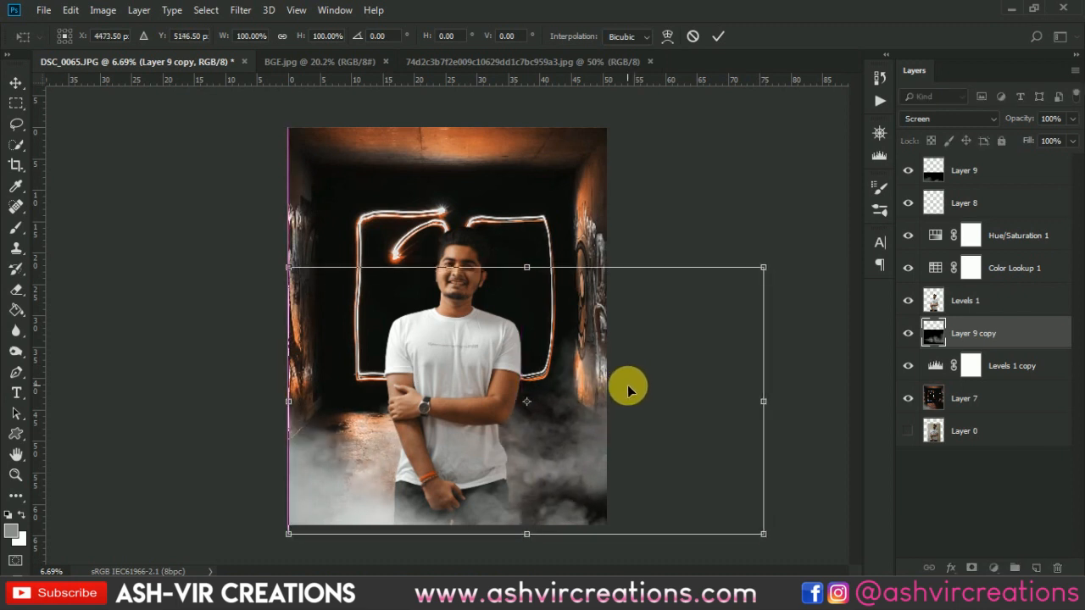
pyautogui.press('Return')
pyautogui.scroll(-2, 558, 398)
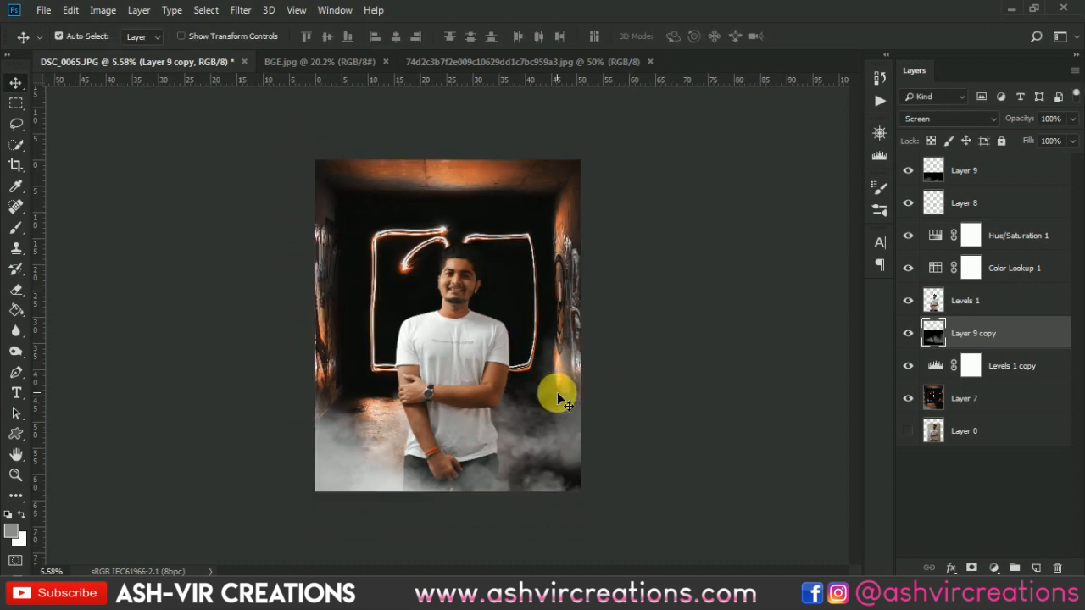
pyautogui.scroll(3, 558, 398)
pyautogui.click(909, 333)
pyautogui.click(909, 333)
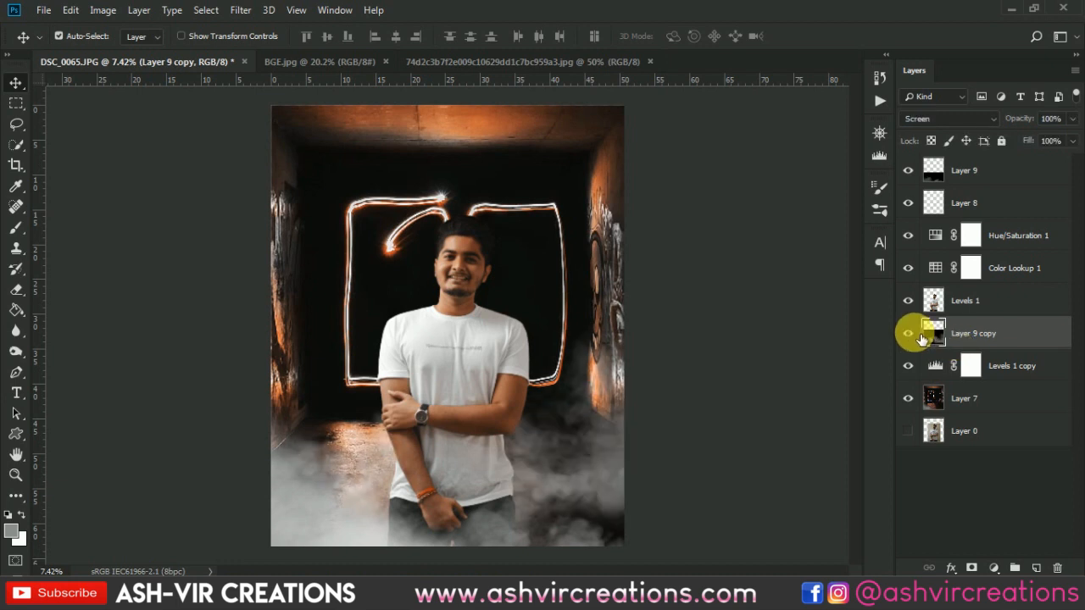
# - Compare the image with and without Layer 8, leave the layer visible, and set its opacity to 57%
pyautogui.click(911, 205)
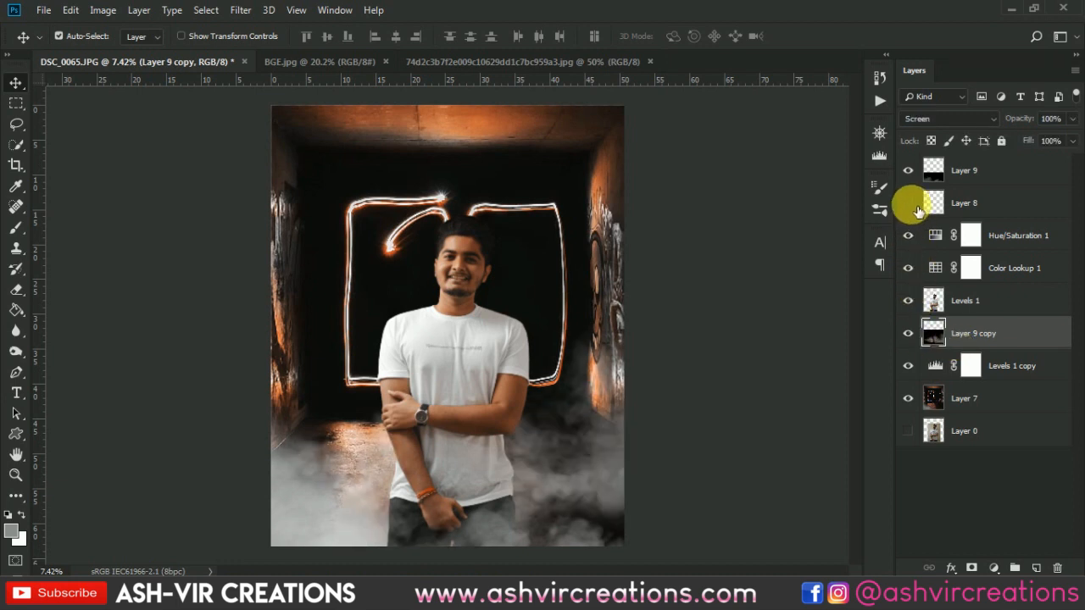
pyautogui.click(911, 205)
pyautogui.click(910, 204)
pyautogui.scroll(-2, 484, 436)
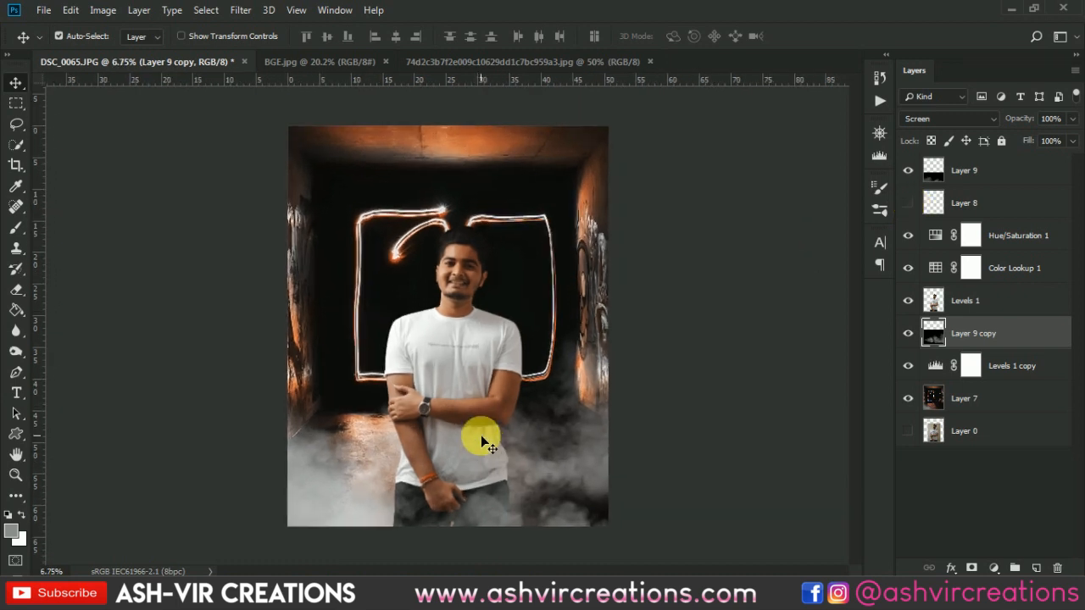
pyautogui.click(911, 201)
pyautogui.click(981, 211)
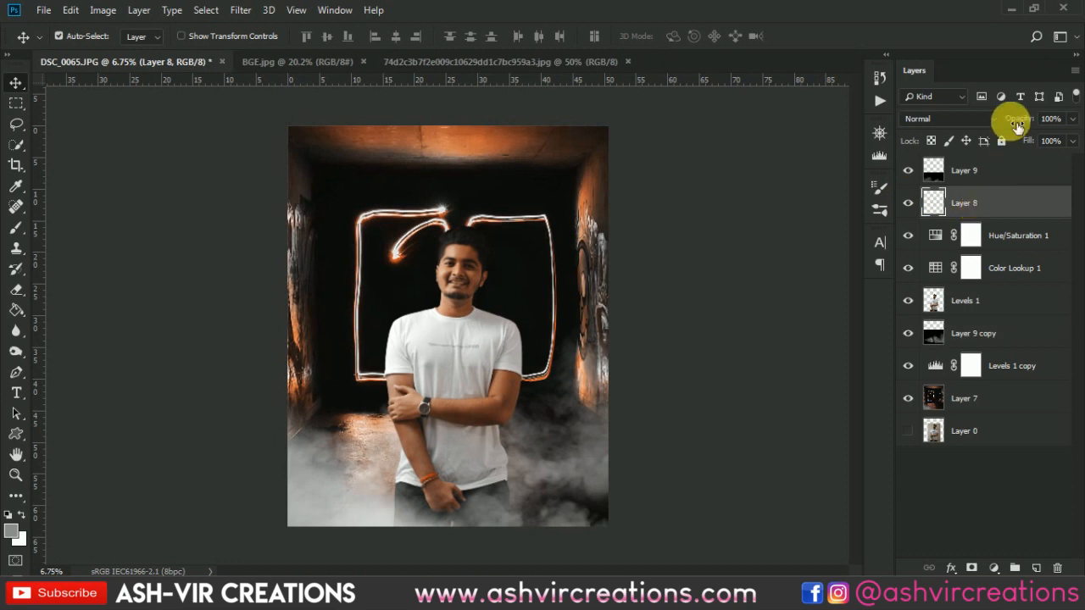
pyautogui.moveTo(1023, 122); pyautogui.dragTo(982, 110)
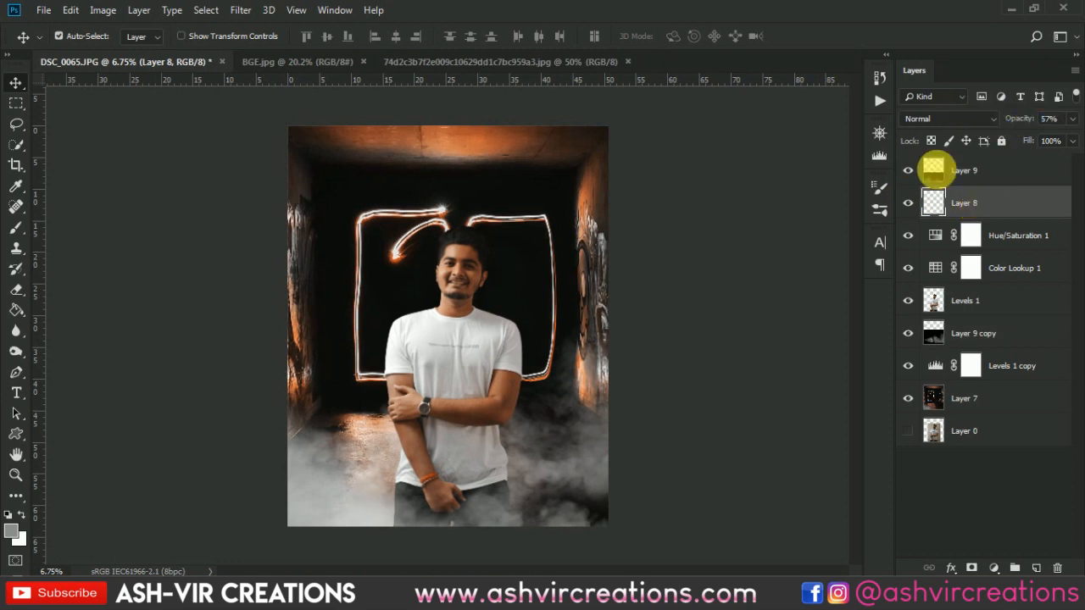
# - Move Layer 9 and Layer 8 together beneath the Color Lookup 1 adjustment, directly above the Levels 1 layer
pyautogui.click(1001, 178)
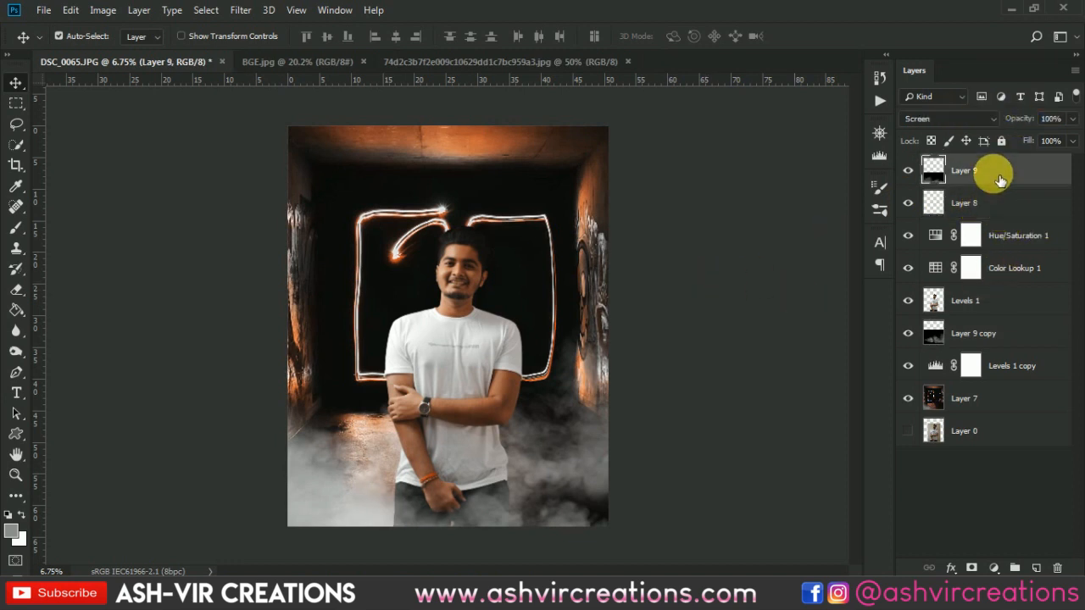
pyautogui.keyDown('shift'); pyautogui.click(998, 190); pyautogui.keyUp('shift')
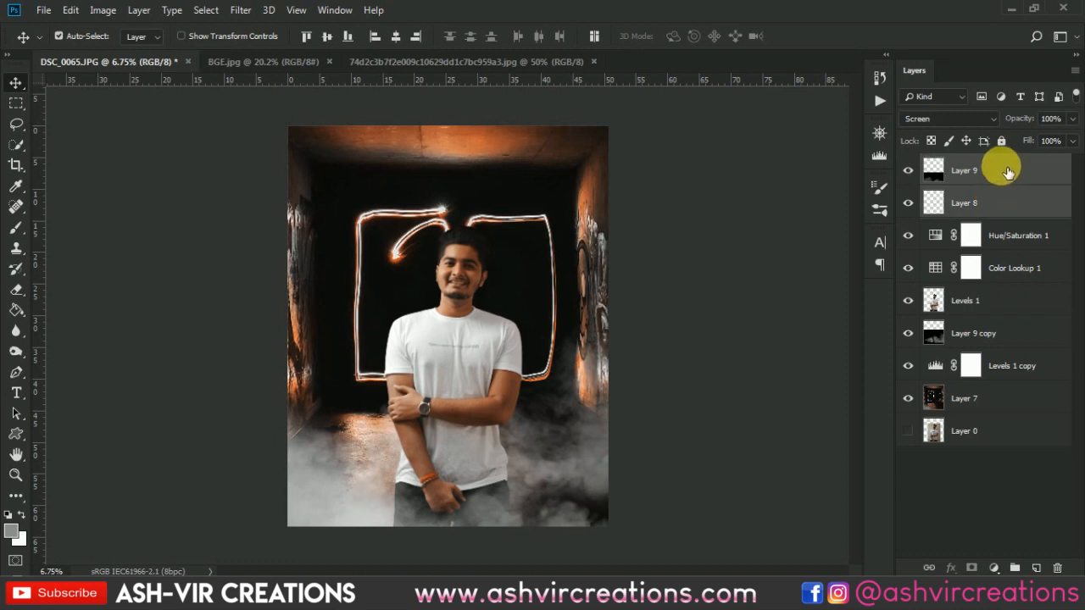
pyautogui.moveTo(1005, 183); pyautogui.dragTo(997, 289)
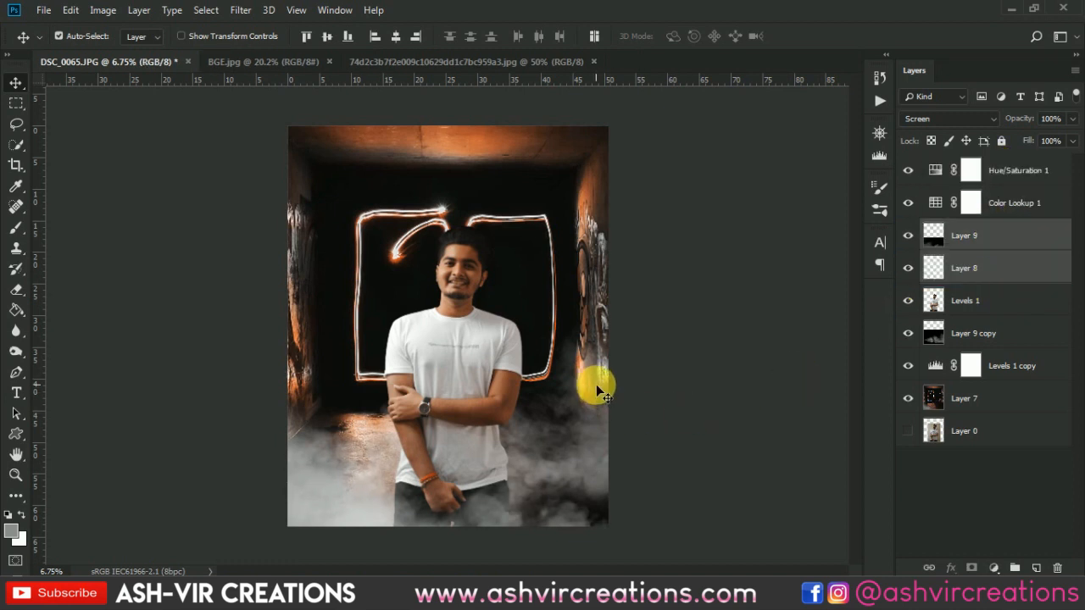
pyautogui.scroll(1, 591, 384)
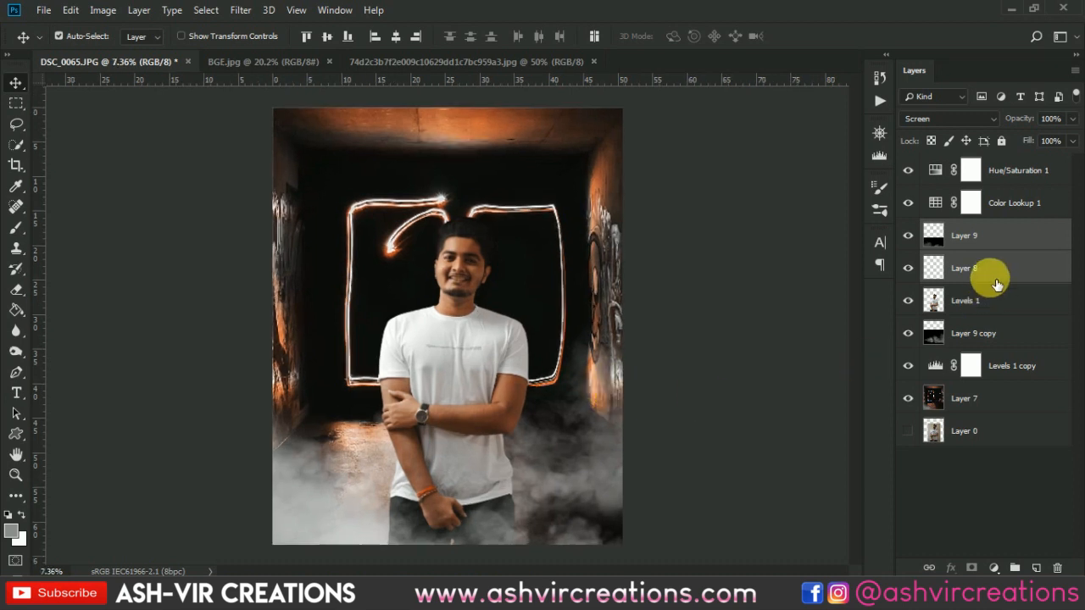
pyautogui.scroll(-2, 655, 320)
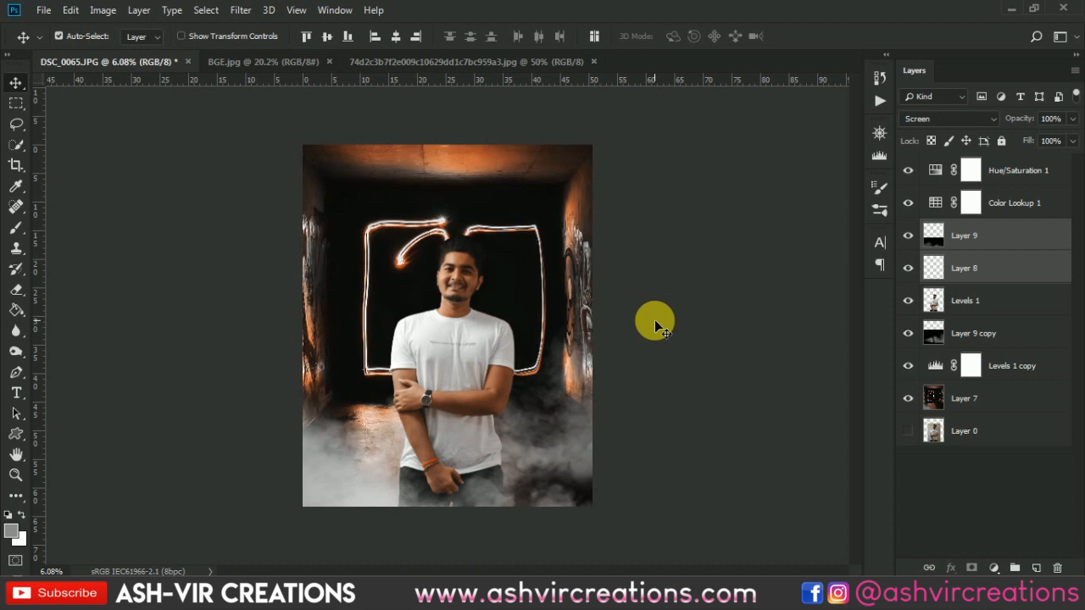
# - Merge all layers from Layer 7 up to Hue/Saturation 1 into a single layer, excluding the hidden Layer 0
pyautogui.click(996, 400)
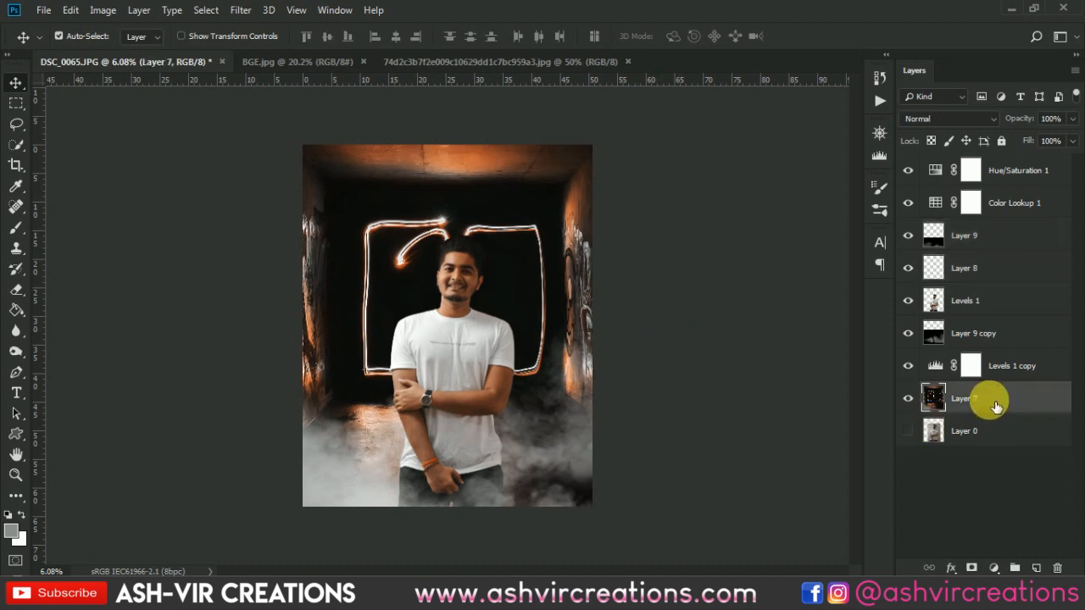
pyautogui.keyDown('shift'); pyautogui.click(1018, 174); pyautogui.keyUp('shift')
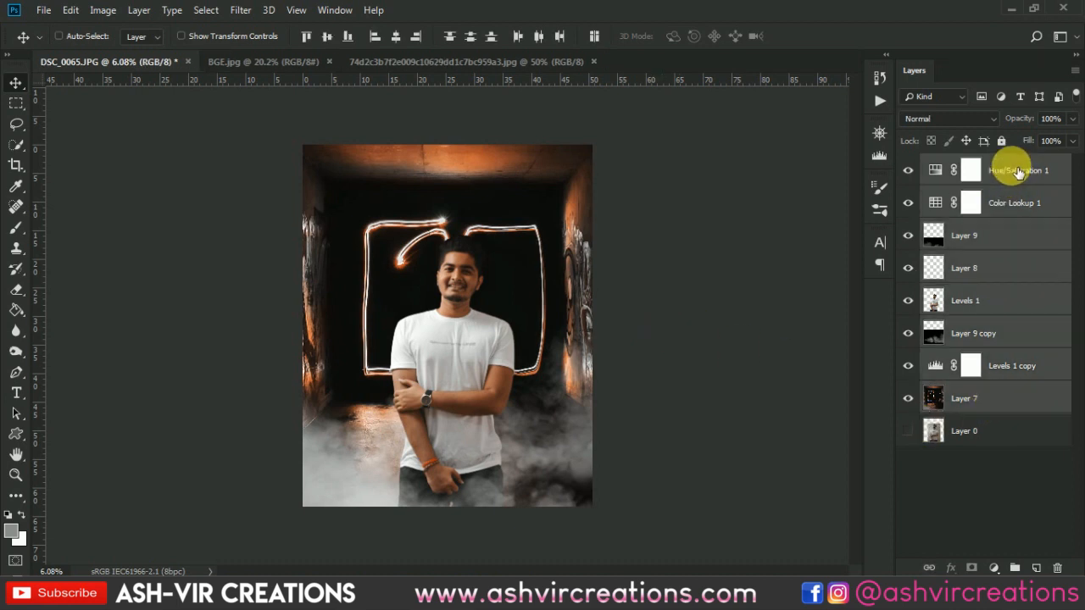
pyautogui.press('ctrl')
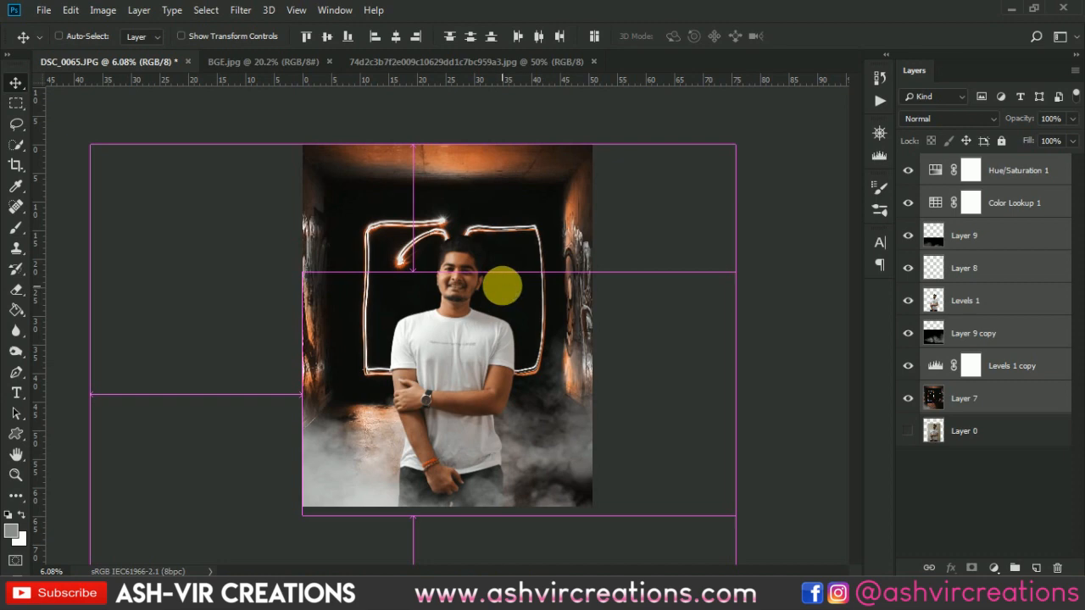
pyautogui.hotkey('ctrl', 'e')
# - Crop the document to its existing canvas bounds with Delete Cropped Pixels enabled, and return to the Move tool
pyautogui.press('c')
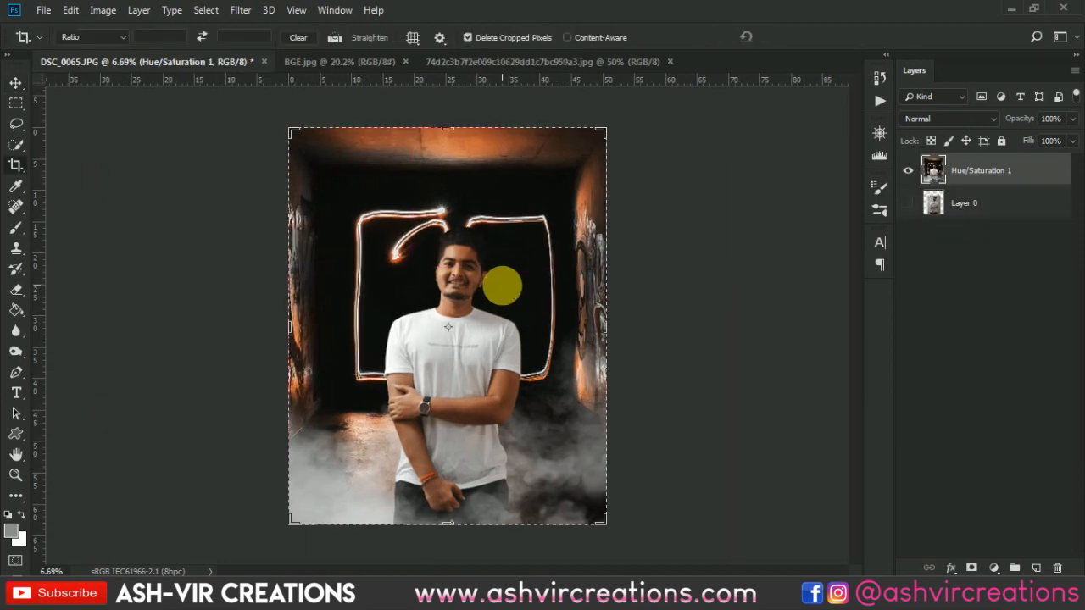
pyautogui.press('Return')
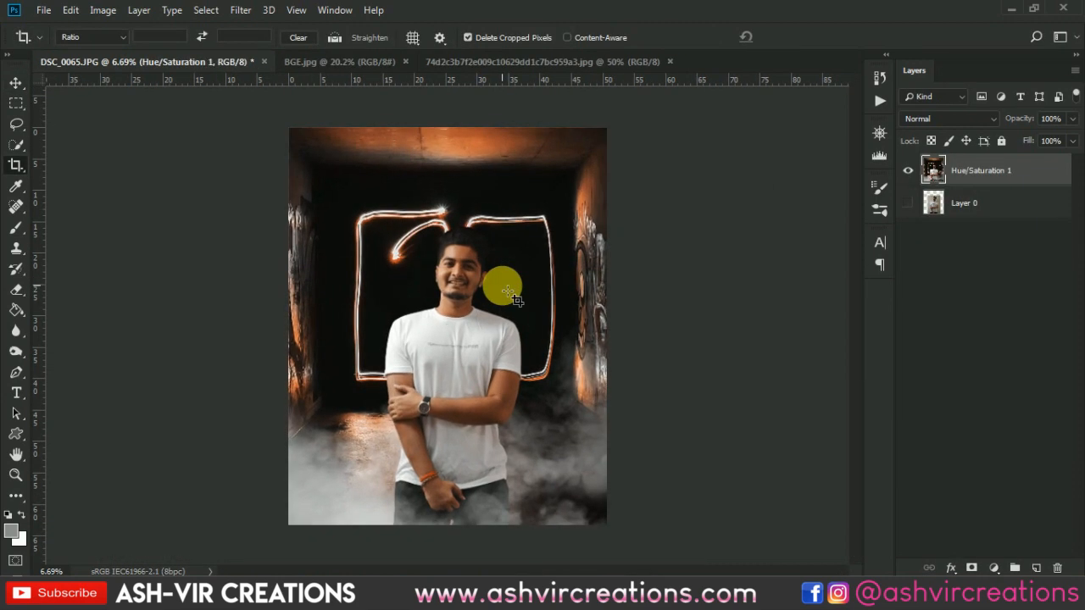
pyautogui.press('v')
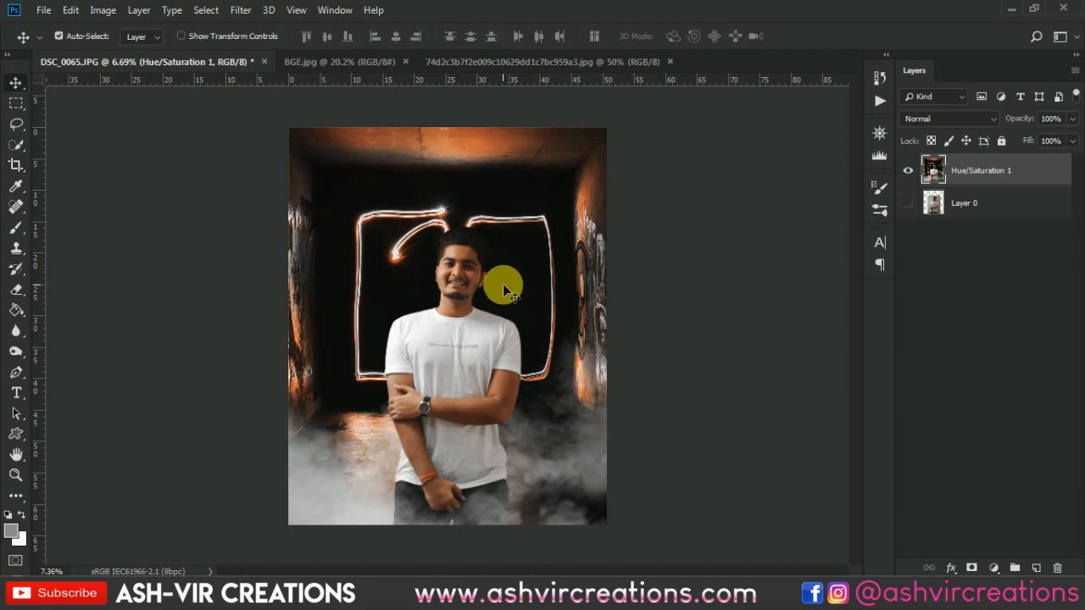
# - Show the original photo on Layer 0 and toggle the merged layer's visibility to compare before and after
pyautogui.scroll(1, 502, 284)
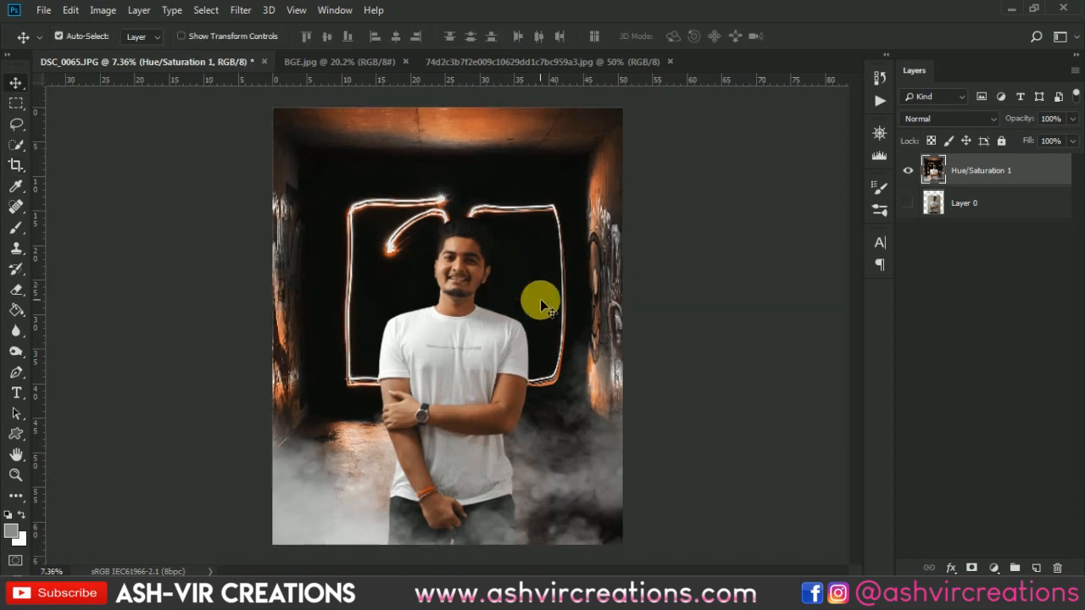
pyautogui.click(914, 207)
pyautogui.click(915, 171)
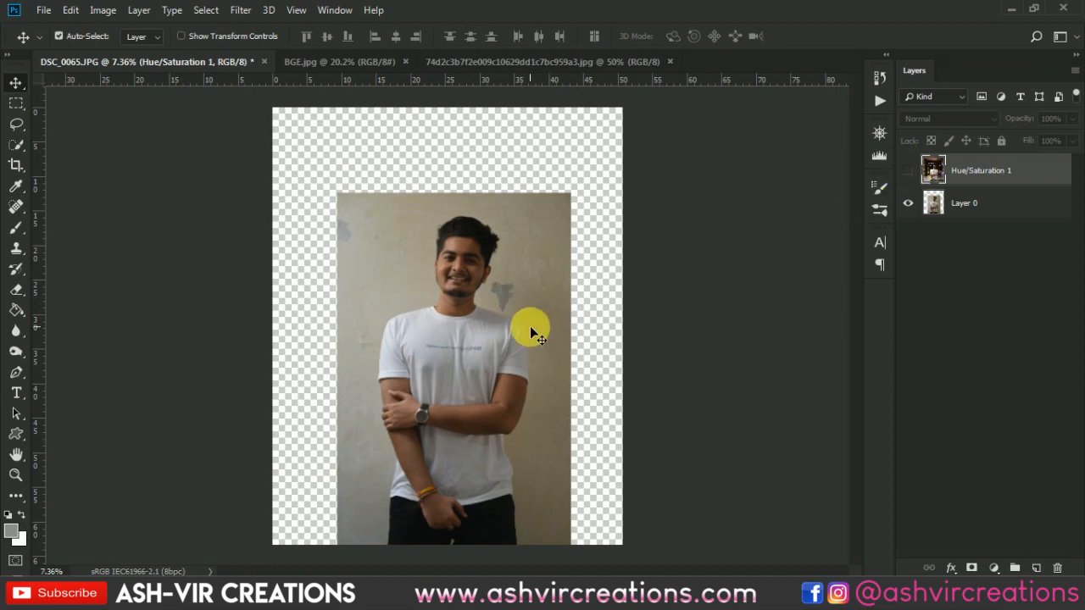
pyautogui.click(909, 173)
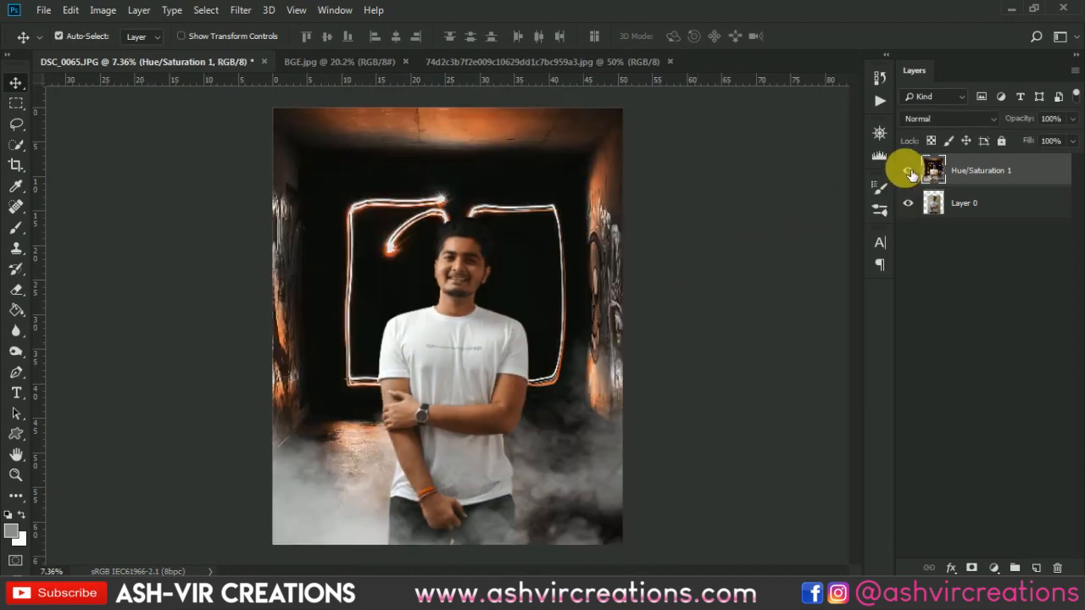
pyautogui.click(910, 173)
pyautogui.click(909, 172)
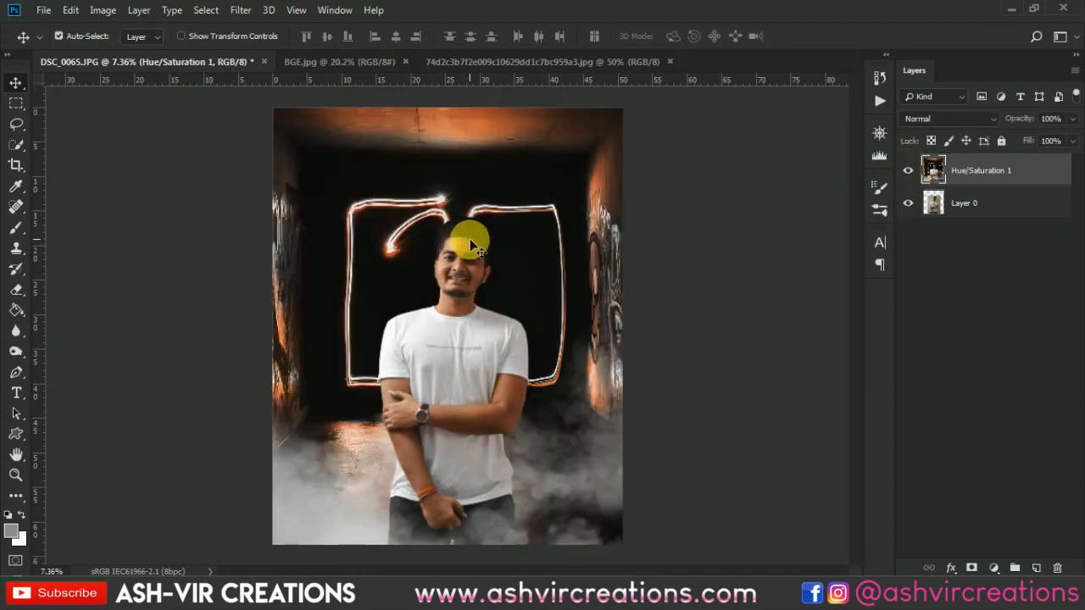